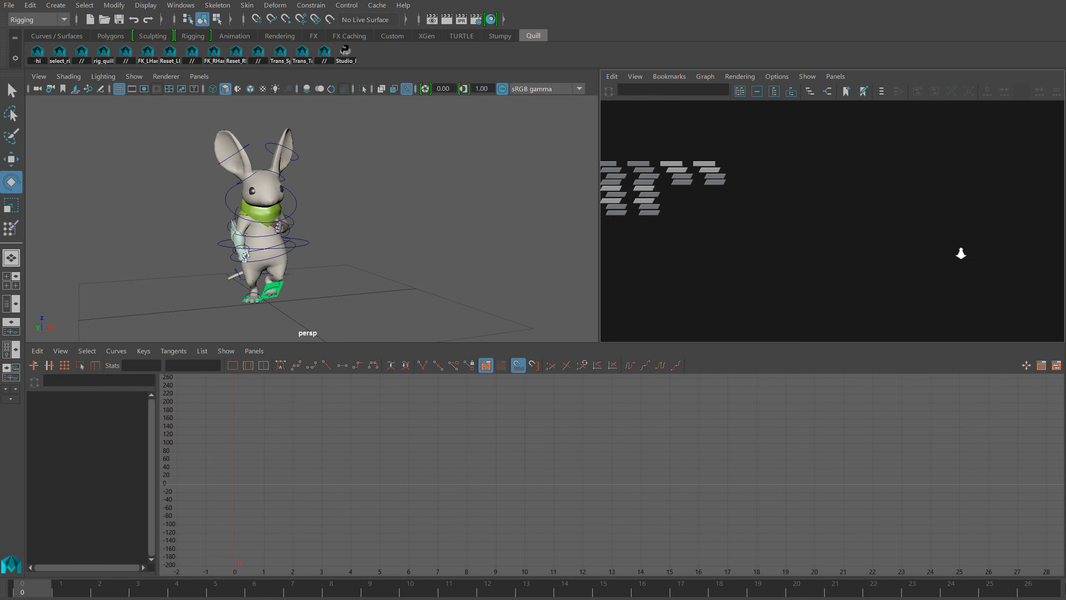
Create six locators, lico_locator through lico_locator6, in the scene
middle_click_drag(811, 205, 859, 223, "alt")
right_click_drag(859, 224, 897, 248, "alt")
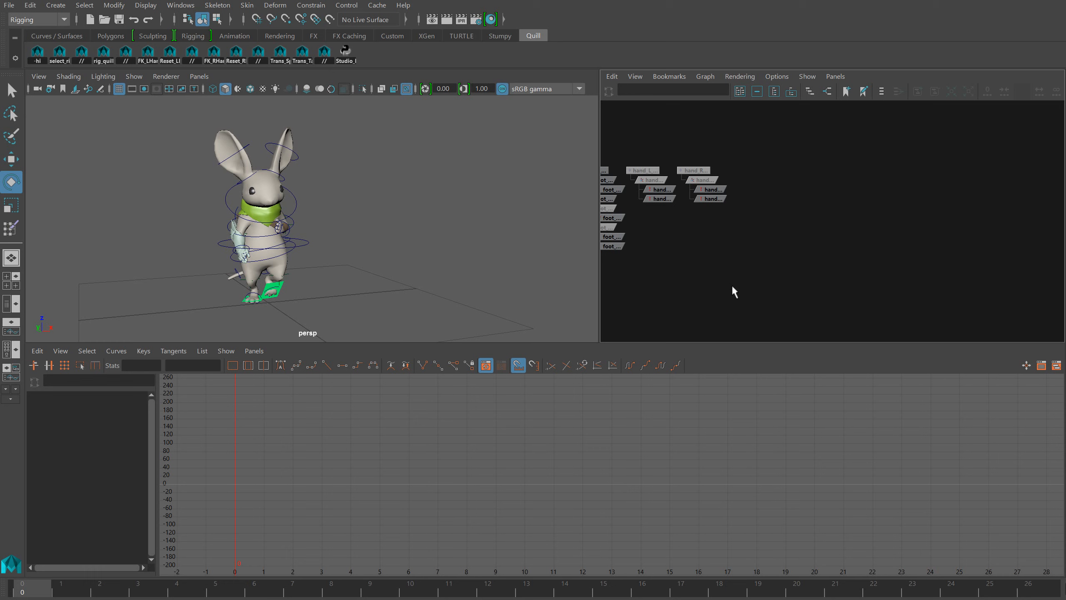
key("g")
key("g")
key("g")
key("g")
key("g")
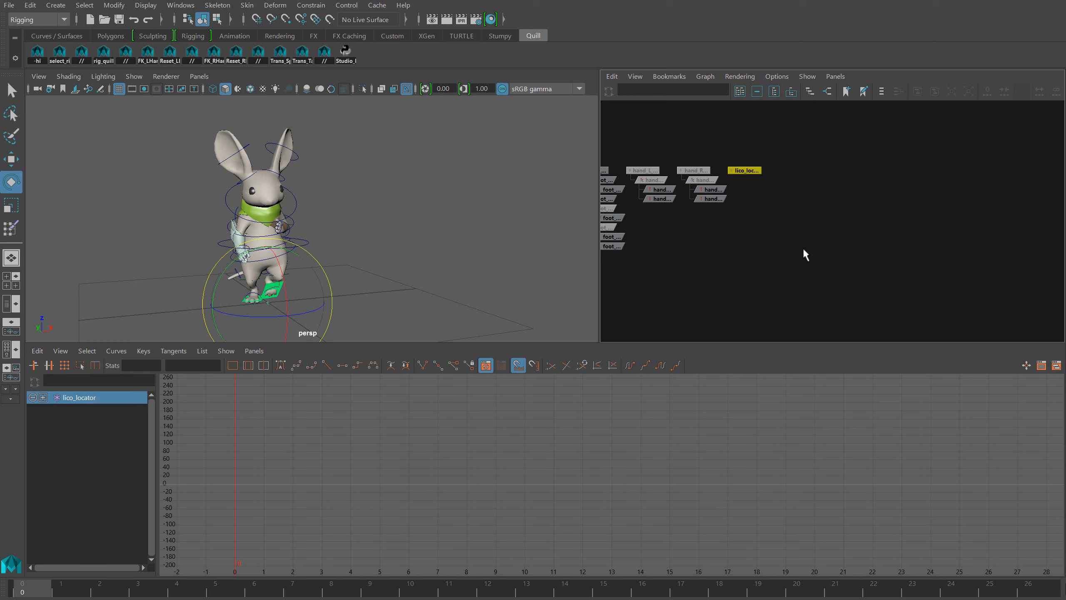
key("g")
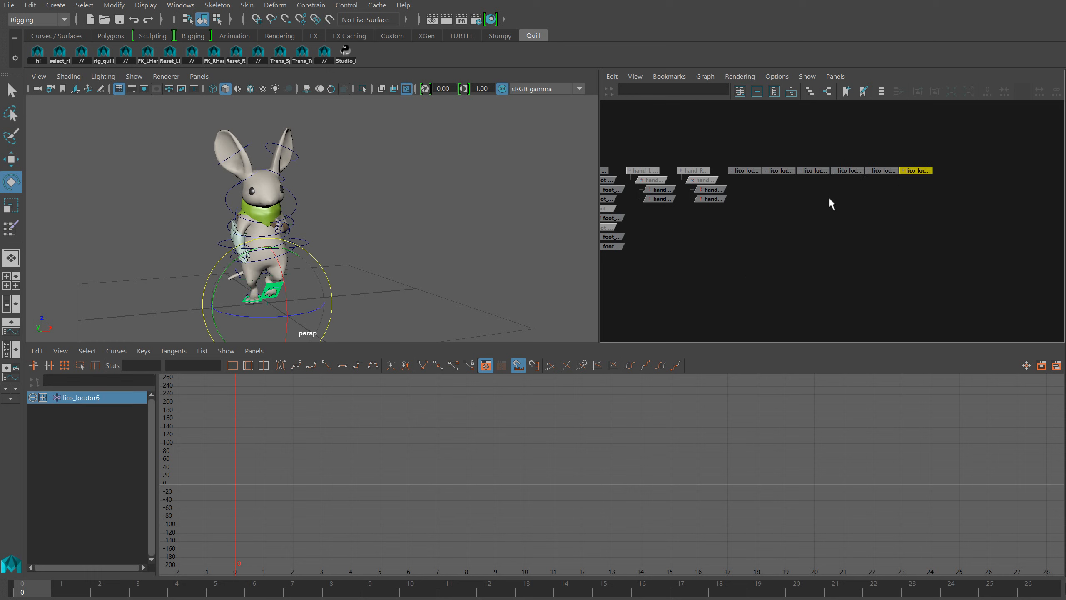
Parent lico_locator4 under lico_locator3 and lico_locator6 under lico_locator5
left_click(846, 170)
middle_click_drag(846, 170, 824, 172)
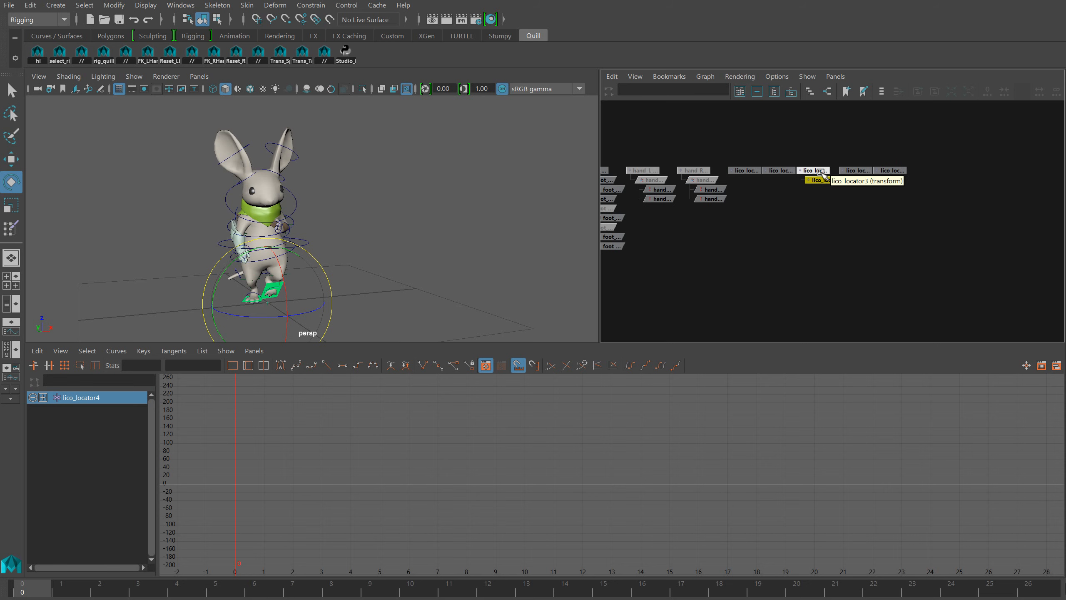
left_click(892, 170)
middle_click_drag(892, 170, 859, 170)
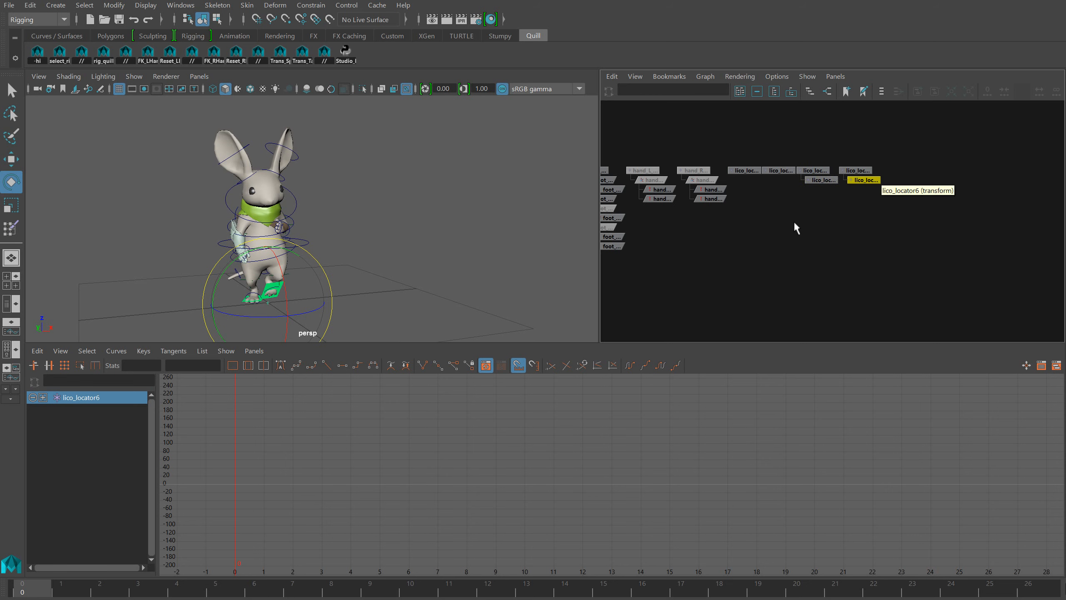
Move lico_locator to the tip of the character's right ear using point snapping
left_click(743, 170)
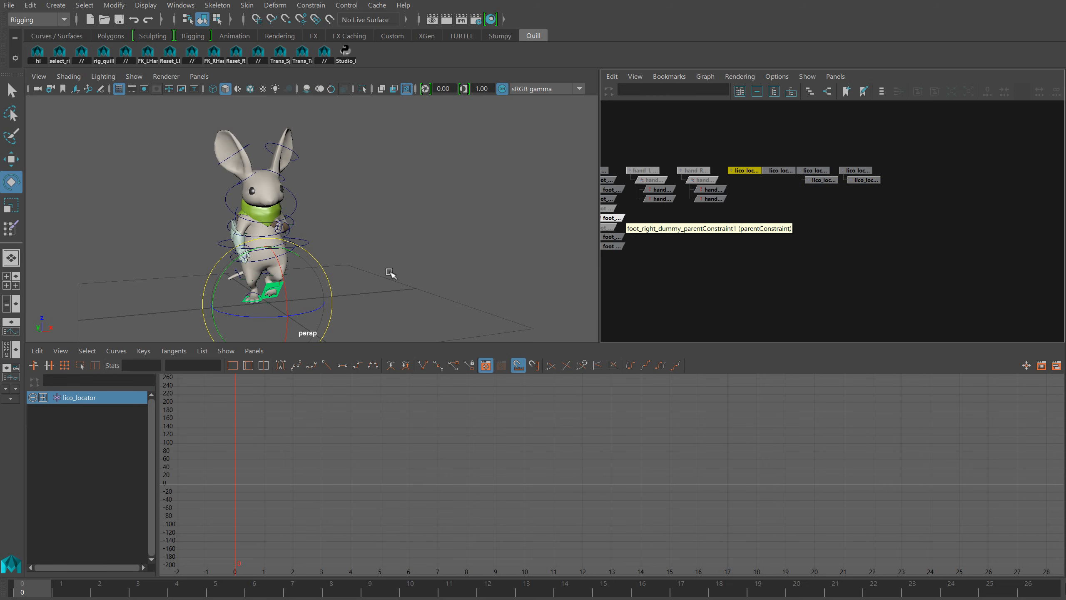
key("w")
key("v")
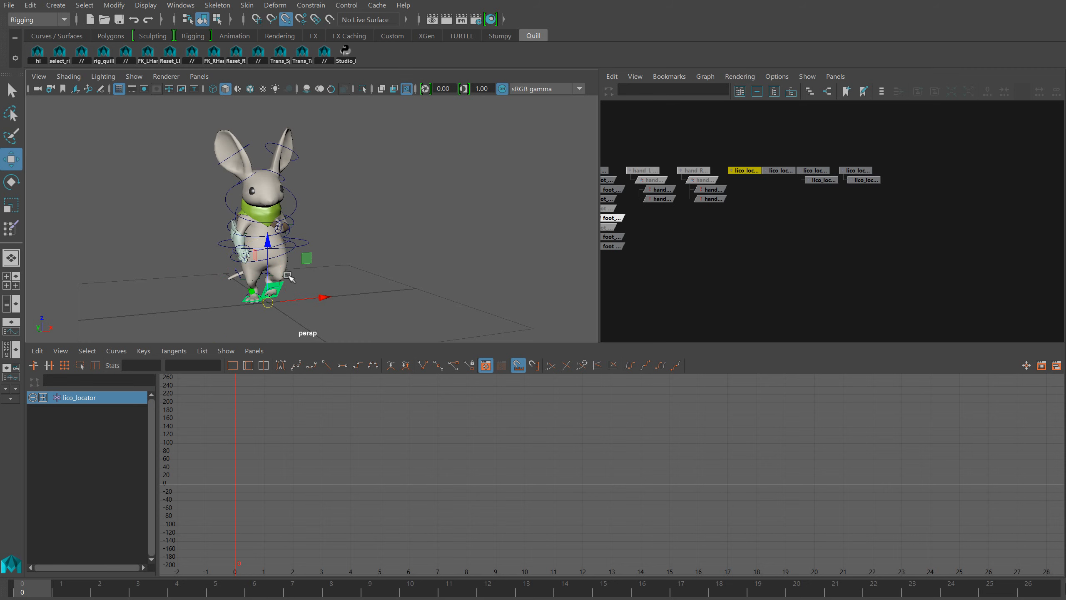
left_click_drag(269, 301, 219, 132)
Snap lico_locator2 to the tip of the character's left ear and scale up both ear-tip locators
left_click(778, 170)
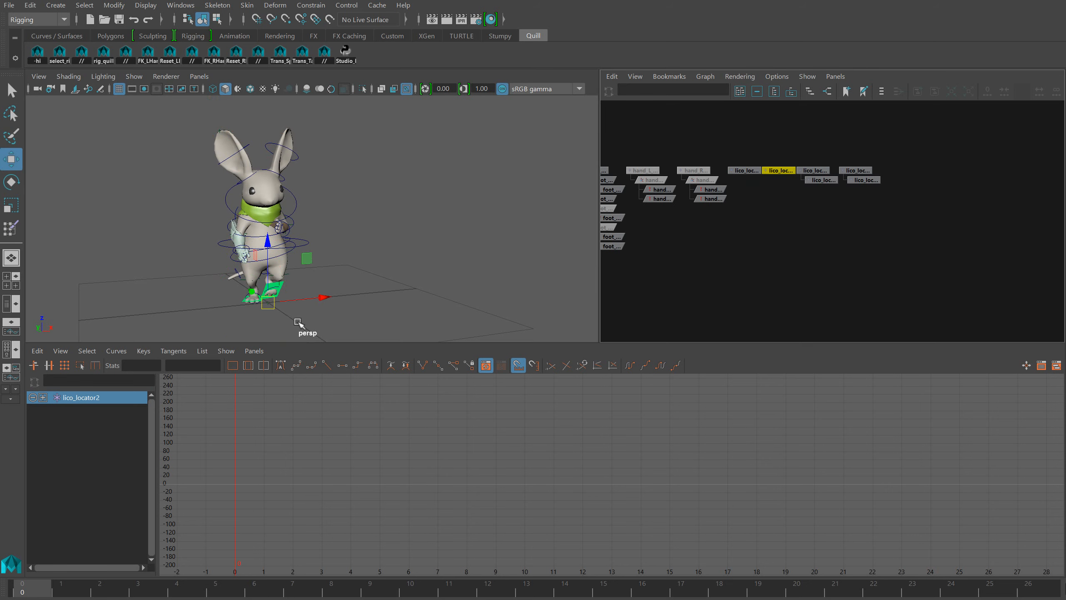
key("v")
left_click_drag(269, 302, 288, 128)
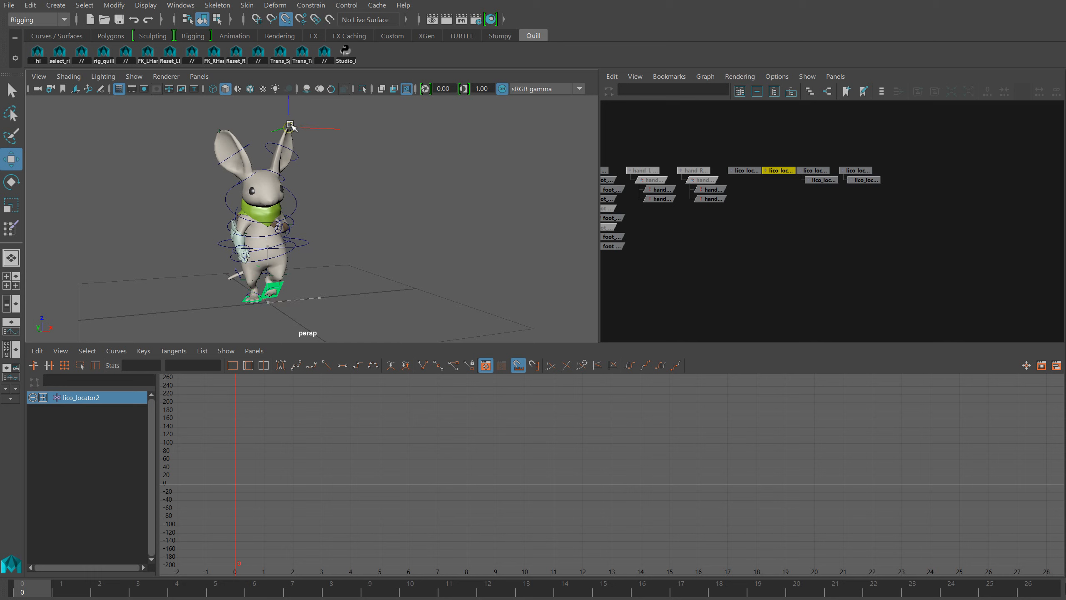
left_click(744, 170, "shift")
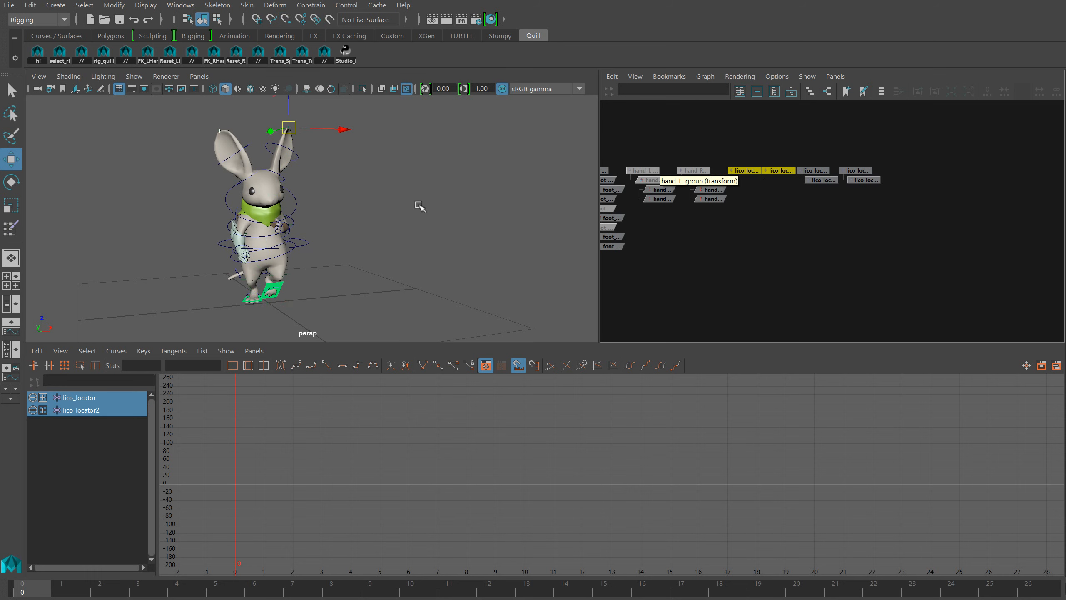
key("r")
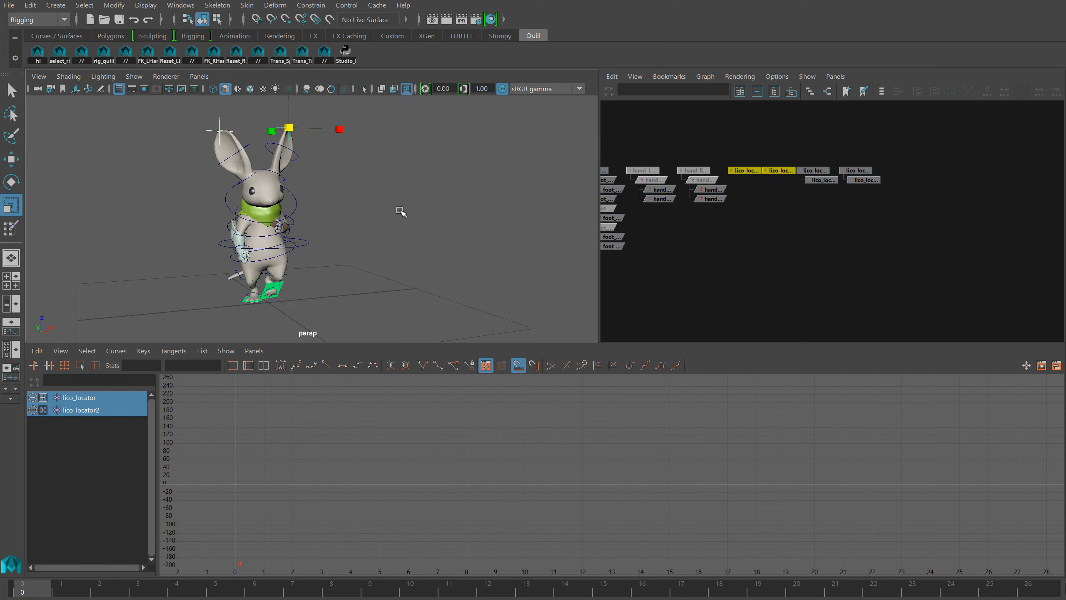
Parent-constrain lico_locator3 to the Ear_R_1 control on all translate and rotate axes, with Maintain offset off
left_click(252, 178)
left_click(813, 170, "shift")
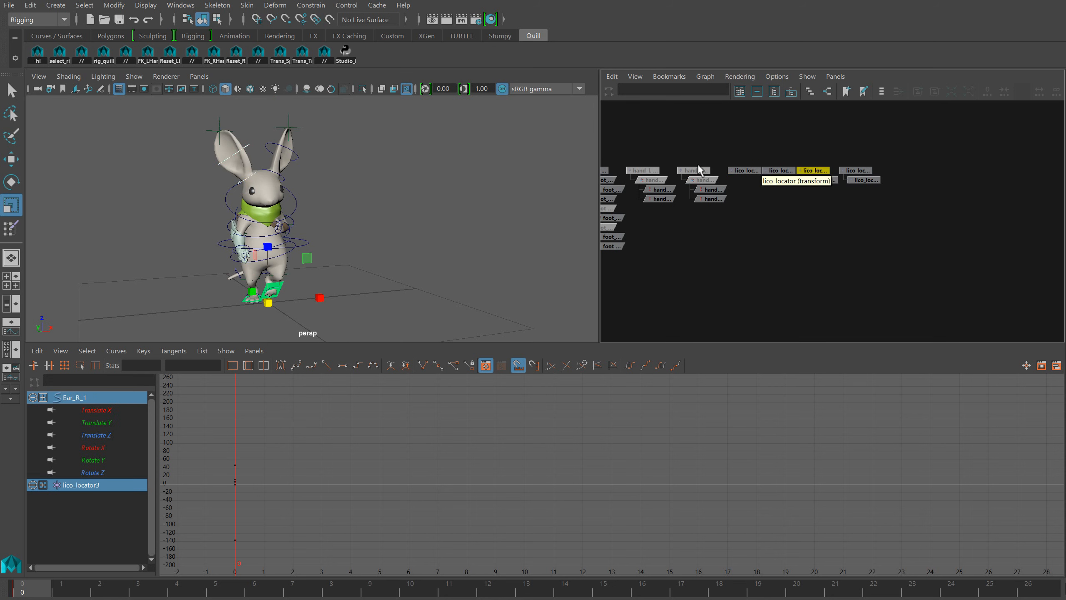
left_click(327, 8)
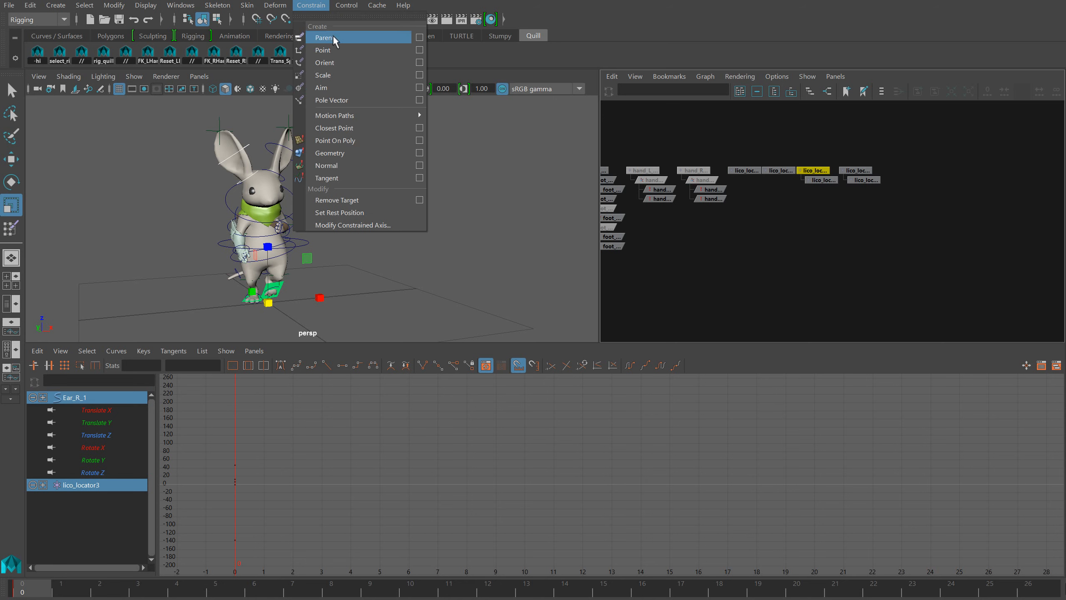
left_click(420, 38)
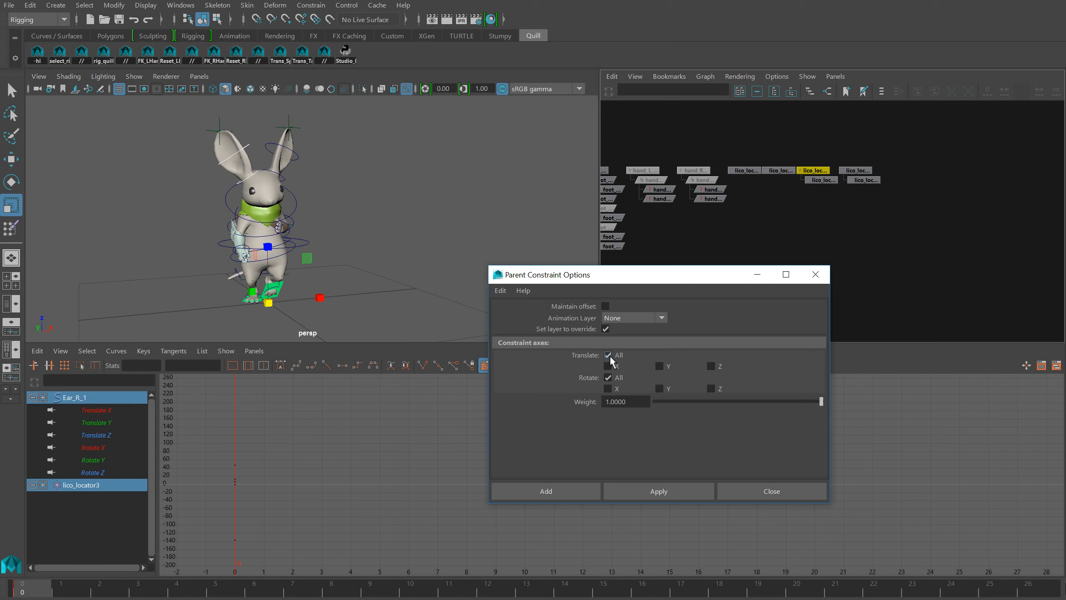
left_click(552, 490)
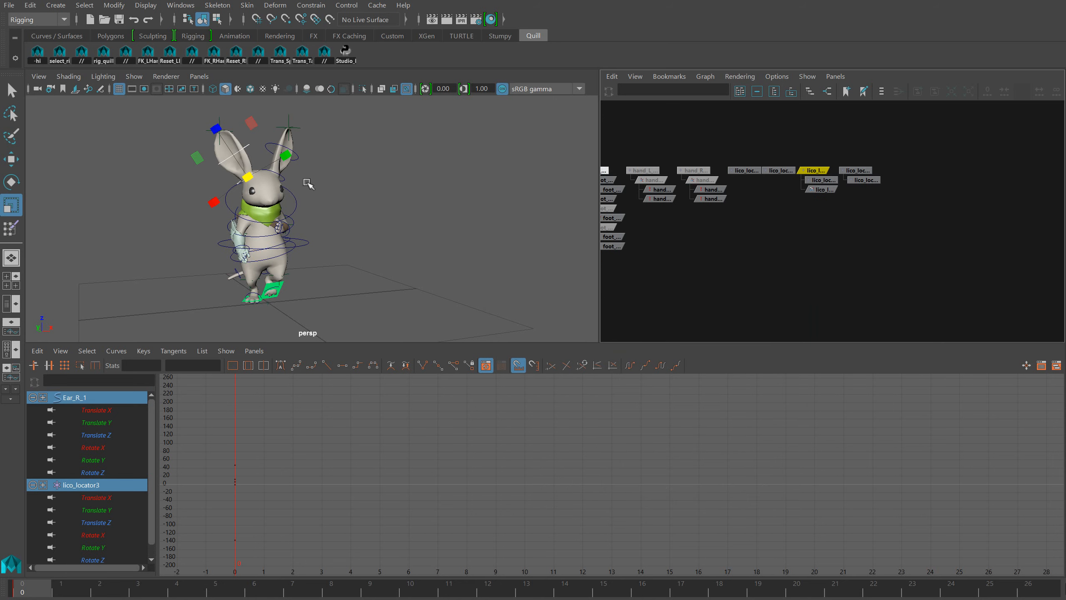
Parent-constrain lico_locator5 to the Ear_L_1 control without maintaining the offset, and clear the selection
left_click(856, 170)
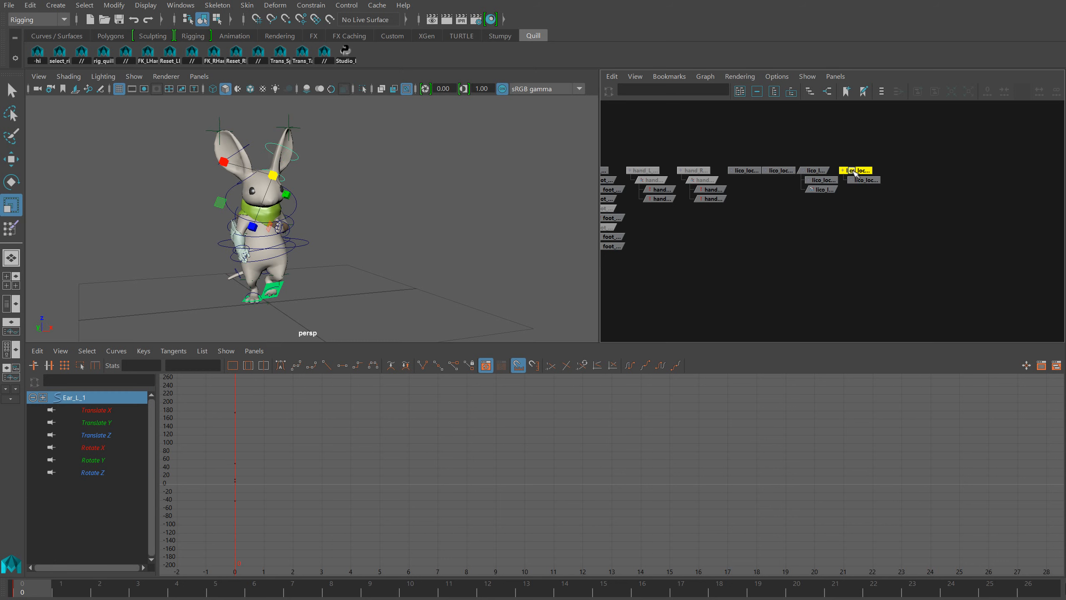
left_click(326, 4)
left_click(330, 37)
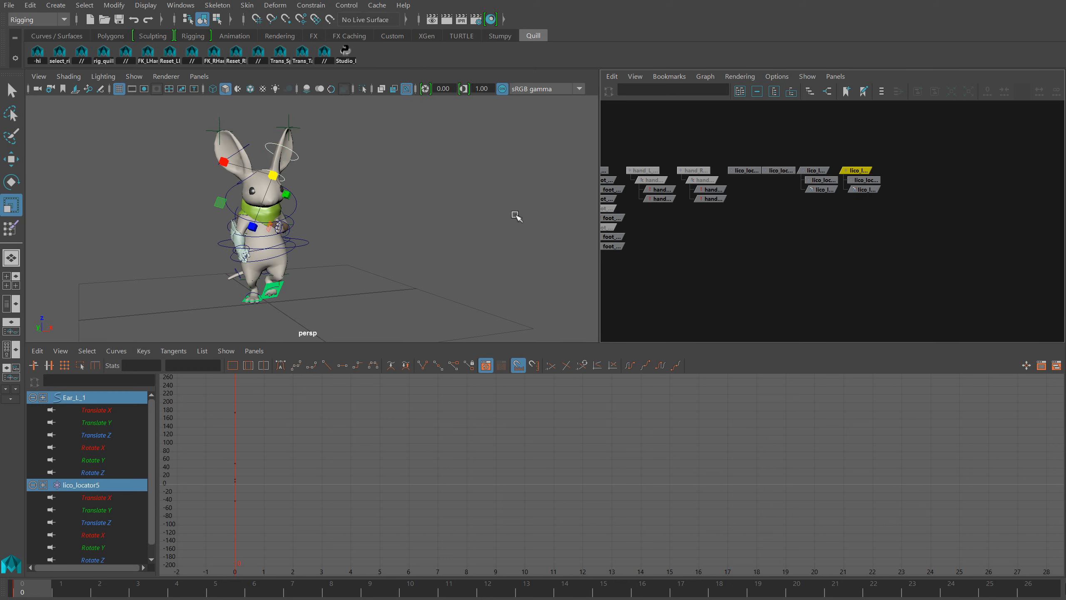
left_click_drag(815, 160, 865, 171)
left_click(798, 259)
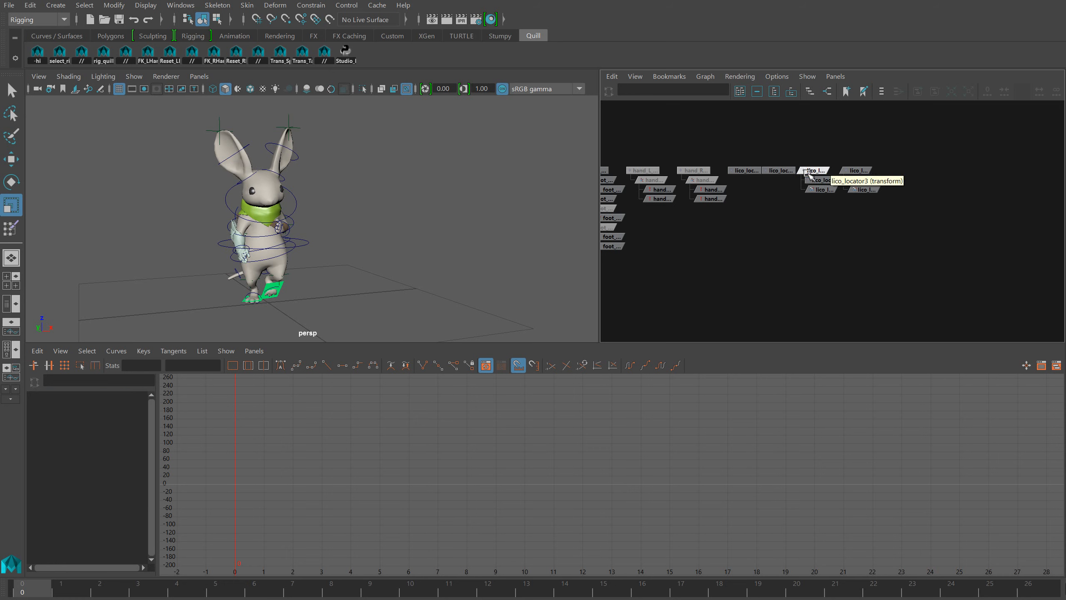
Parent-constrain the ear-tip lico_locator to Ear_R_1 on all axes with Maintain offset on
left_click(256, 176)
left_click(210, 133, "shift")
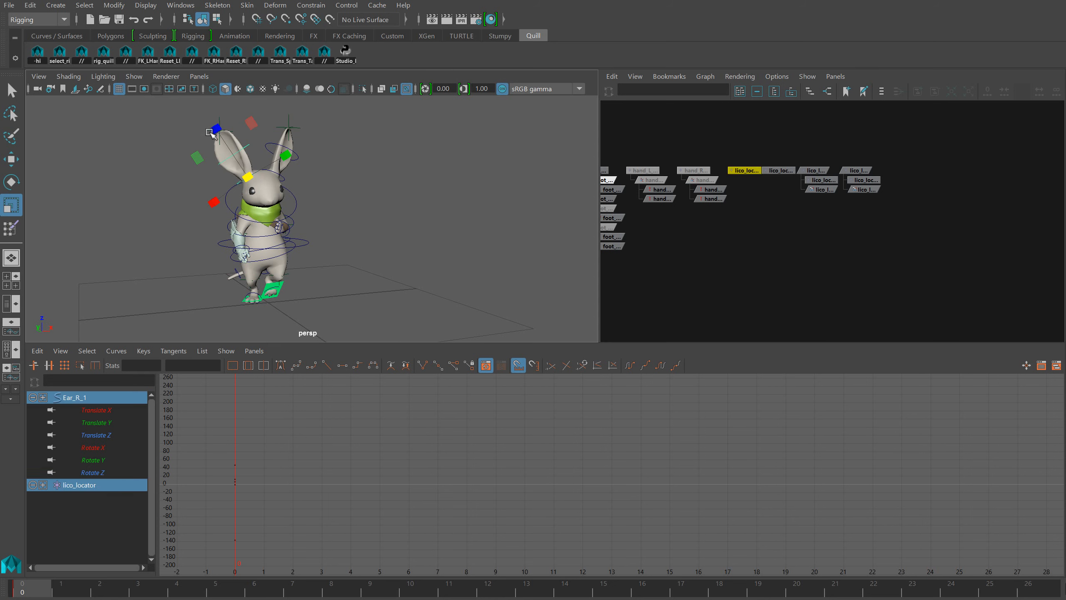
left_click(311, 5)
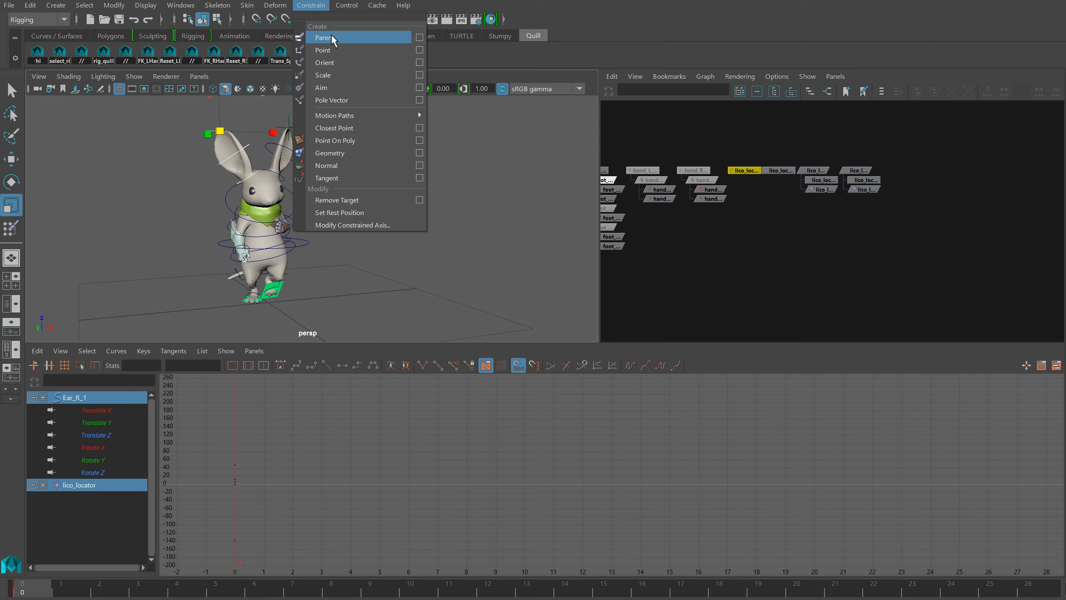
left_click(418, 37)
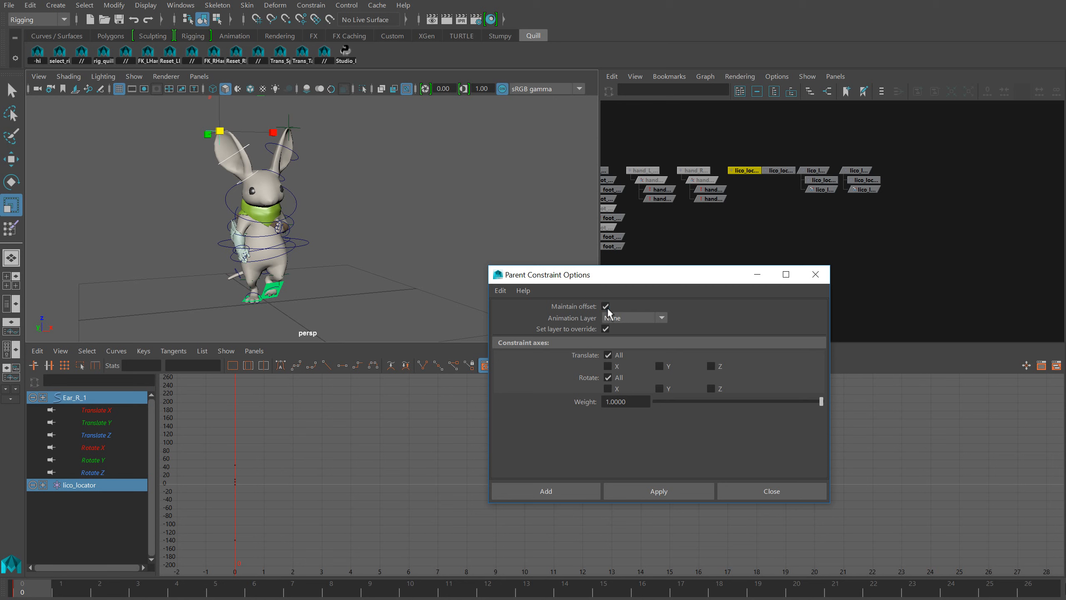
left_click(567, 492)
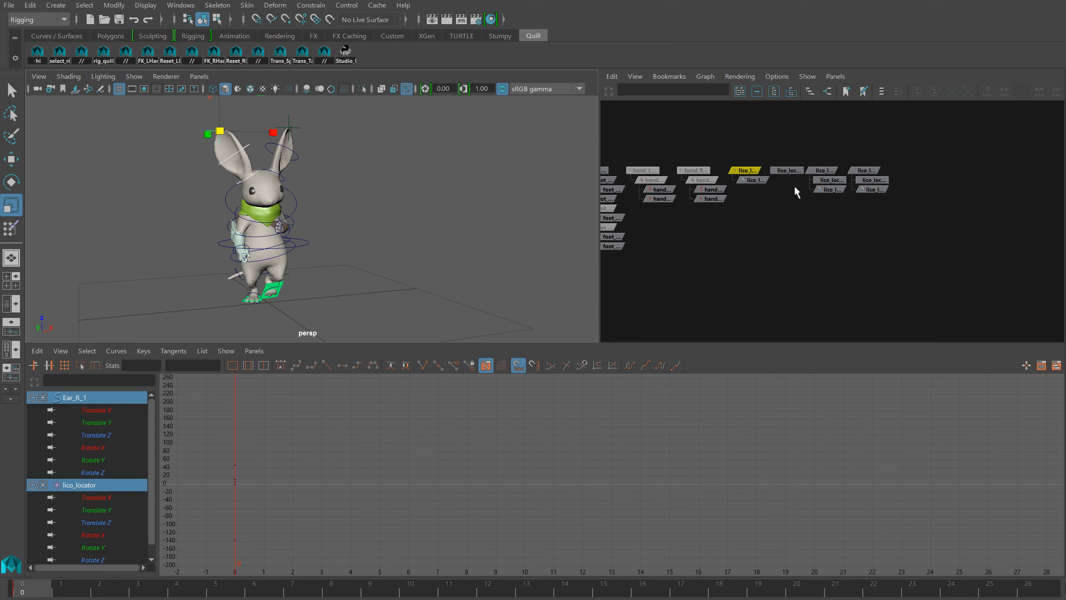
Parent-constrain the ear-tip lico_locator2 to the Ear_L_1 control with the offset maintained
left_click(288, 179)
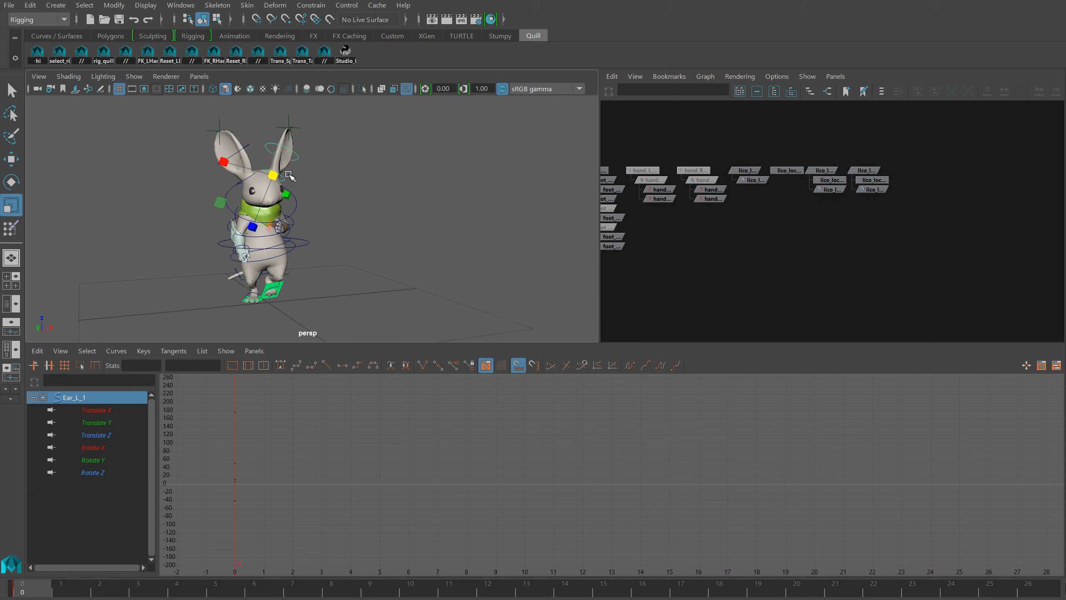
left_click(286, 121, "shift")
left_click(327, 6)
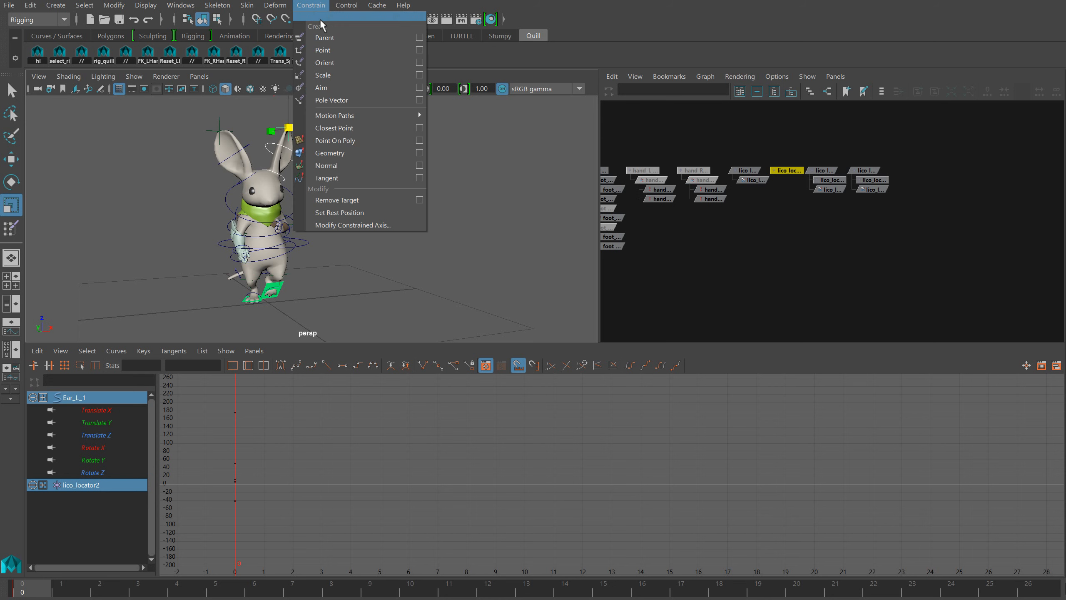
left_click(365, 37)
left_click(763, 226)
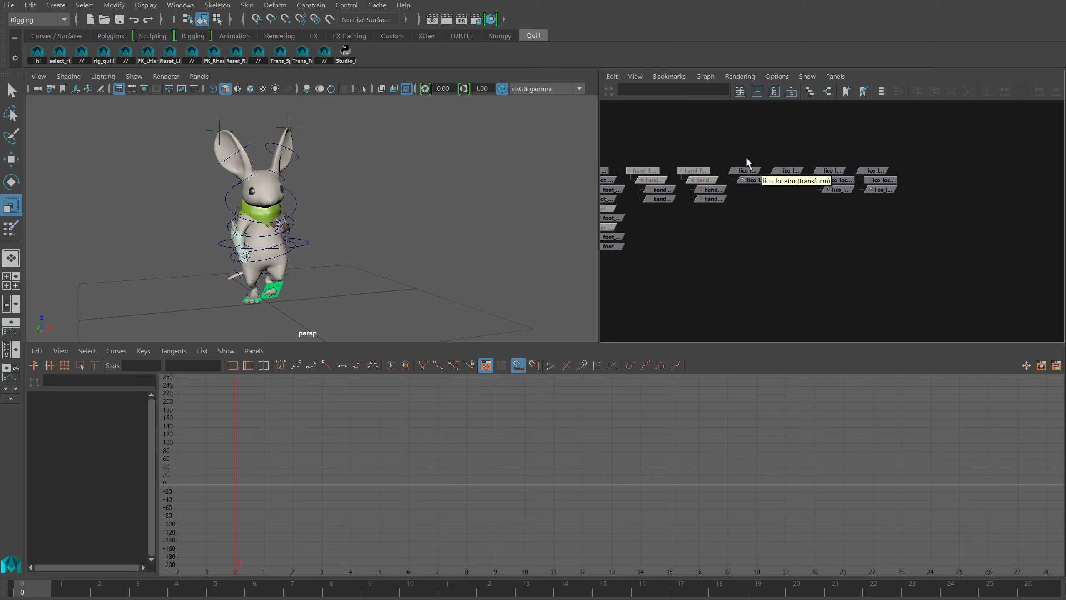
Bake the animation of the four constrained locators over frames 0 to 26 and delete their parent constraints
left_click_drag(738, 157, 888, 176)
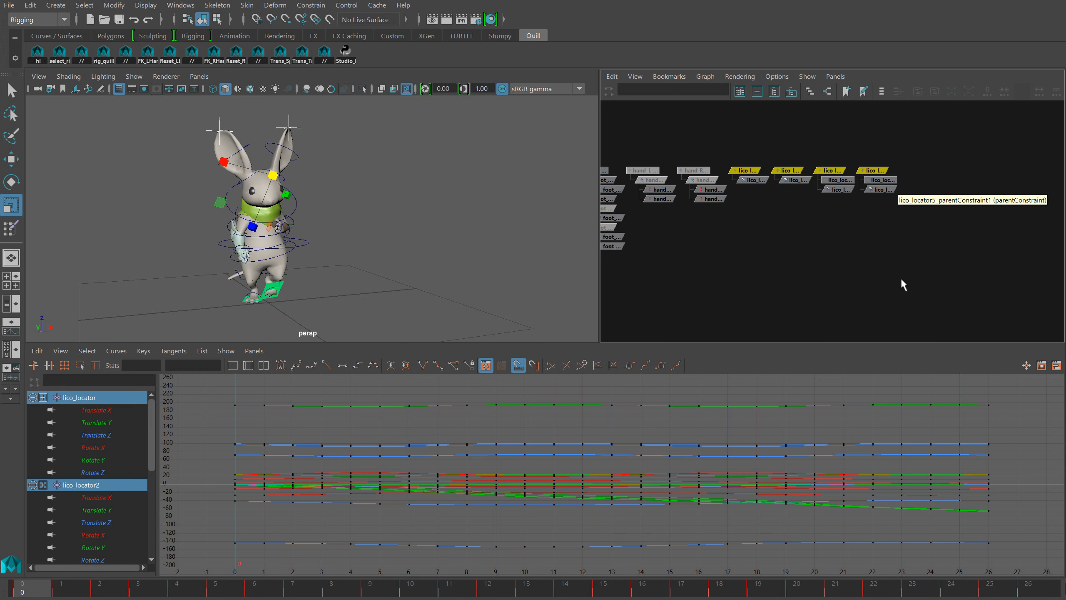
left_click_drag(906, 267, 773, 179)
key("Delete")
key("Delete")
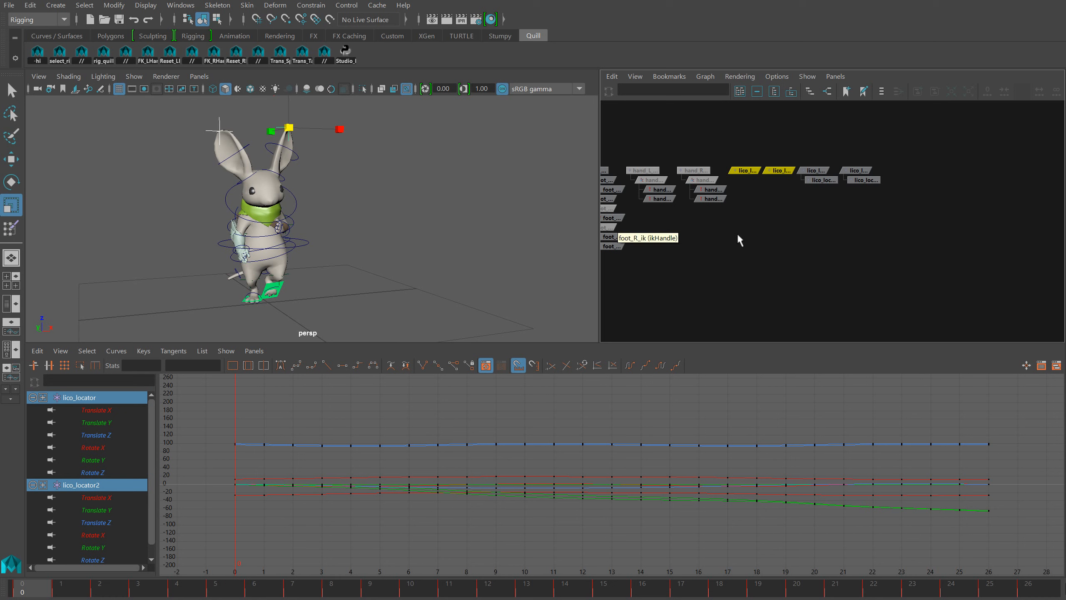
left_click(808, 239)
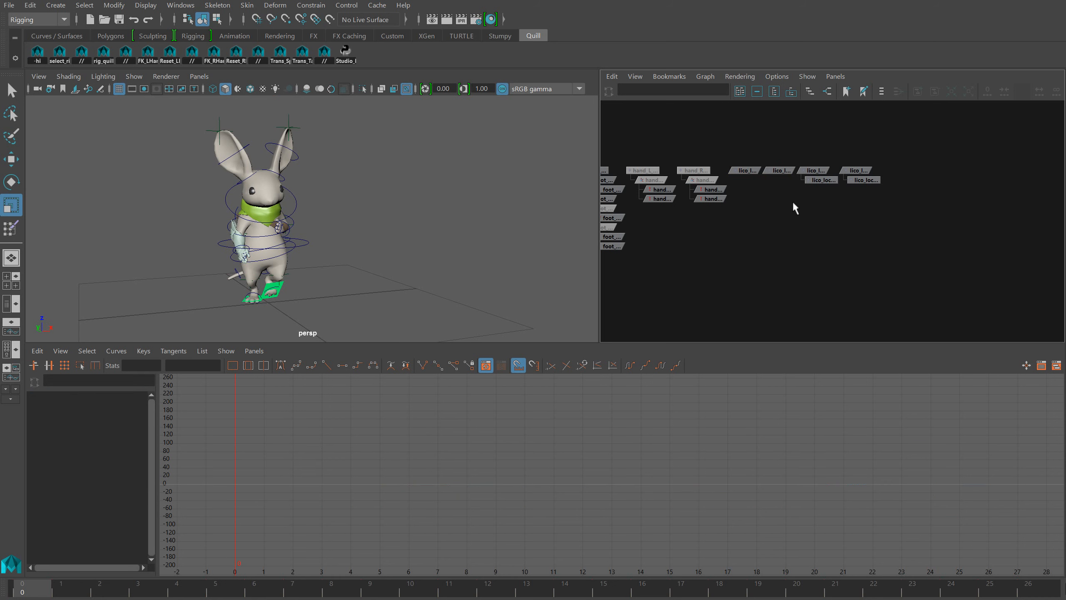
Examine the baked animation curves of lico_locator3 and the child locators beneath lico_locator3 and lico_locator5
left_click(814, 170)
key("f")
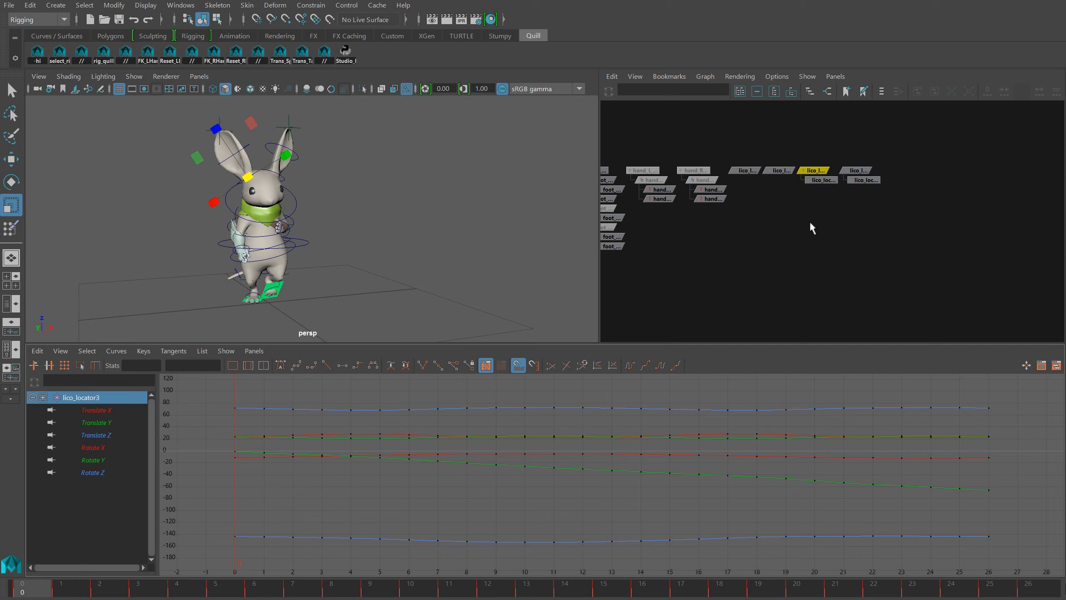
left_click(819, 181)
left_click(854, 181)
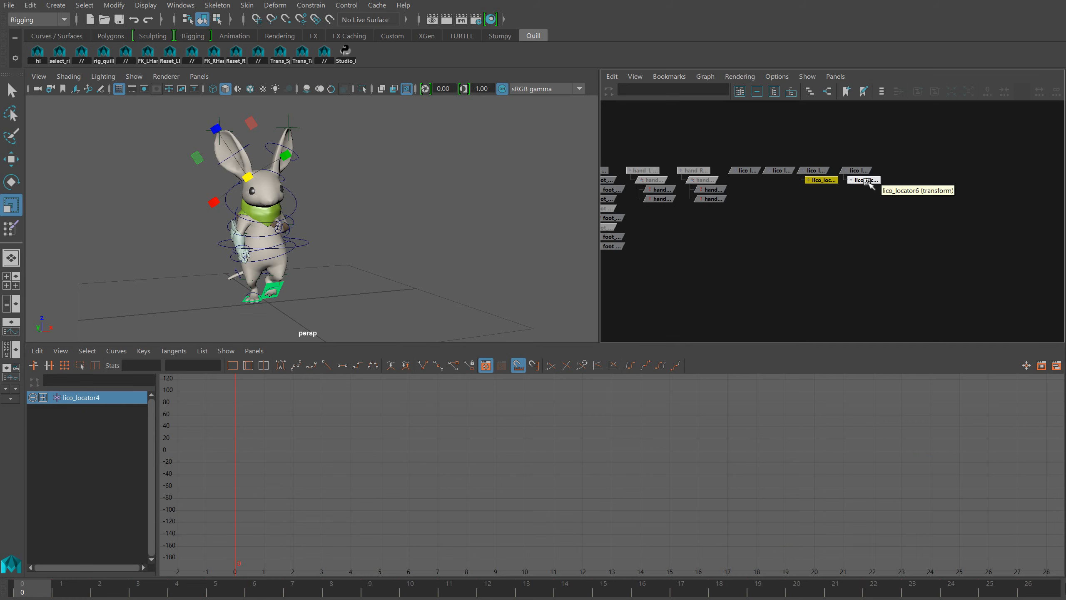
left_click(824, 182)
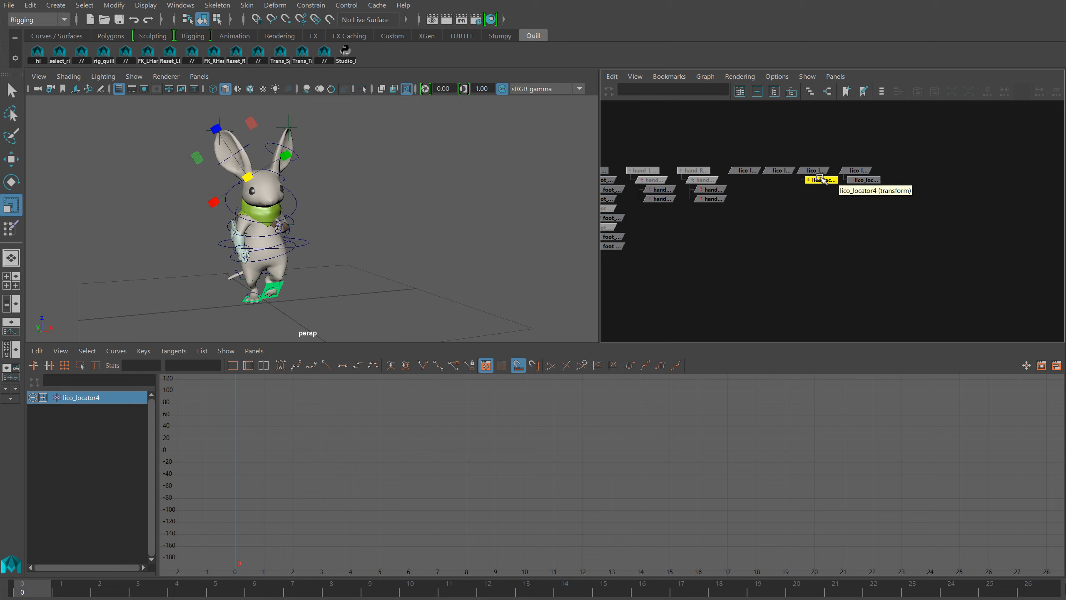
left_click(809, 202)
Orient-constrain Ear_R_1 to lico_locator4 on all axes with Maintain offset off
left_click(822, 181)
key("q")
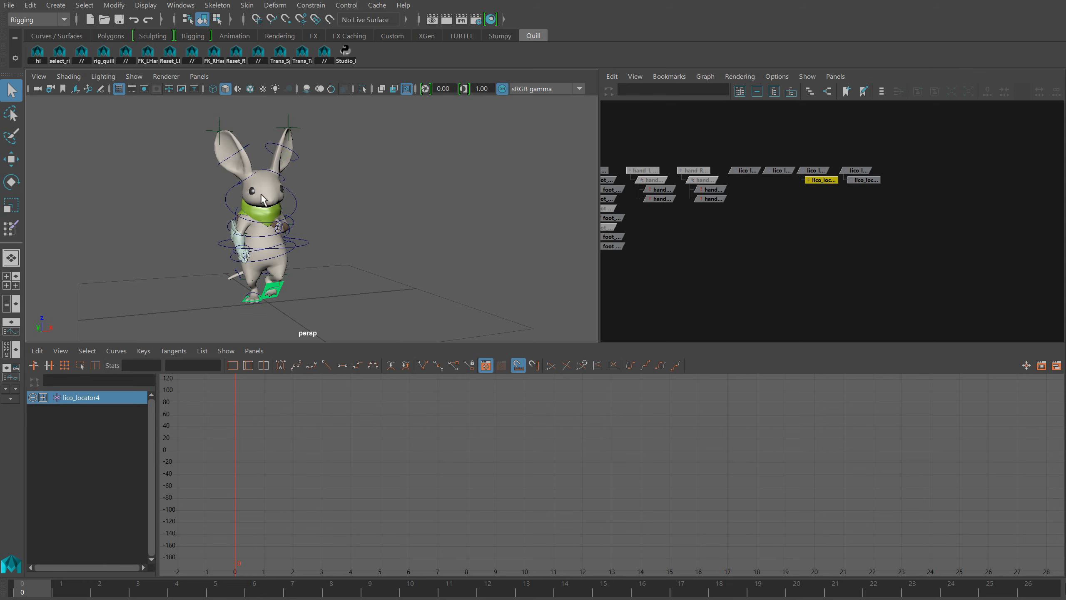
left_click(249, 183, "shift")
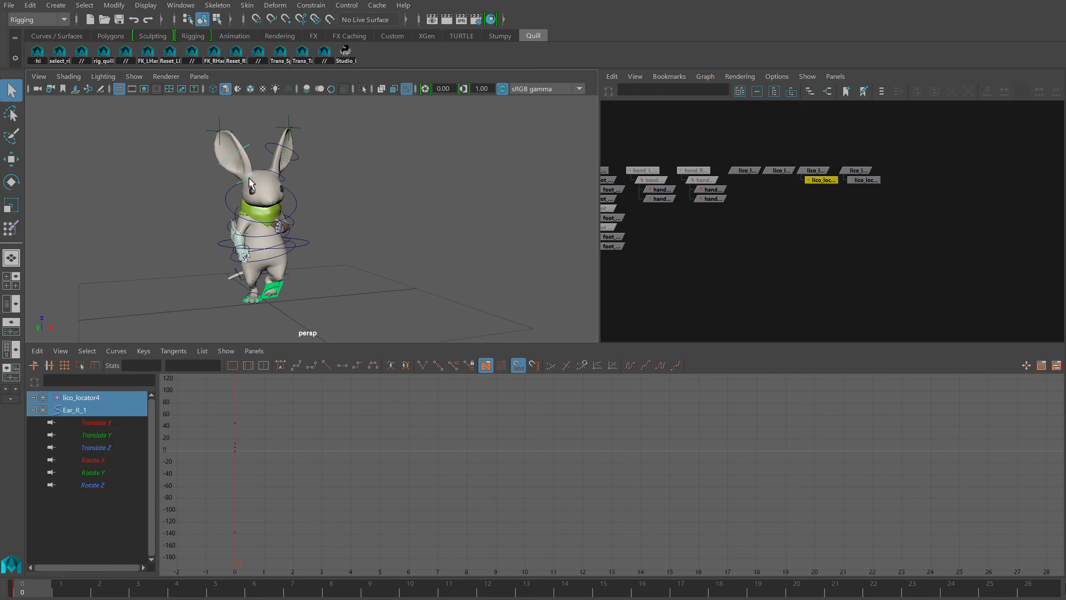
left_click(311, 5)
left_click(419, 63)
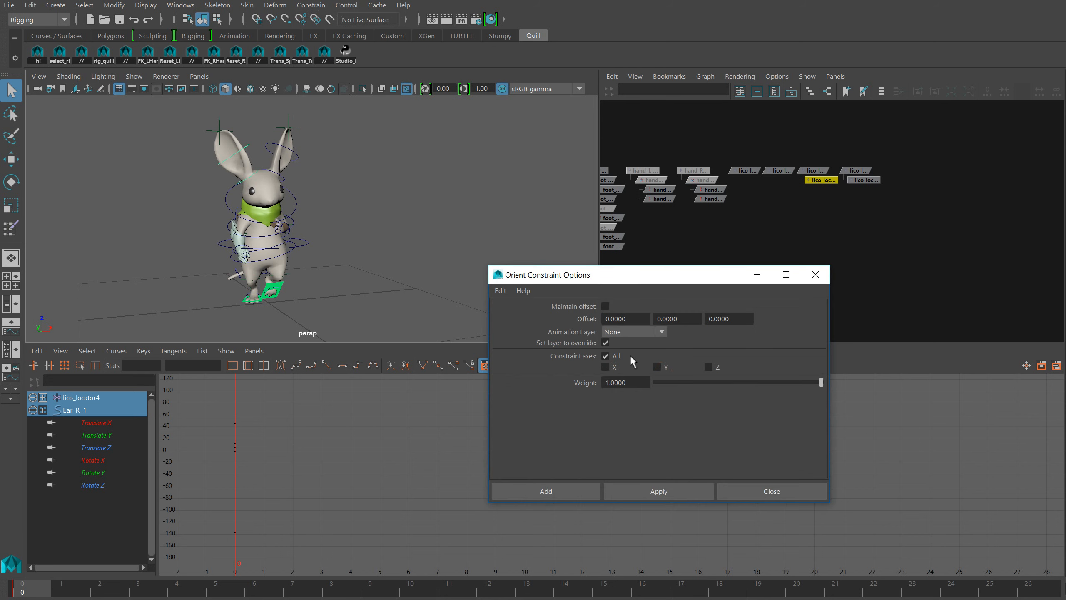
left_click(572, 492)
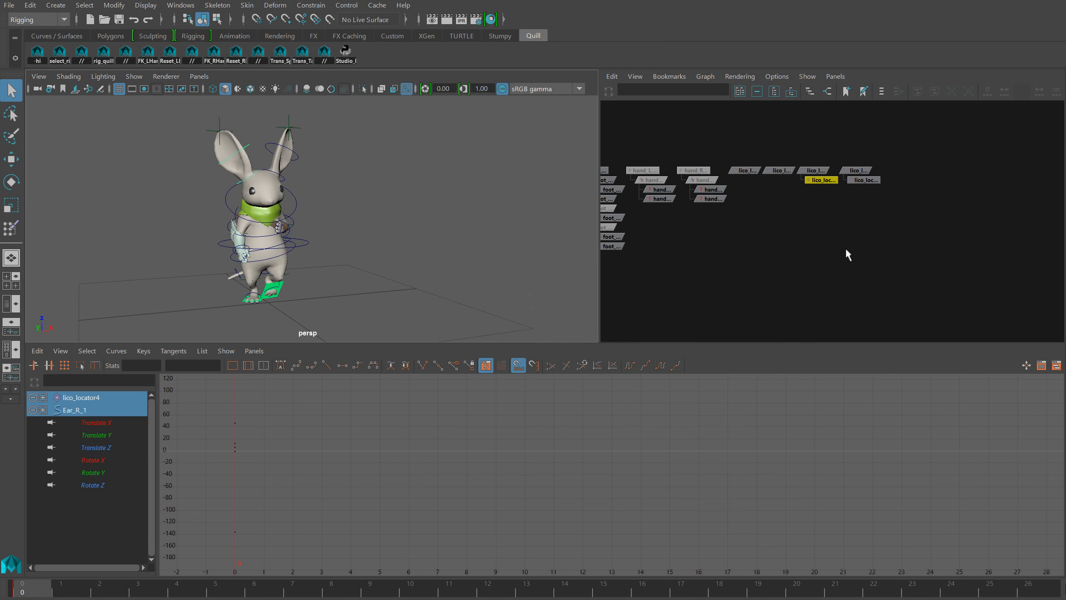
Orient-constrain the Ear_L_1 control to lico_locator6
left_click(845, 246)
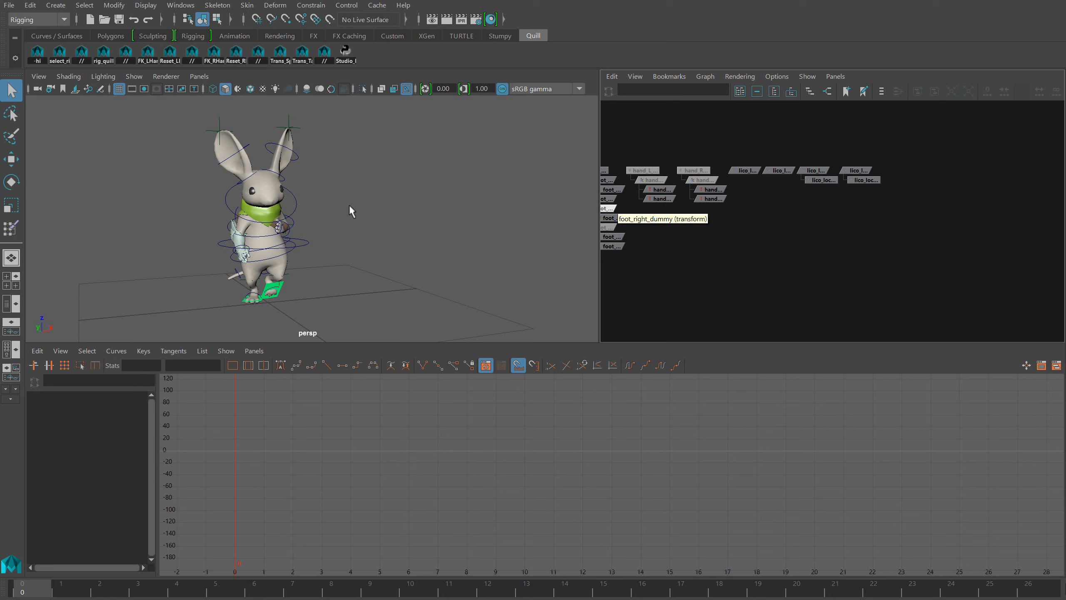
left_click(864, 180)
left_click(282, 178, "shift")
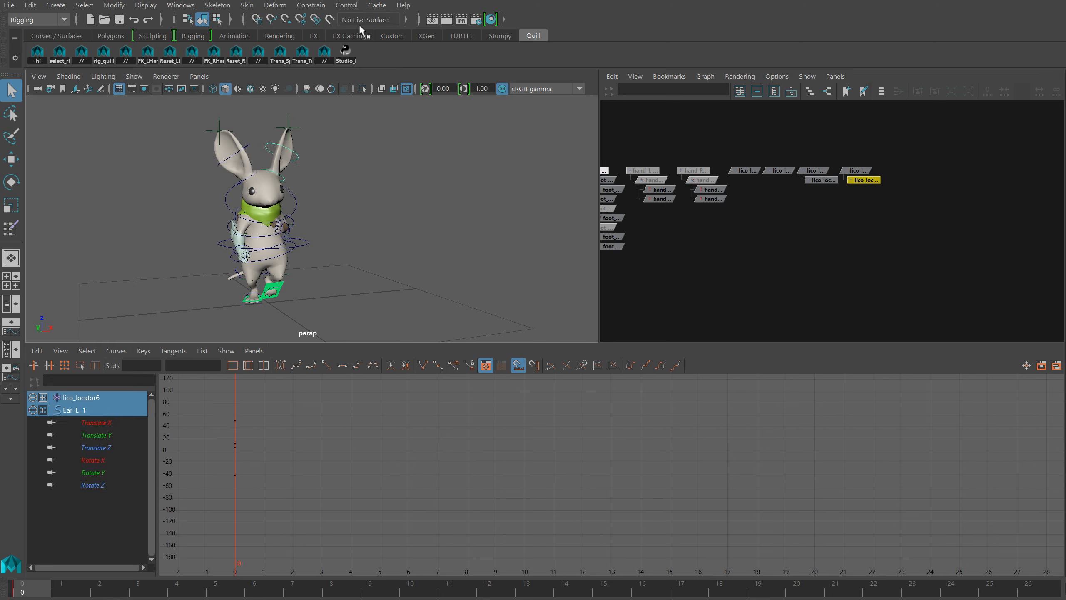
left_click(316, 8)
left_click(339, 59)
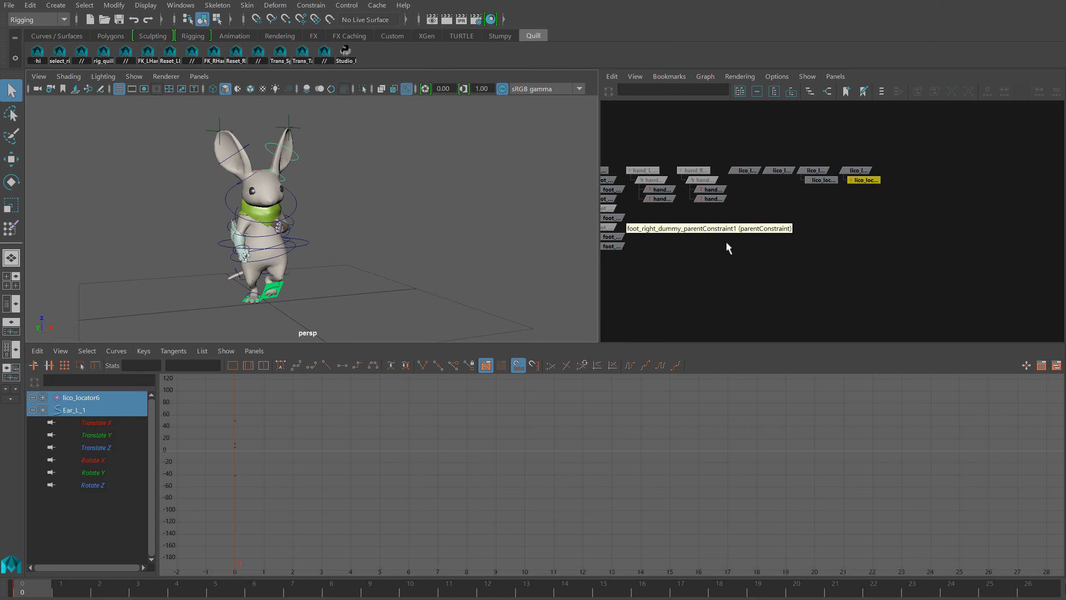
Try rotating parent locators lico_locator3 and lico_locator5 to test the ears, undo the rotation, and test child locators lico_locator4 and lico_locator6
left_click(832, 187)
left_click_drag(808, 186, 890, 172)
key("e")
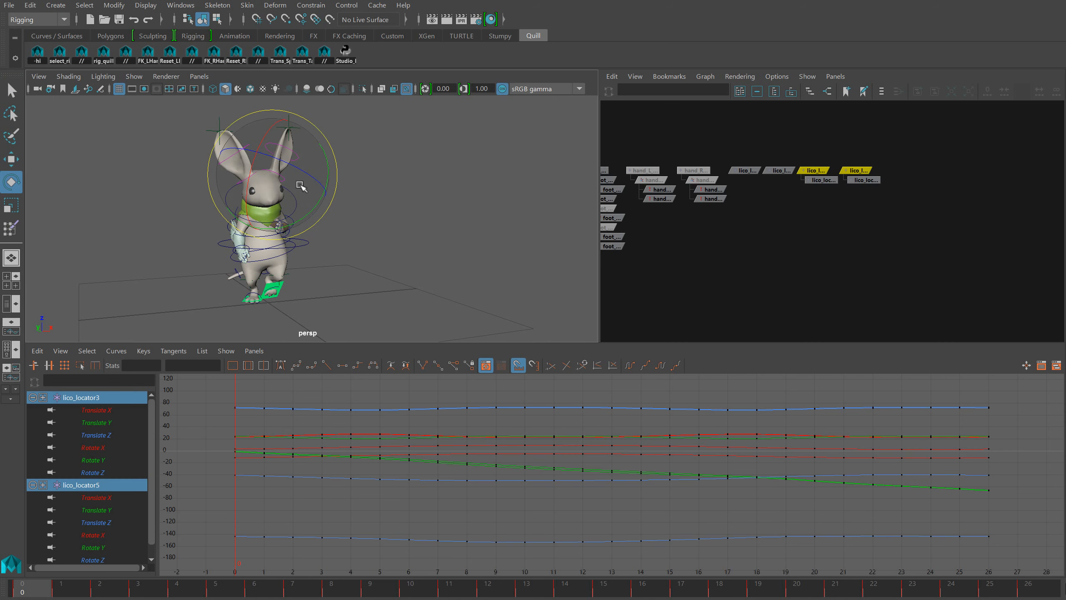
left_click_drag(278, 180, 274, 185)
key("ctrl+z")
left_click_drag(891, 204, 816, 178)
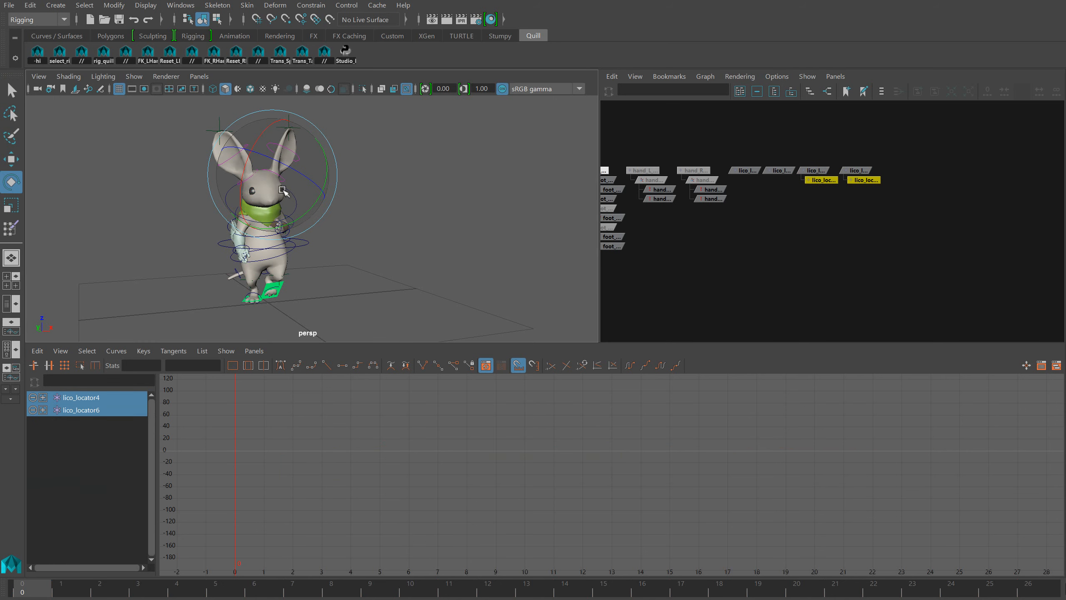
Aim-constrain lico_locator4 to the ear-tip lico_locator on all axes with Maintain offset on and aim vector 1, 0, 0
left_click(777, 218)
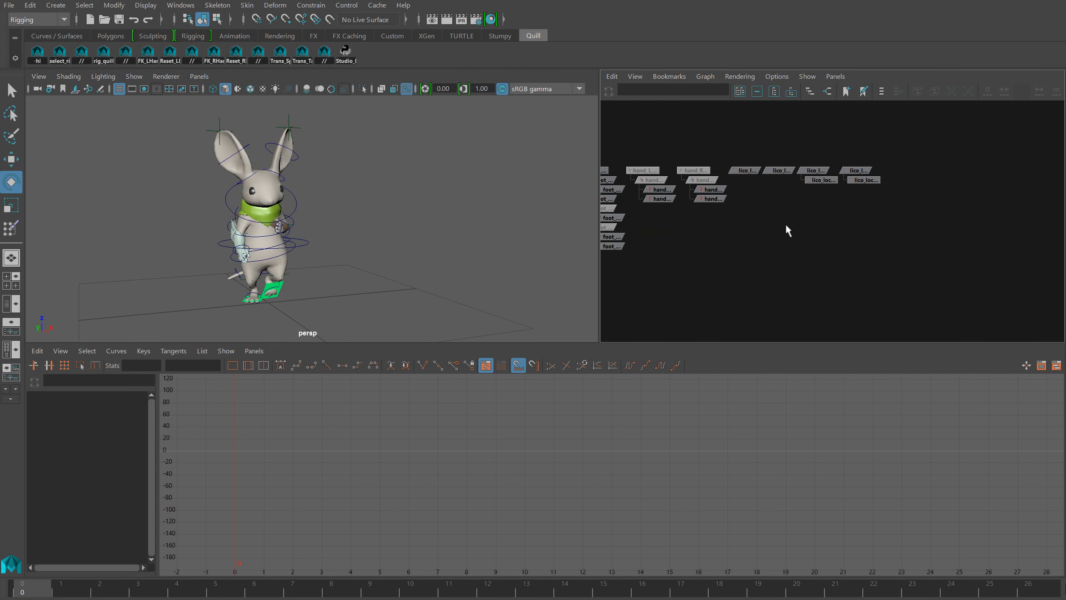
left_click(747, 171)
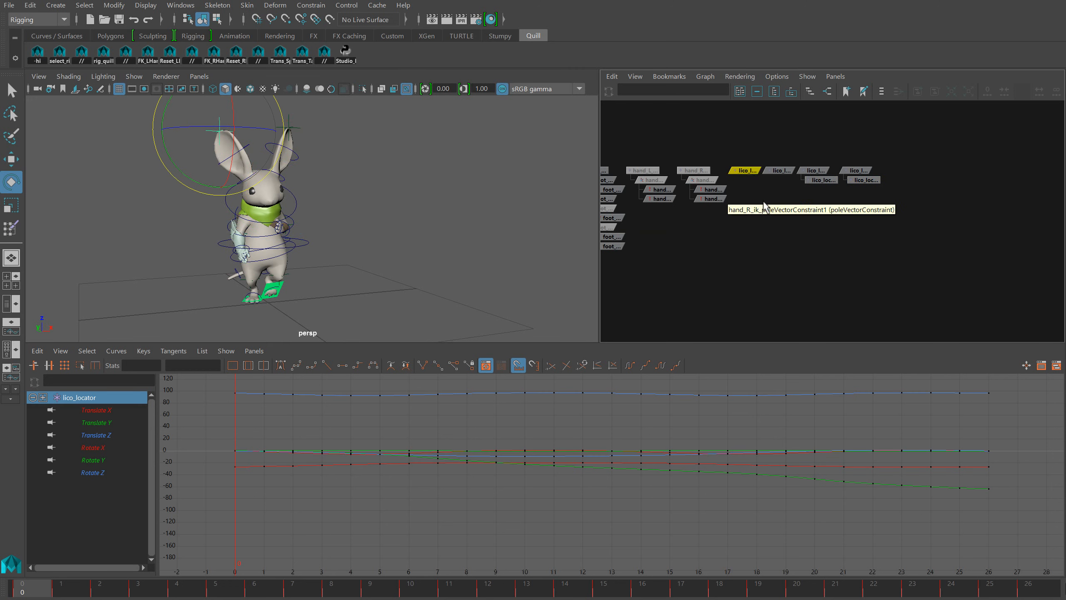
left_click(815, 181, "shift")
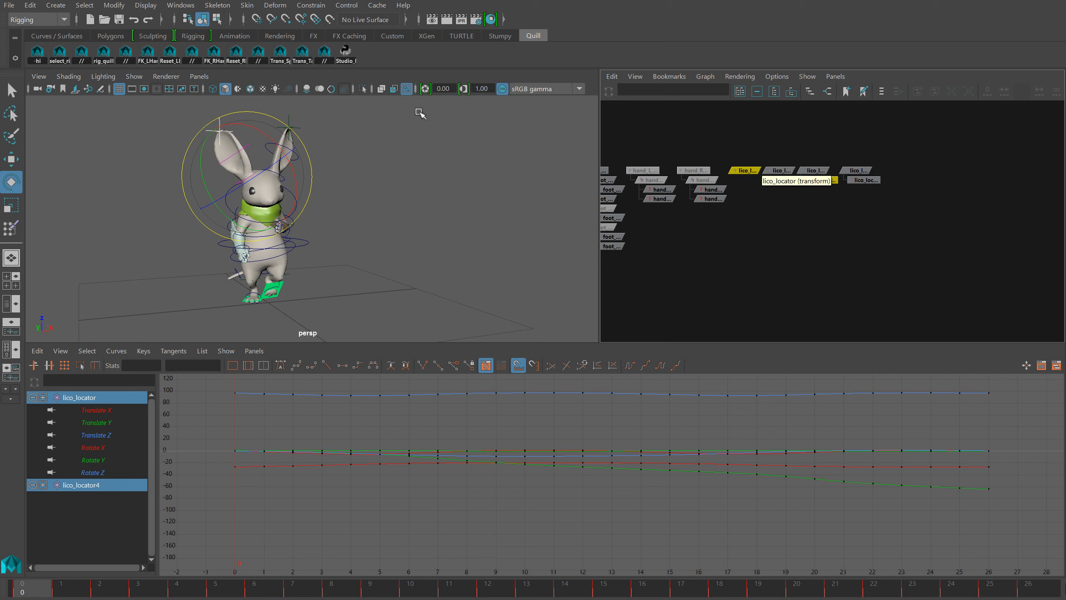
left_click(311, 5)
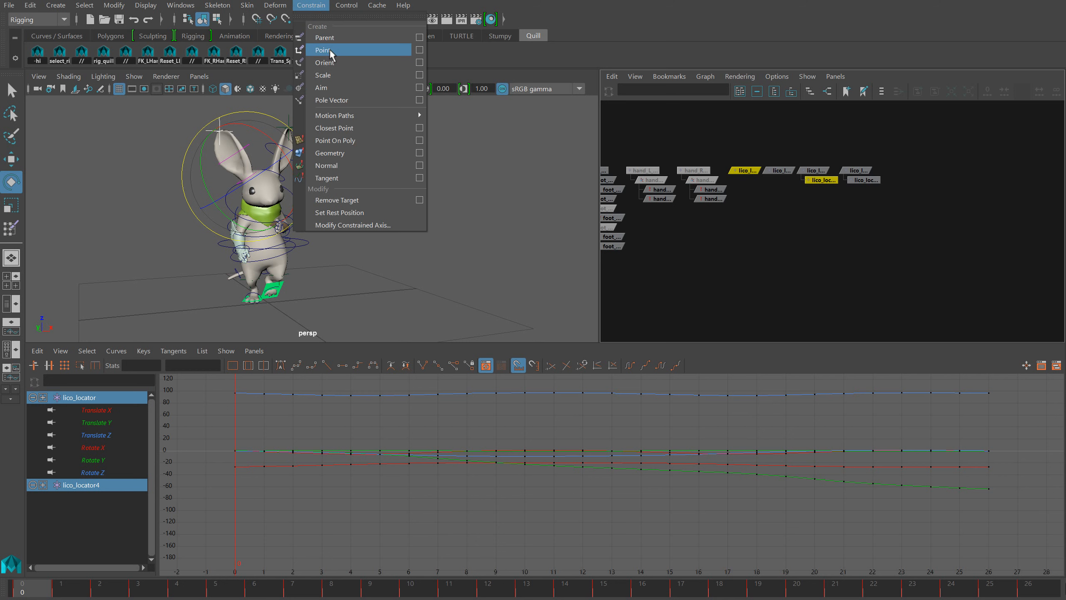
left_click(419, 87)
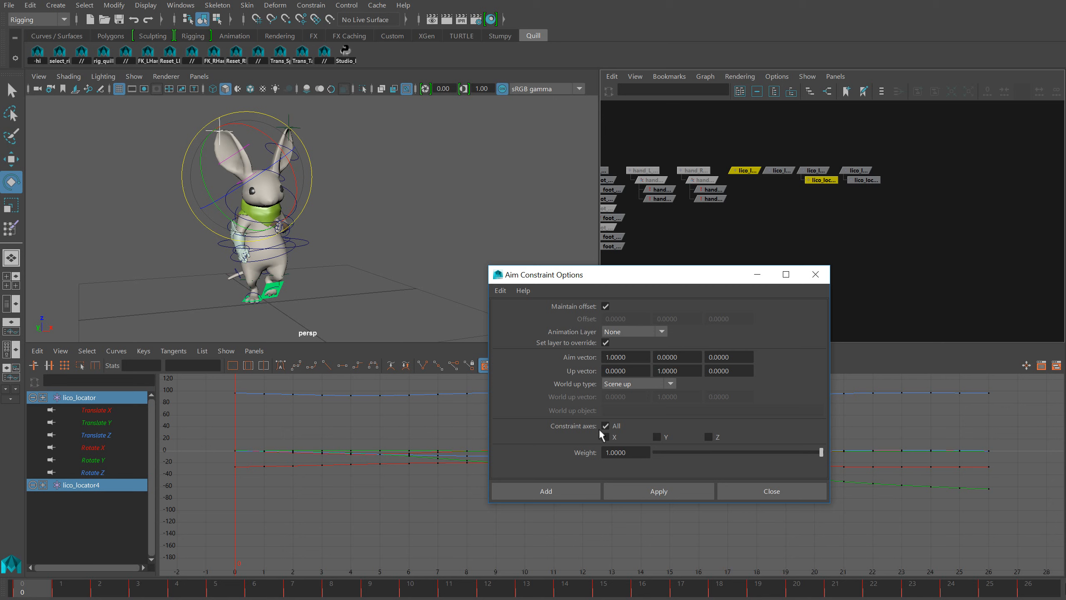
left_click(561, 489)
left_click(783, 249)
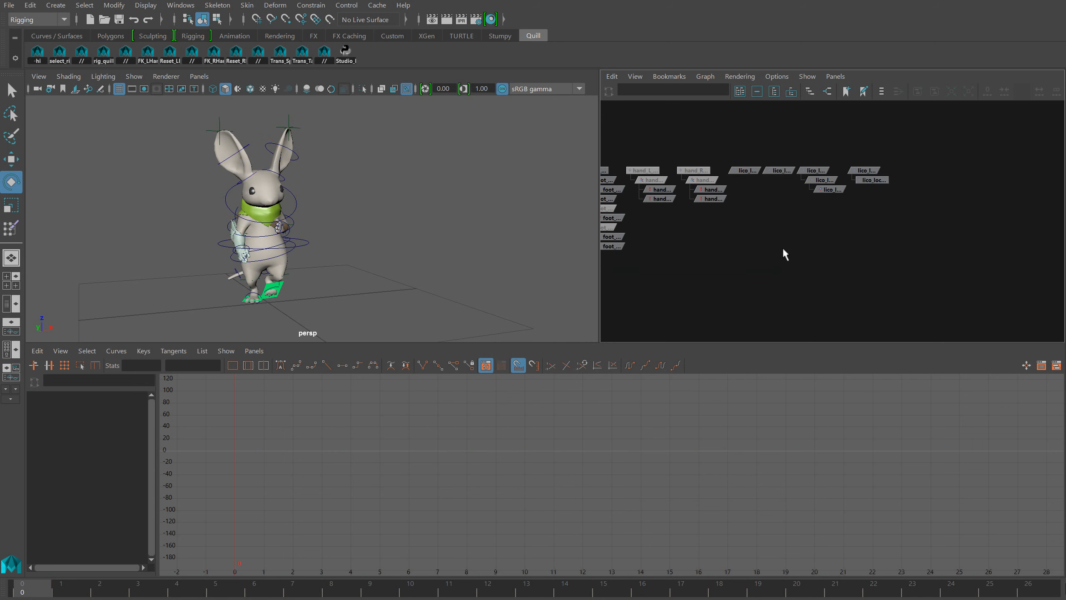
Aim-constrain lico_locator6 to the ear-tip lico_locator2 with the same aim settings
left_click(780, 171)
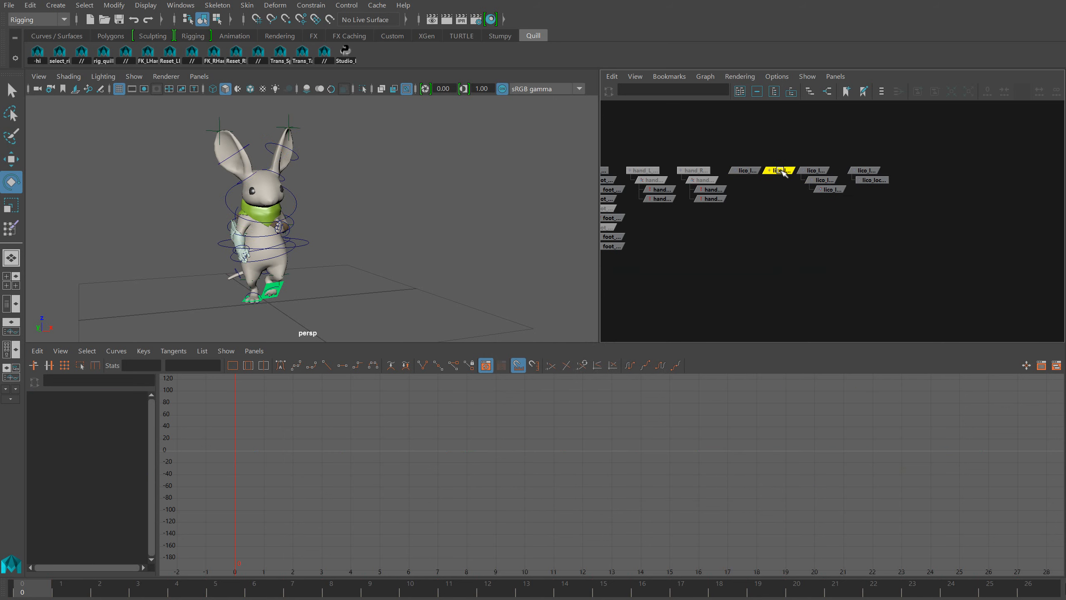
left_click(859, 181, "shift")
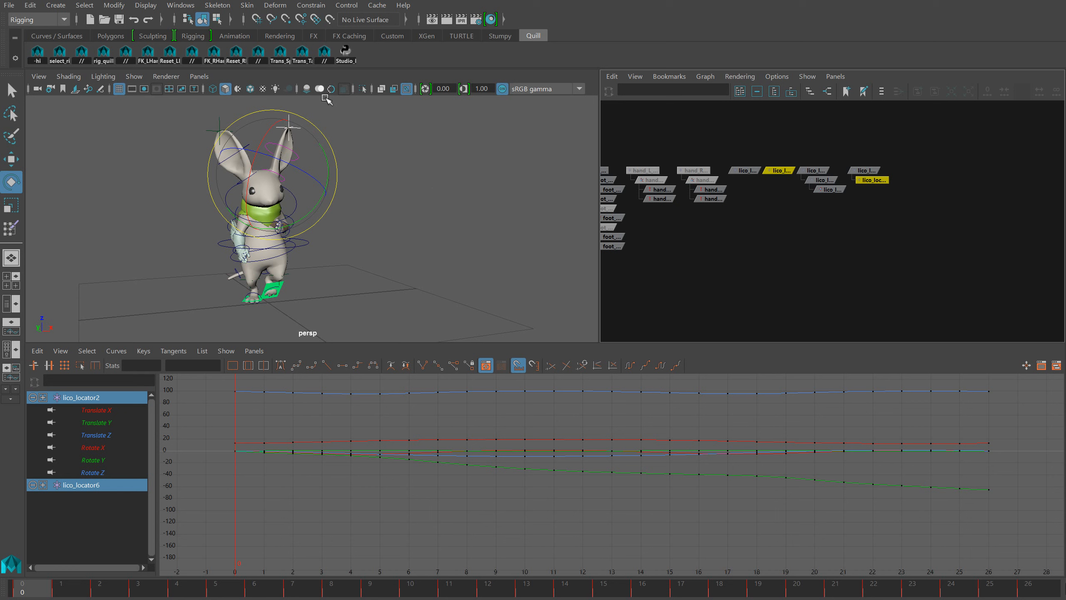
left_click(311, 8)
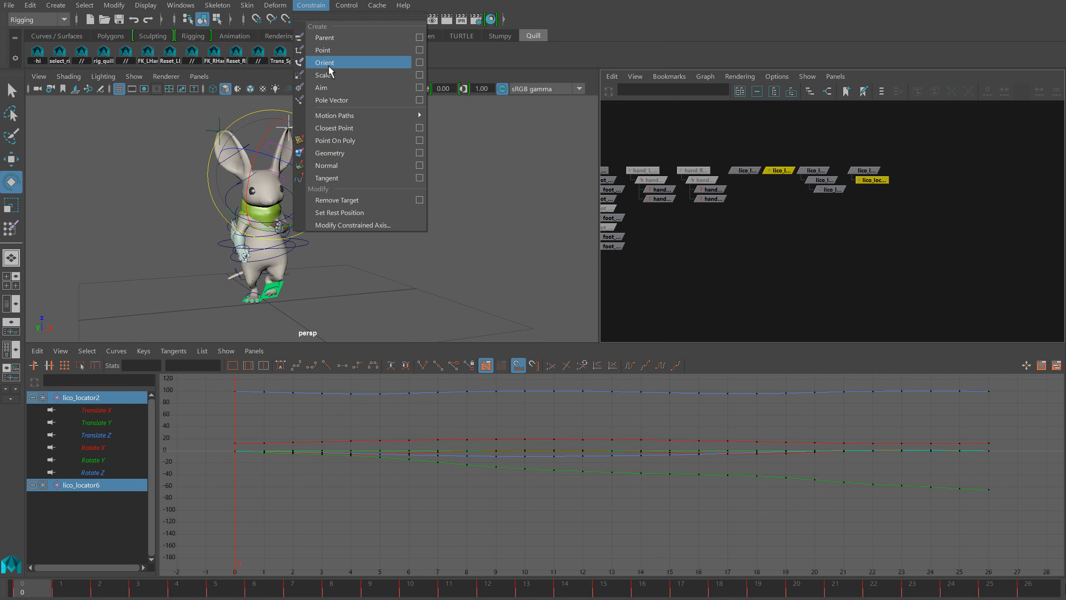
left_click(332, 81)
left_click(747, 287)
Try moving the ear-tip locators lico_locator and lico_locator2 together to test how the ears follow
left_click_drag(752, 162, 783, 180)
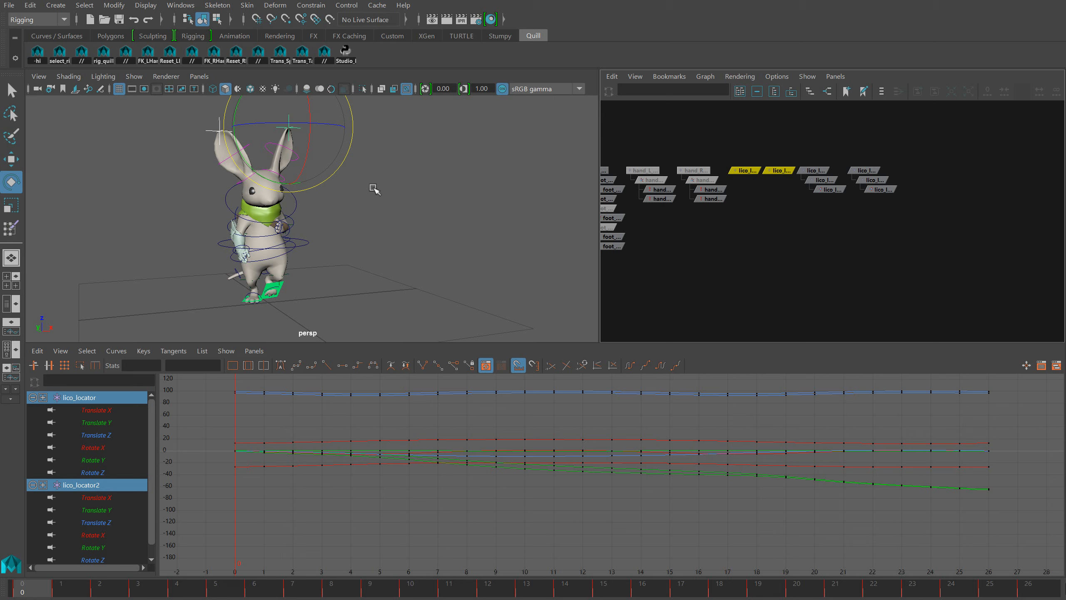
key("w")
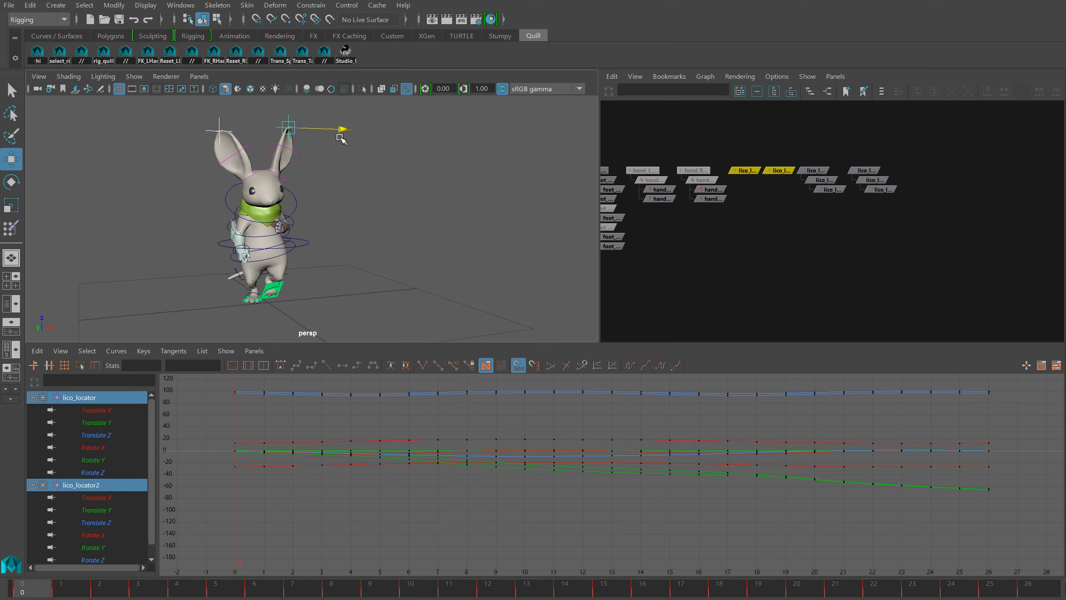
mouse_move(340, 139)
left_mouse_down()
mouse_move(352, 141)
mouse_move(334, 142)
left_mouse_up()
left_click(836, 248)
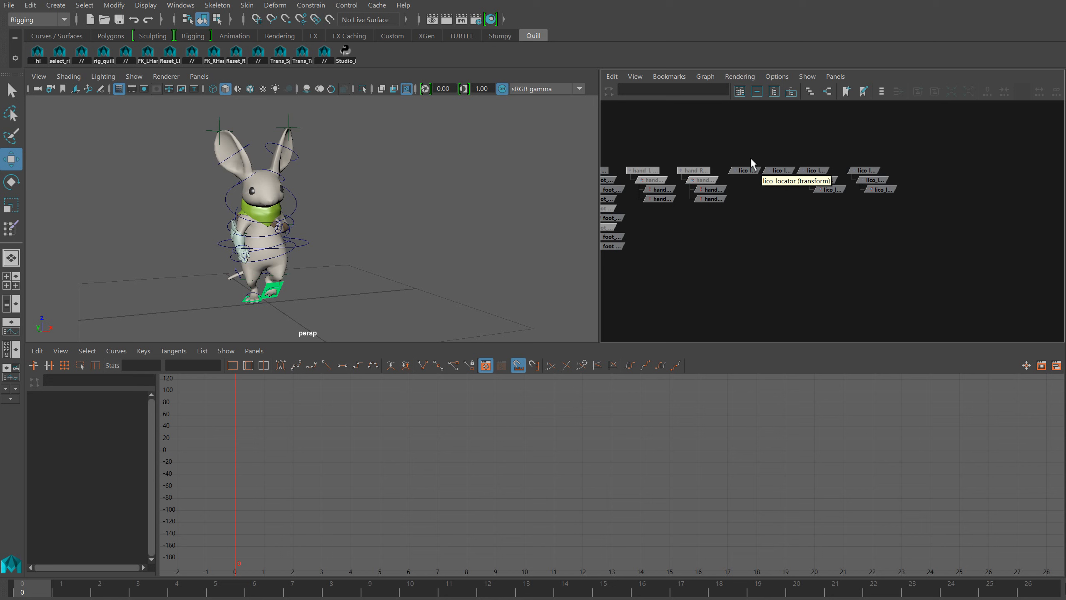
Isolate the Translate Z curves of lico_locator and lico_locator2, select all their keys, and set the curves to cycle outside their keyed range
left_click_drag(749, 157, 772, 188)
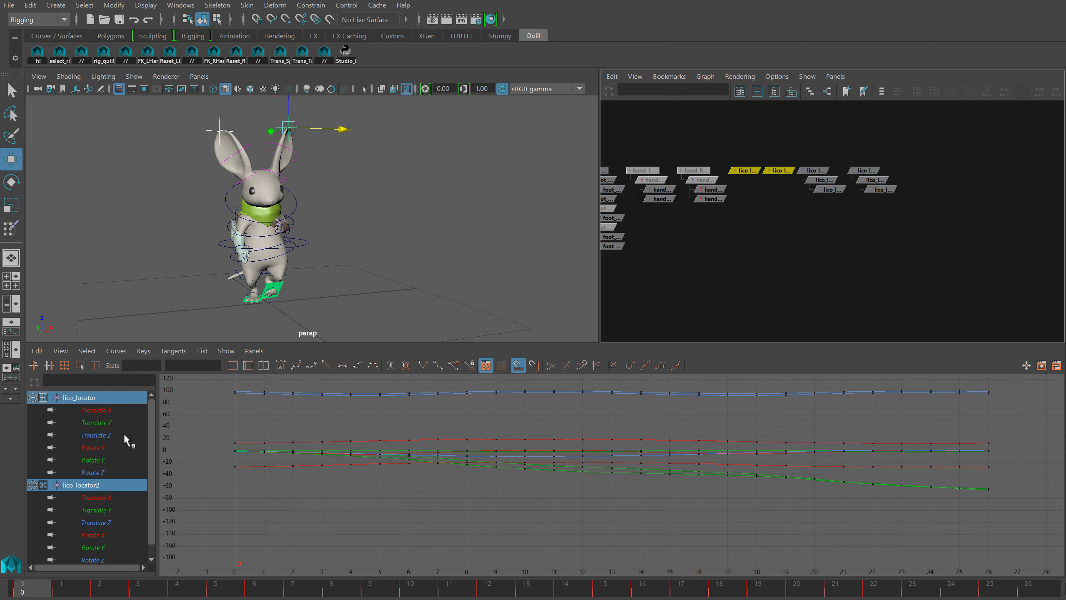
left_click(128, 436)
left_click(111, 522, "ctrl")
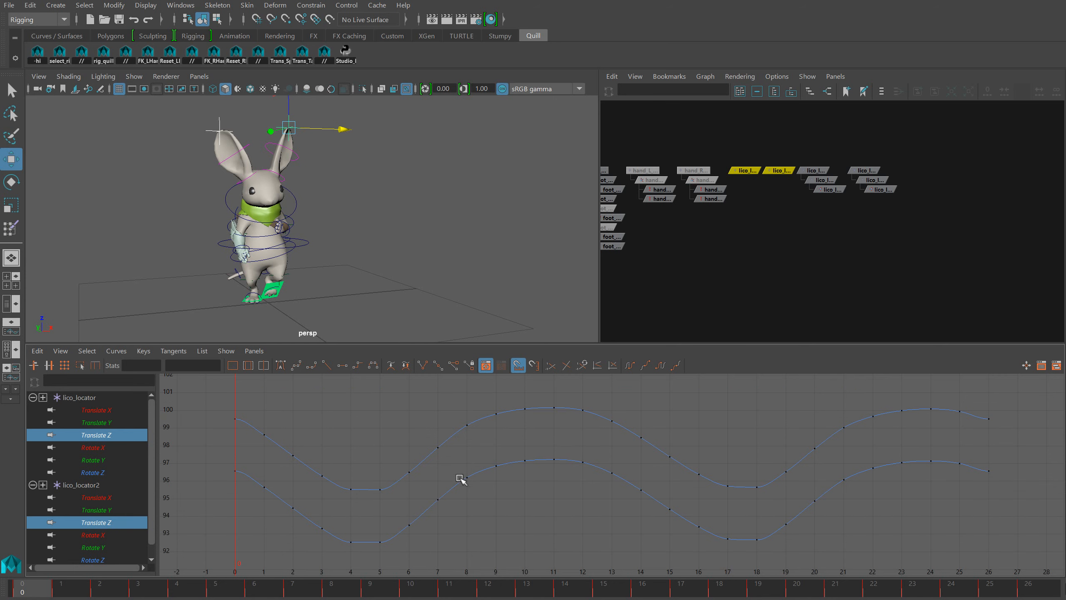
key("f")
left_click_drag(519, 494, 515, 498)
middle_click_drag(543, 502, 558, 482, "shift")
key("ctrl+z")
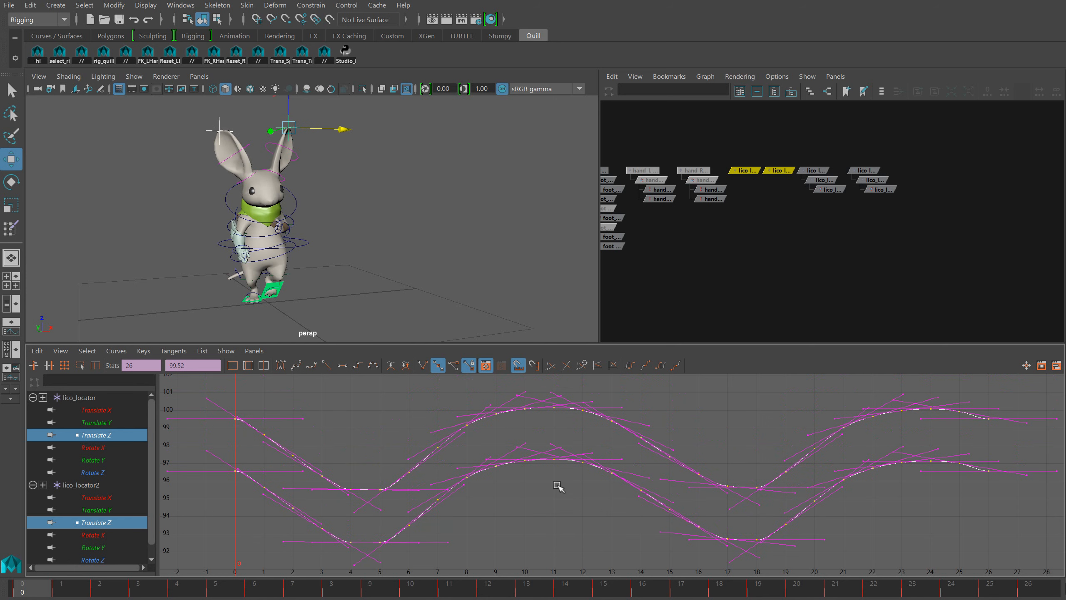
left_click(116, 351)
mouse_move(127, 373)
left_click(250, 384)
With time snapping off, shift both Translate Z curves about 1.5 frames later and play back the ear motion
mouse_move(490, 449)
middle_mouse_down("shift")
mouse_move(515, 441)
mouse_move(476, 443)
mouse_move(500, 443)
middle_mouse_up("shift")
key("ctrl+z")
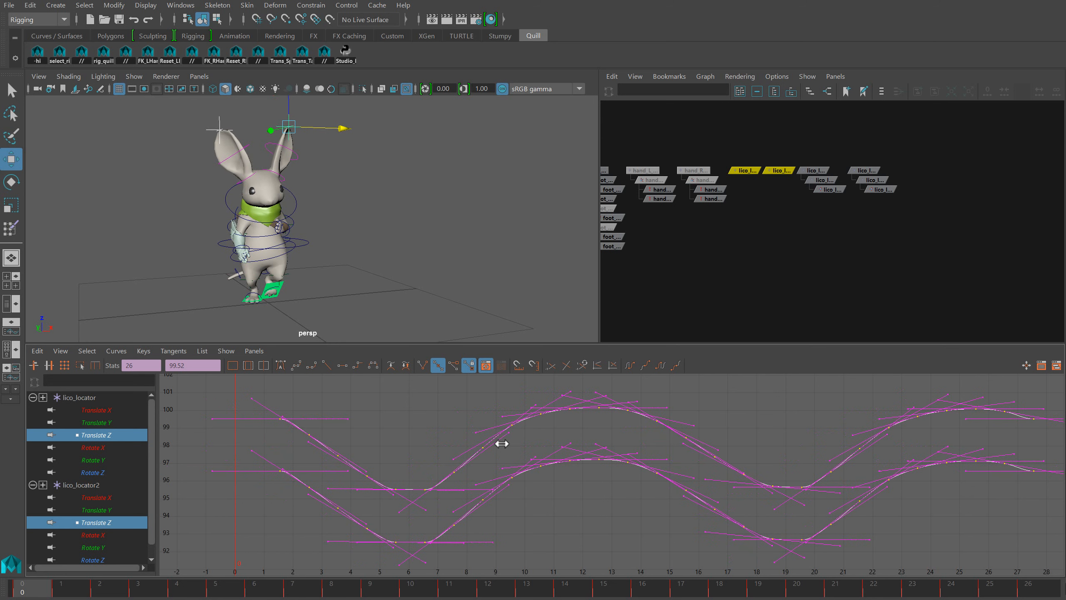
key("alt+v")
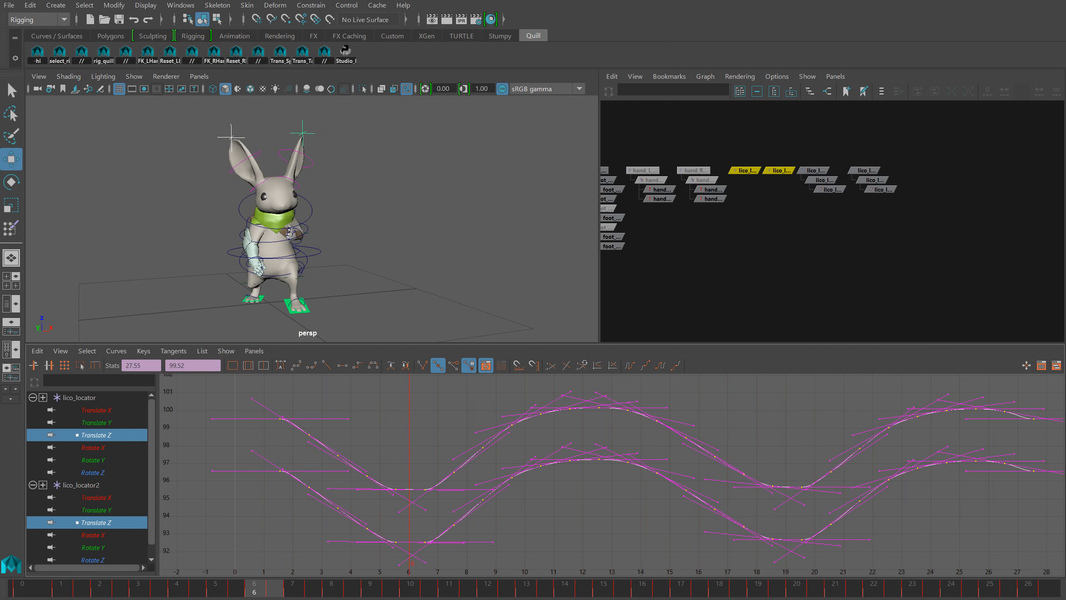
key("alt+v")
key("alt+shift+v")
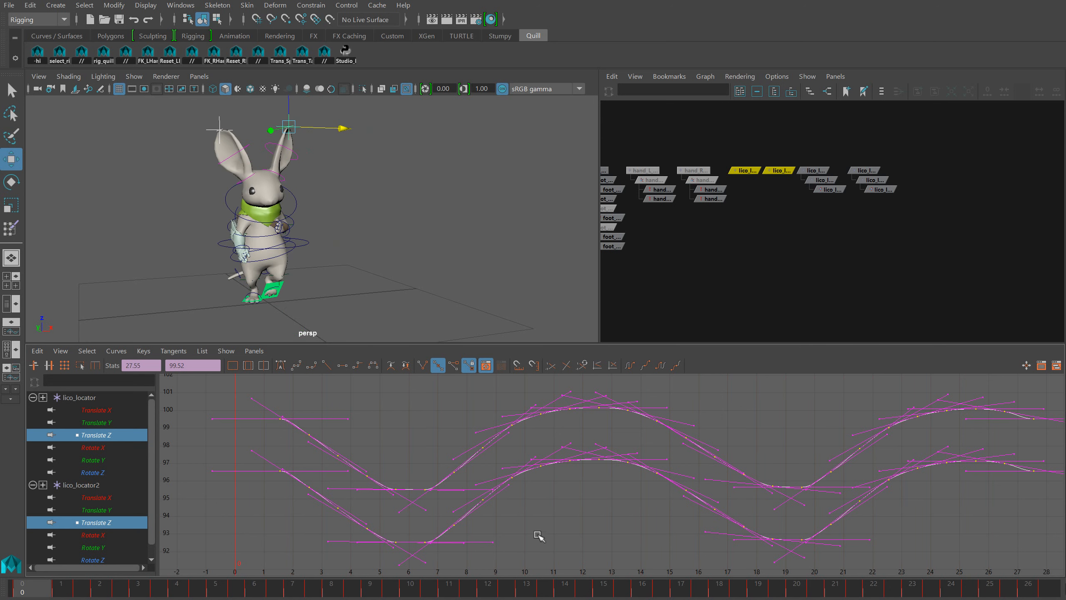
Delay both Translate Z curves by about another 1.5 frames and review the increased ear drag through playback and scrubbing
middle_click_drag(571, 521, 611, 523, "shift")
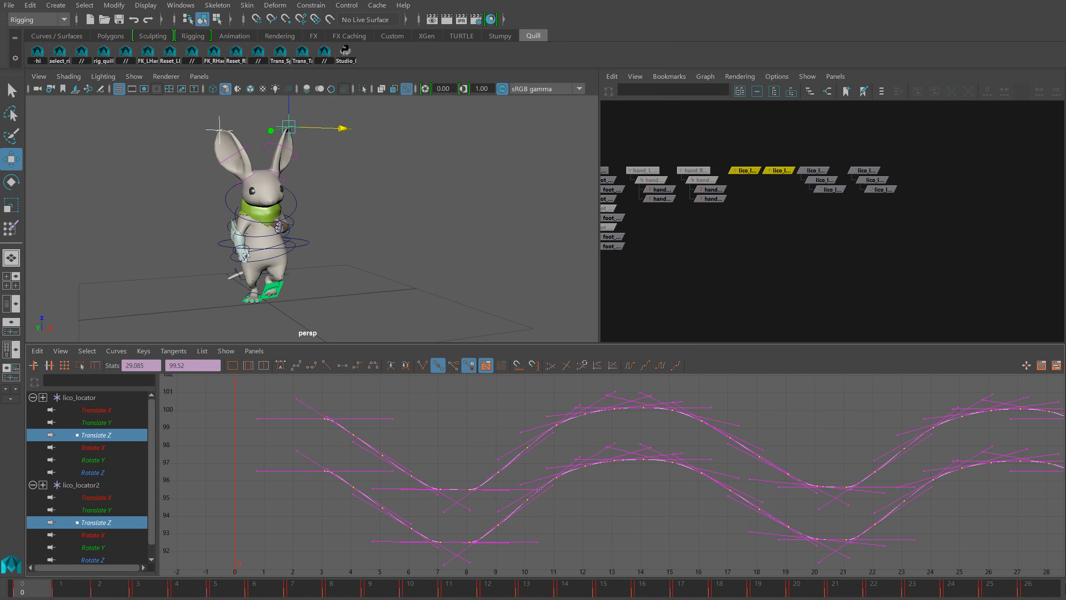
key("alt+v")
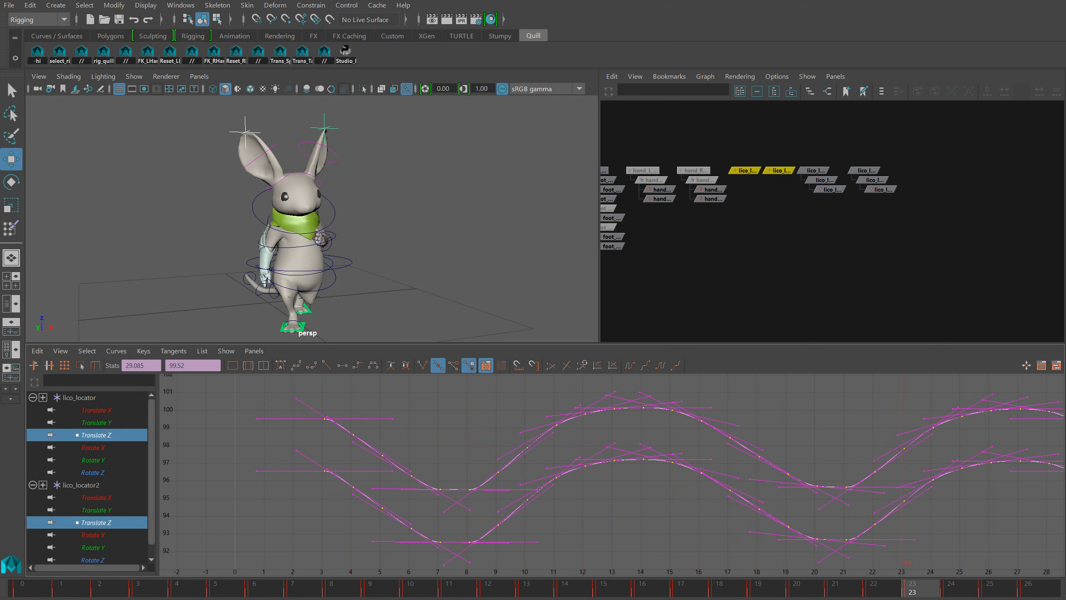
key("alt+v")
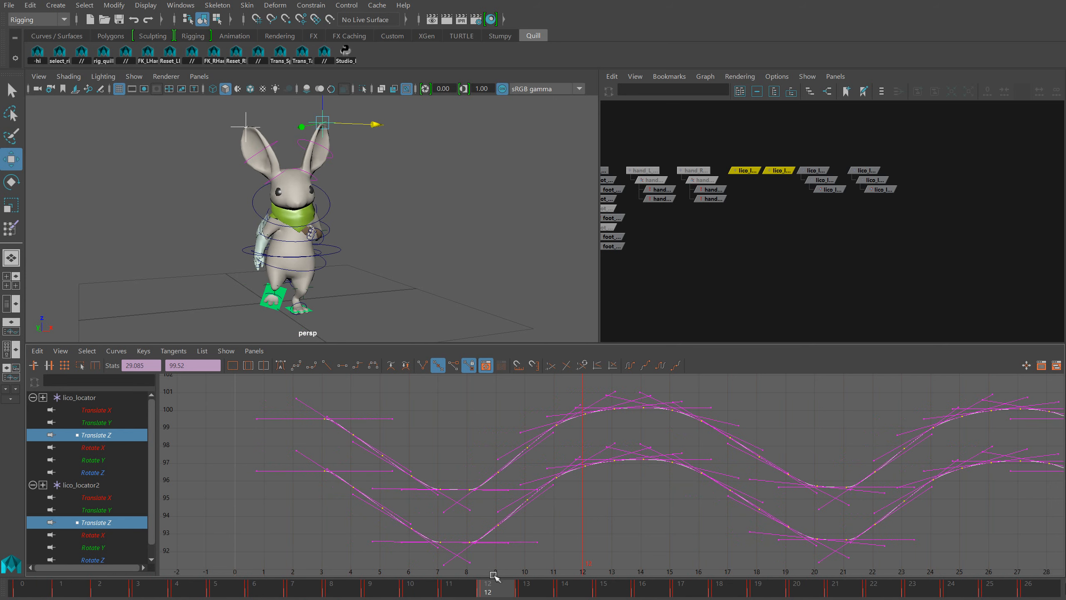
mouse_move(494, 577)
left_mouse_down()
mouse_move(469, 588)
mouse_move(304, 588)
mouse_move(7, 565)
mouse_move(1056, 556)
mouse_move(437, 573)
mouse_move(45, 542)
mouse_move(1037, 559)
mouse_move(424, 555)
mouse_move(102, 540)
left_mouse_up()
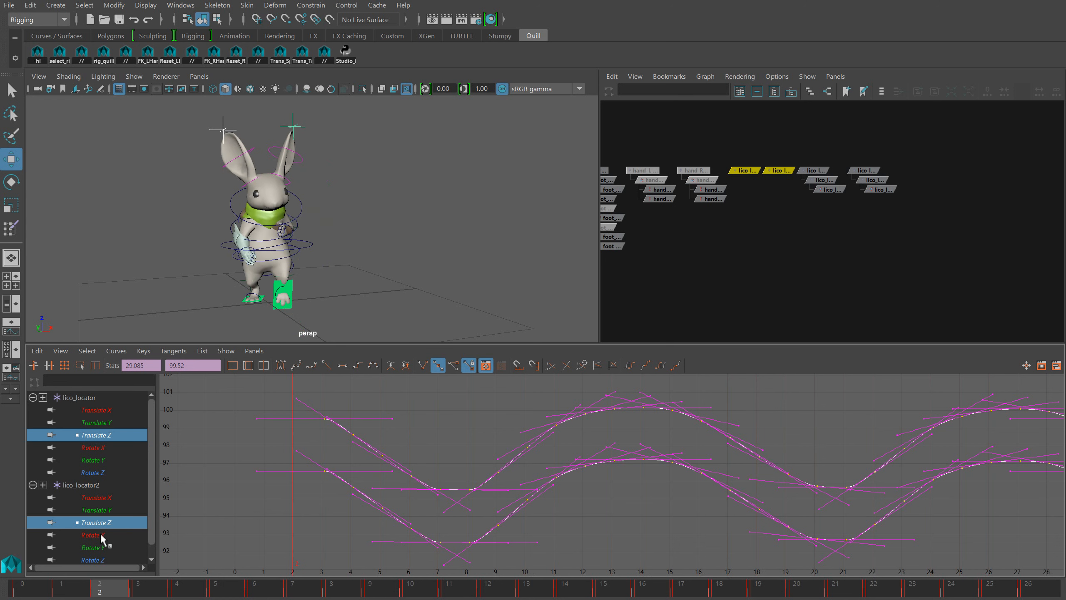
Scale up the values of both Translate Z curves to exaggerate the ears' vertical motion and play back the result
key("r")
middle_click_drag(602, 486, 600, 473)
key("alt+v")
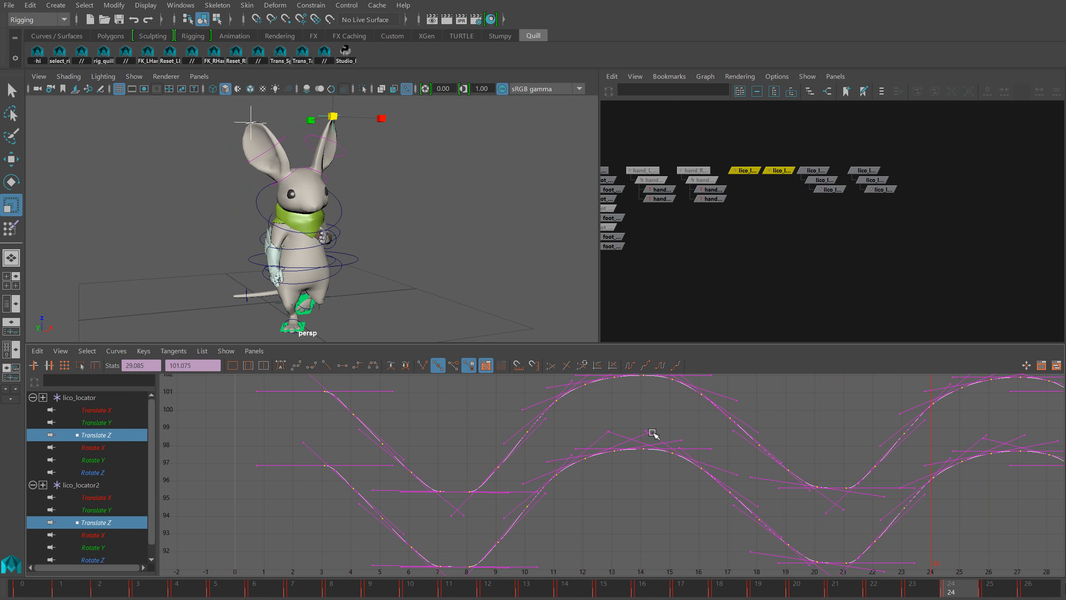
Set the Translate X curves of lico_locator and lico_locator2 to cycle and shift all their keys about 2.7 frames later
left_click(112, 410)
left_click(101, 497, "ctrl")
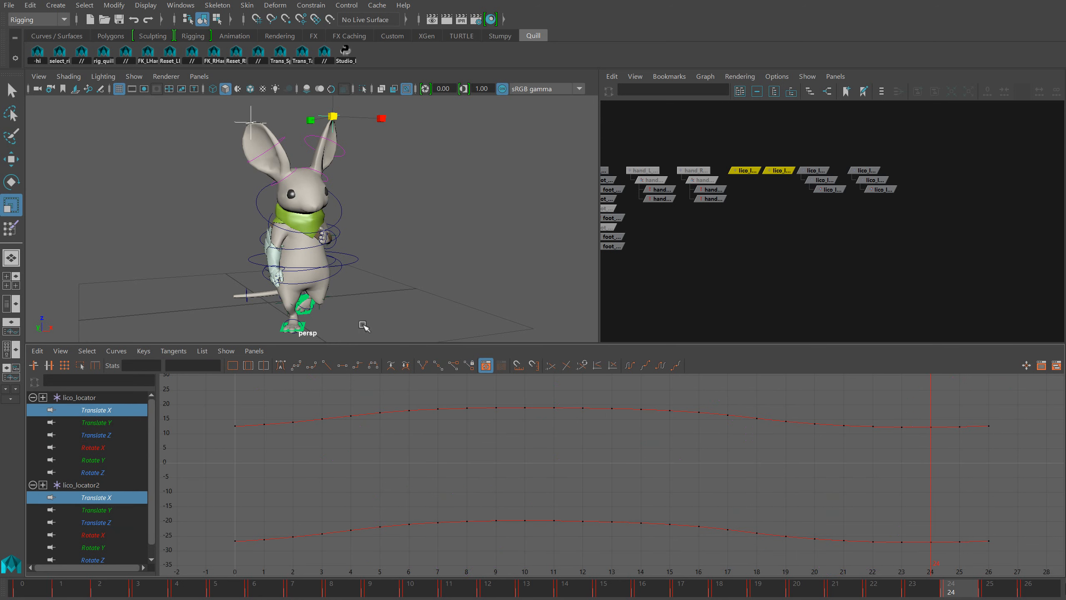
left_click_drag(458, 279, 440, 279, "alt")
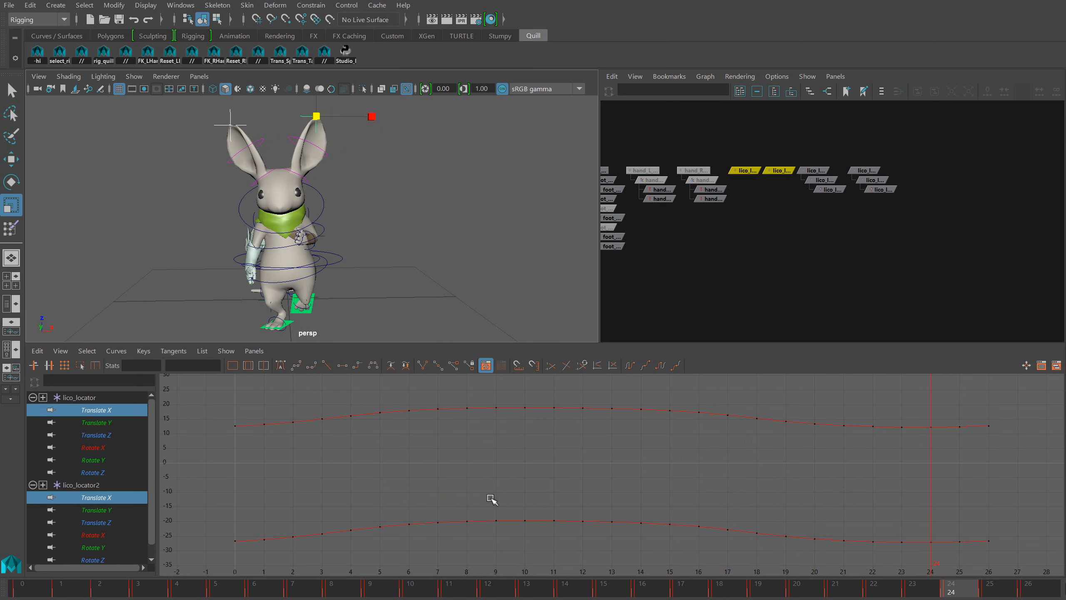
left_click_drag(489, 498, 491, 529)
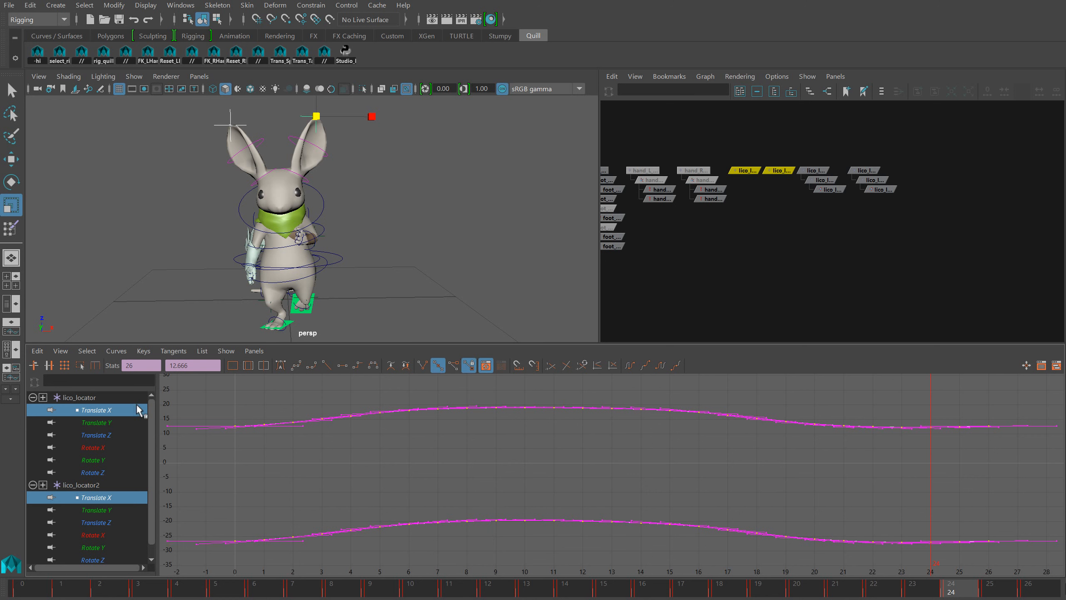
left_click(116, 355)
mouse_move(131, 370)
left_click(271, 384)
key("w")
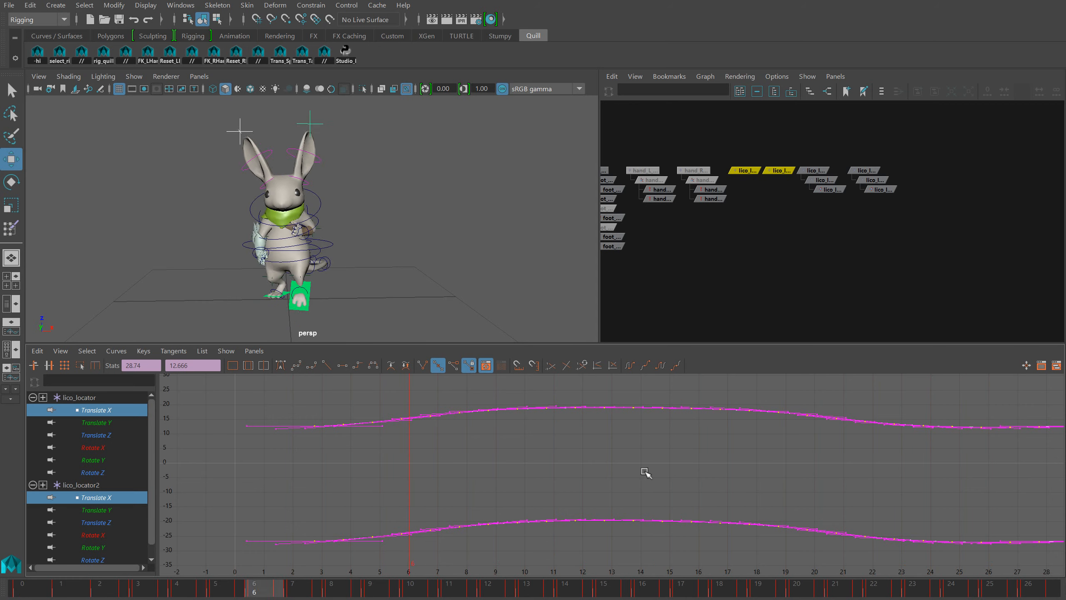
Isolate lico_locator's Translate X curve and scale up its key values to exaggerate that ear's sideways motion
left_click(122, 408)
key("f")
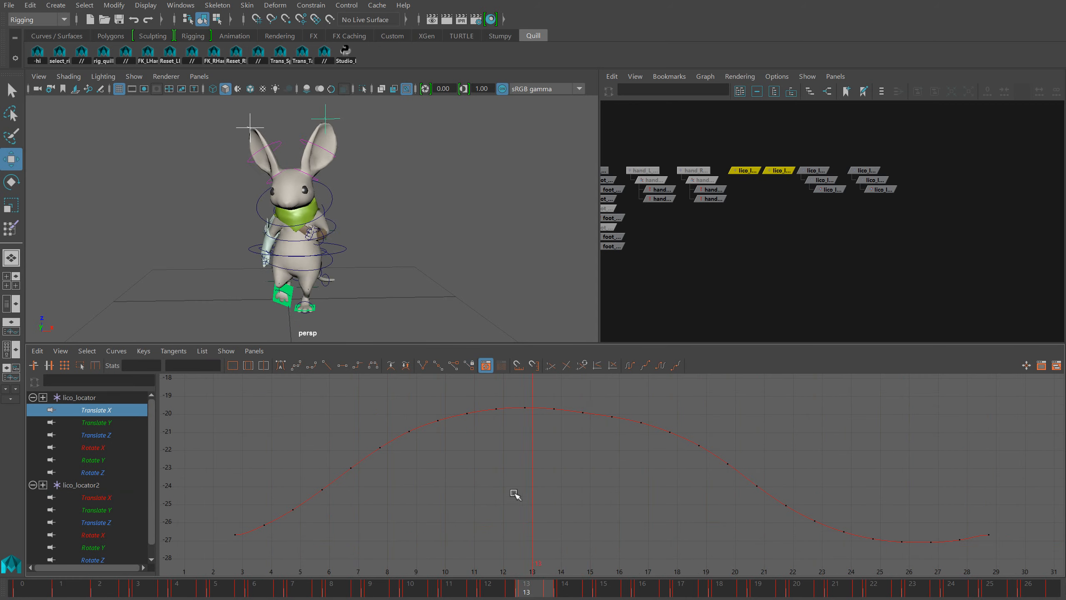
left_click(515, 407)
key("r")
middle_click_drag(543, 495, 541, 479)
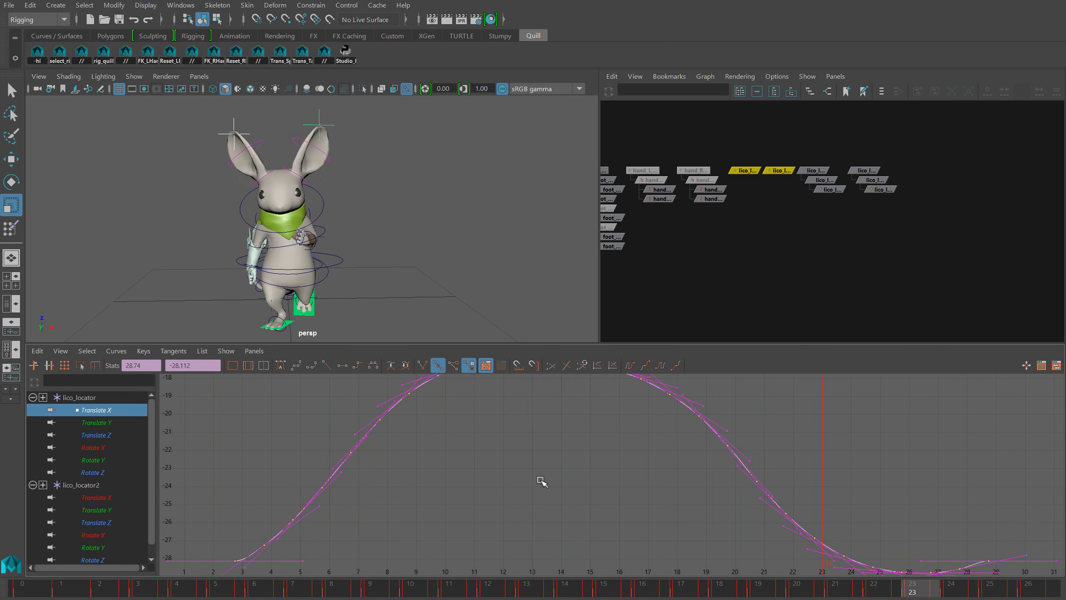
Isolate lico_locator2's Translate X curve, scale up its key values about 1.4 times, and return to frame 0 after checking playback
left_click(116, 496)
key("f")
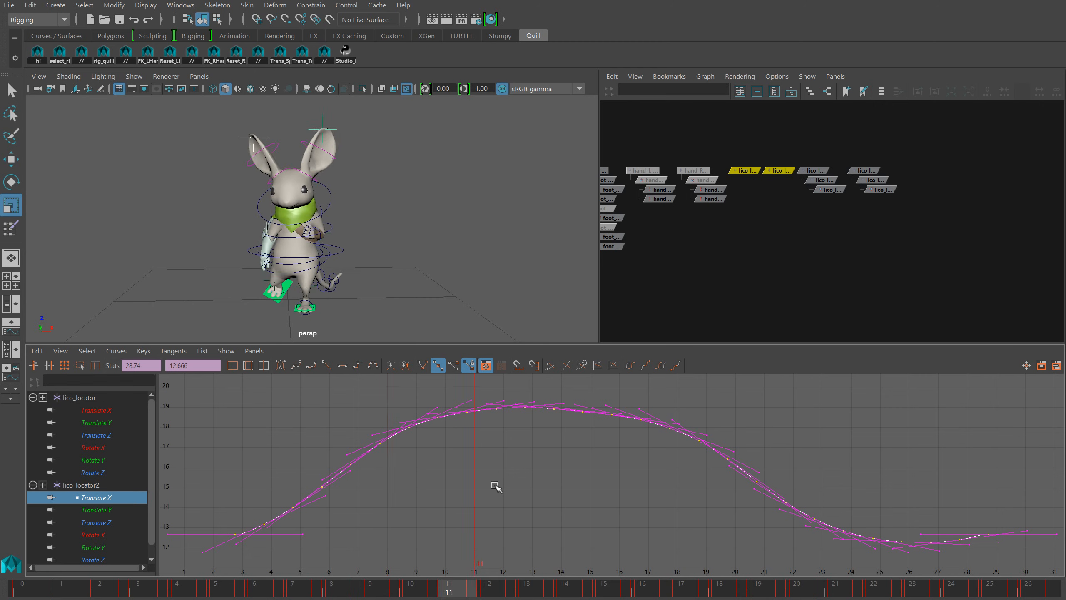
middle_click_drag(496, 486, 495, 478)
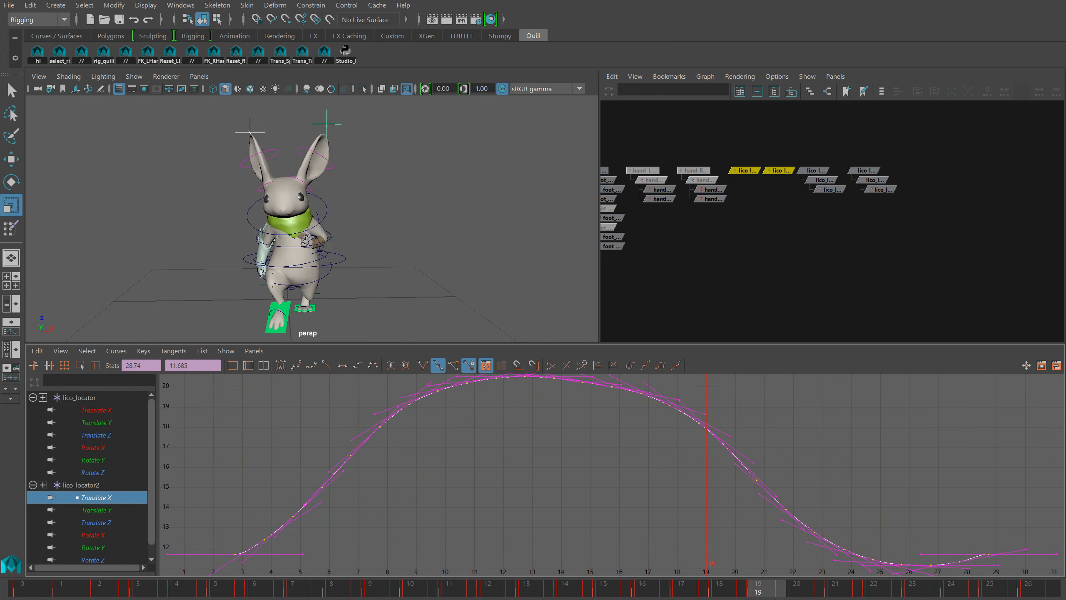
key("alt+shift+v")
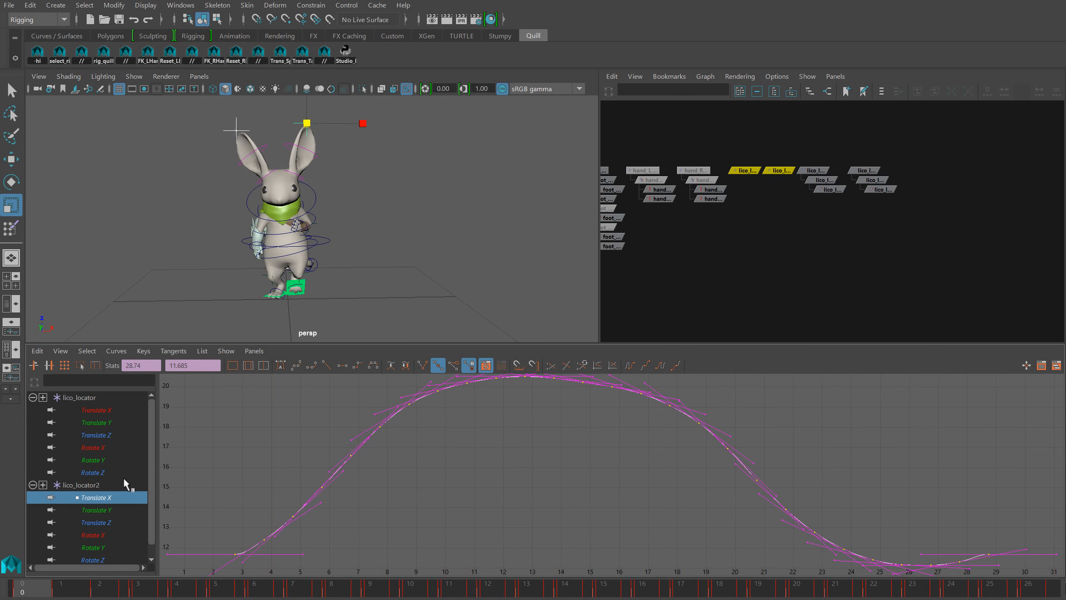
Isolate the Translate Y curves of lico_locator and lico_locator2 and examine the ears' forward motion
left_click(105, 422)
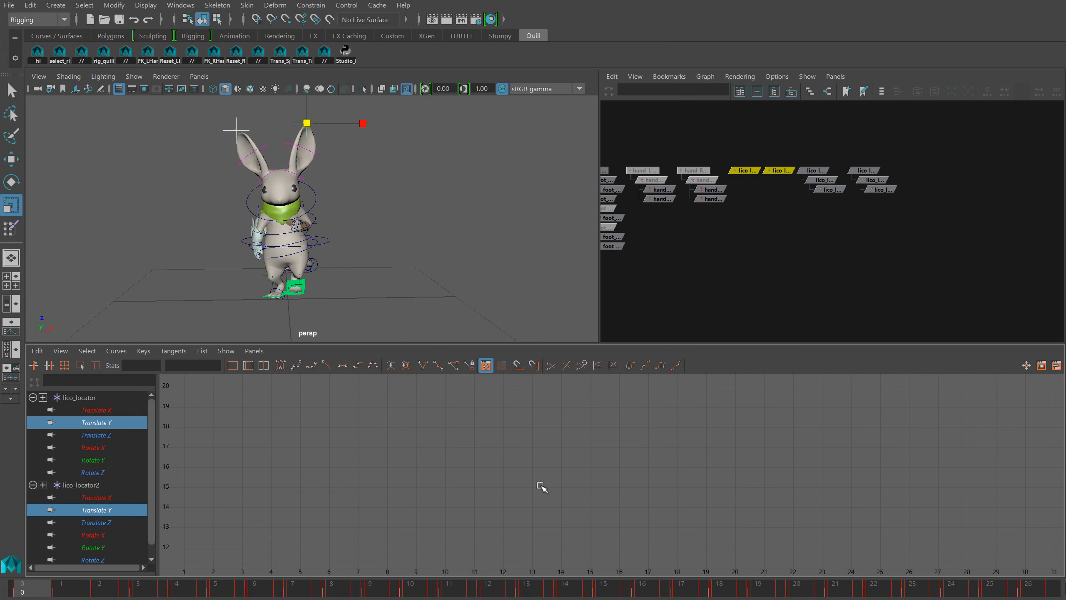
key("f")
left_click_drag(372, 311, 318, 290, "alt")
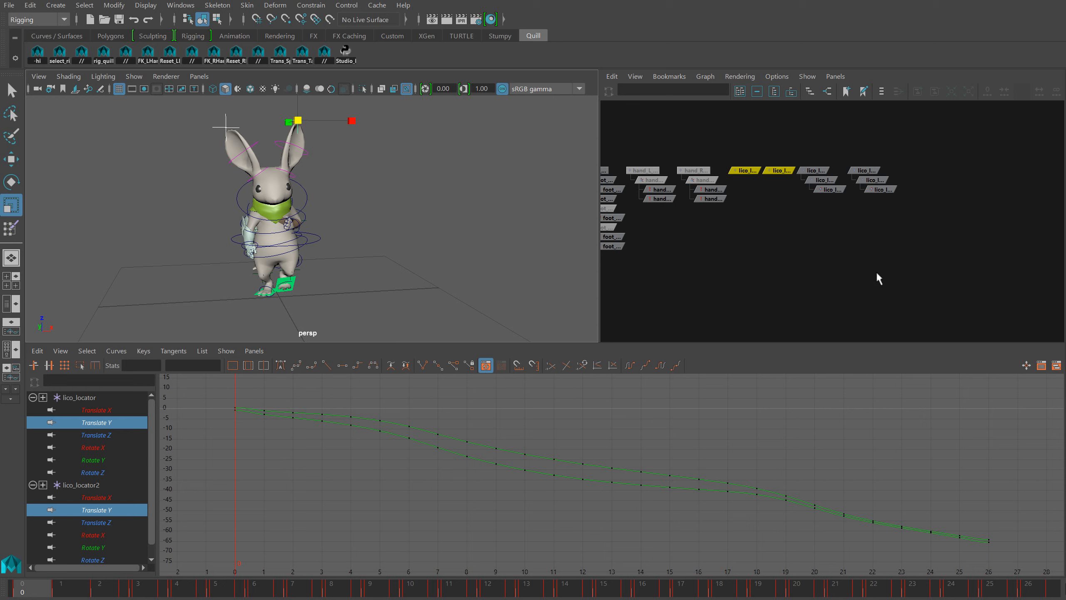
Create four new locators and parent lico_locator8 under lico_locator7 and lico_locator10 under lico_locator9
key("g")
key("g")
key("g")
key("g")
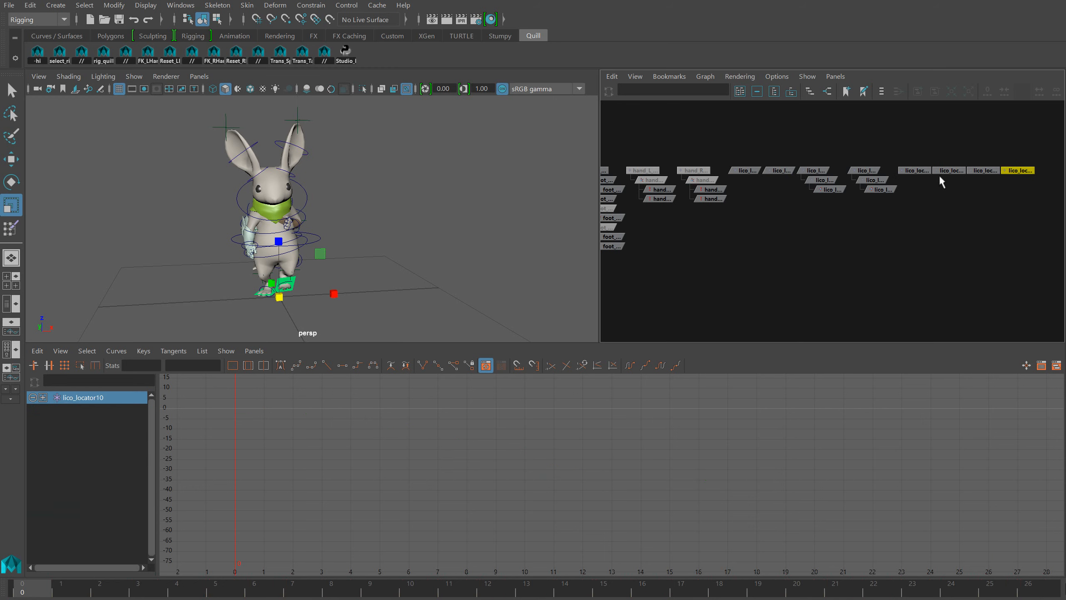
middle_click_drag(943, 171, 922, 170)
middle_click_drag(994, 170, 959, 171)
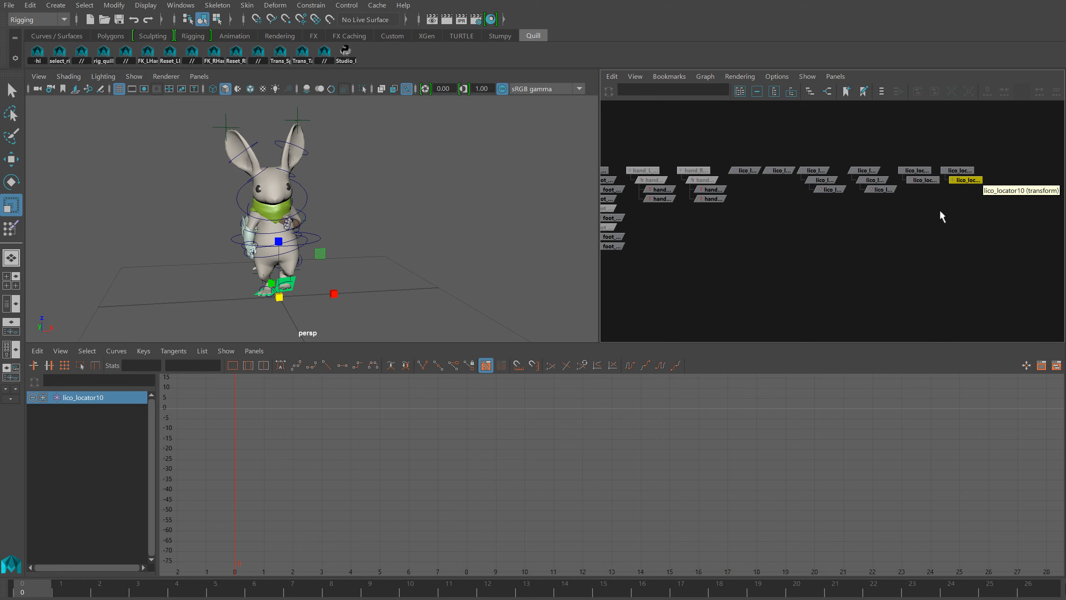
left_click(939, 243)
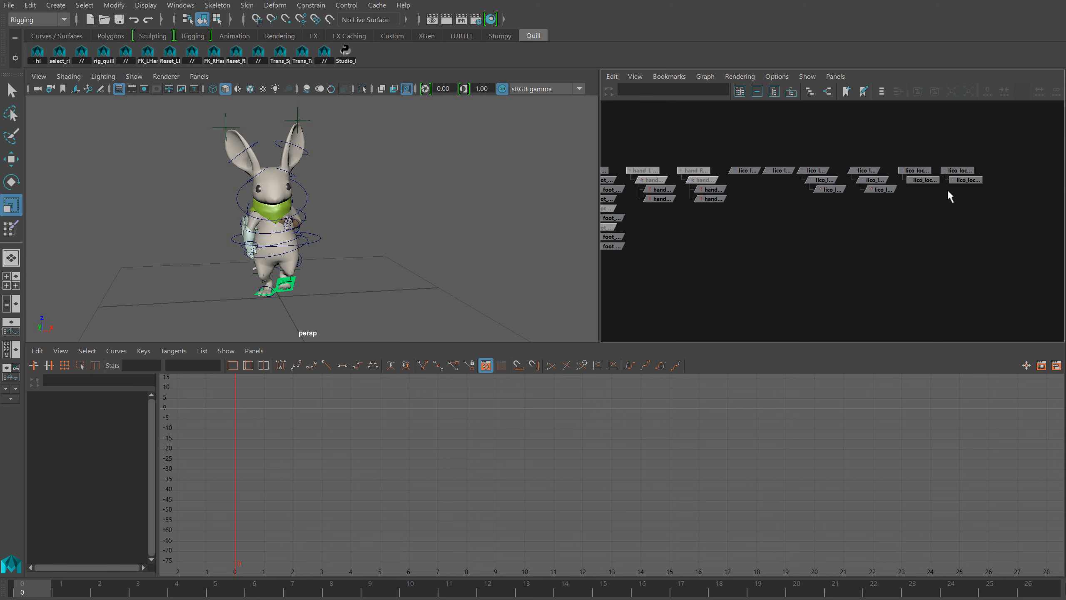
Point-constrain lico_locator7 to lico_locator on all axes with Maintain offset off
left_click(745, 172)
left_click(808, 170)
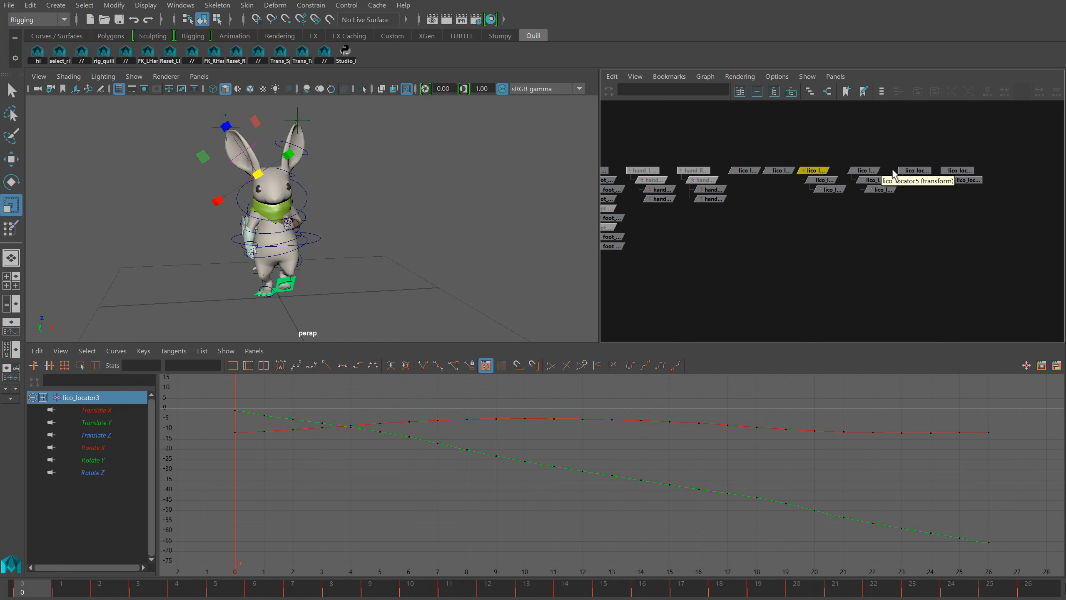
left_click(751, 171)
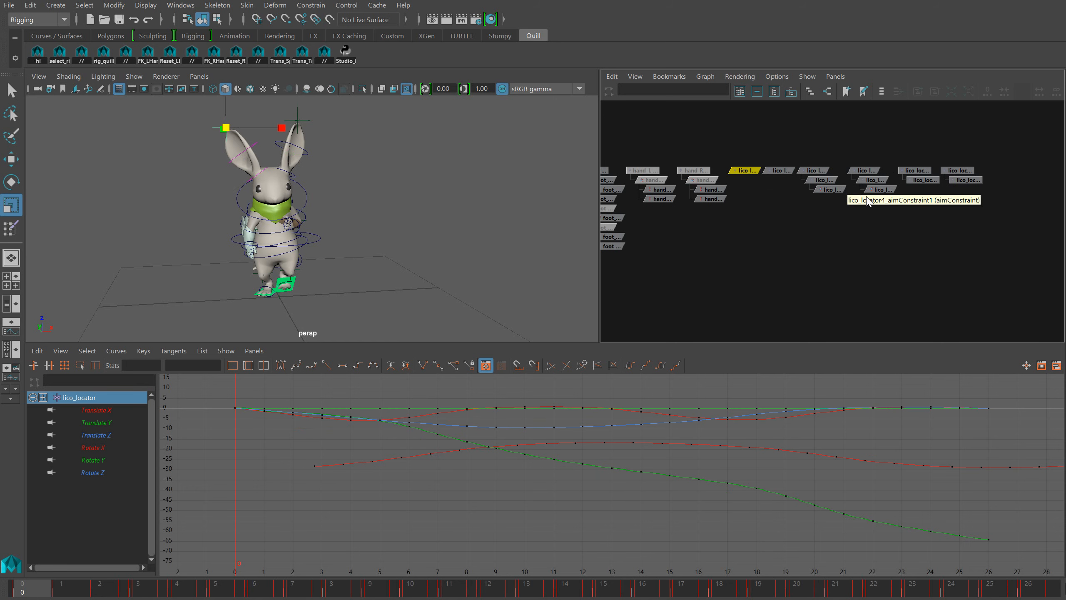
left_click(917, 171, "shift")
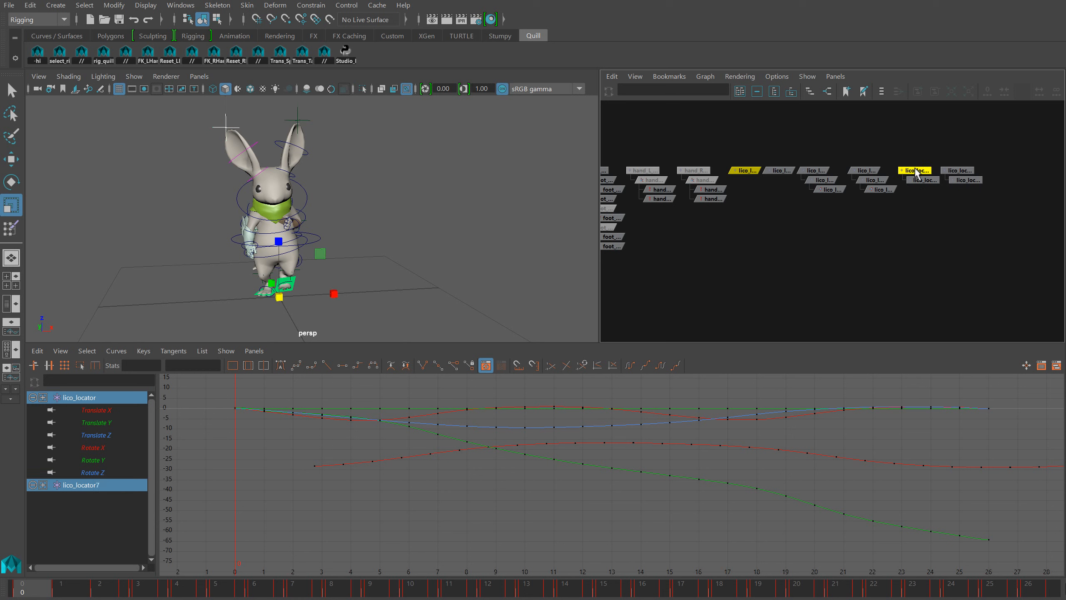
left_click(320, 8)
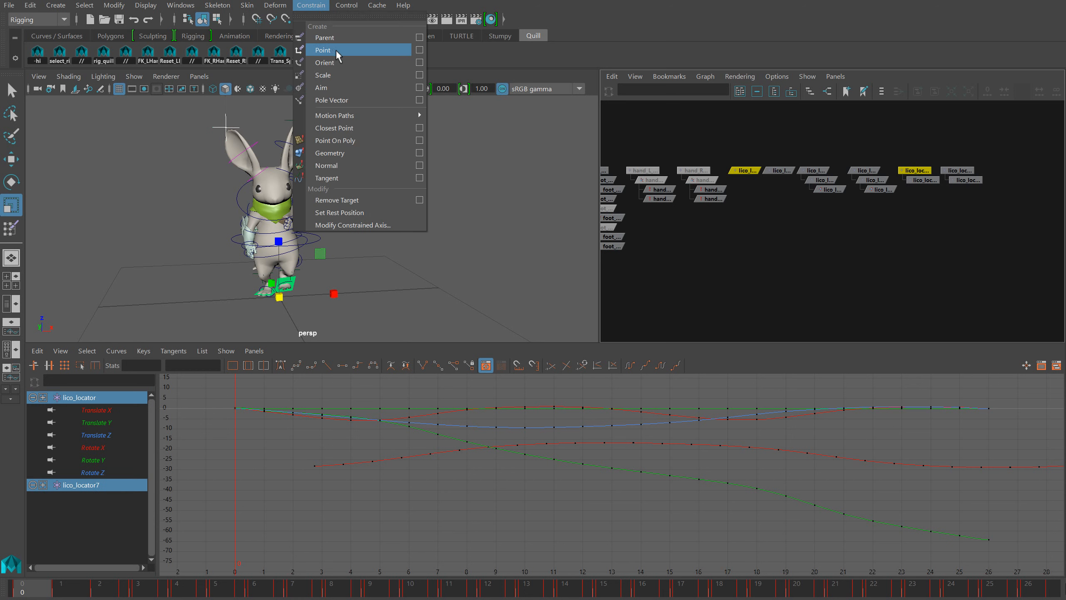
left_click(418, 50)
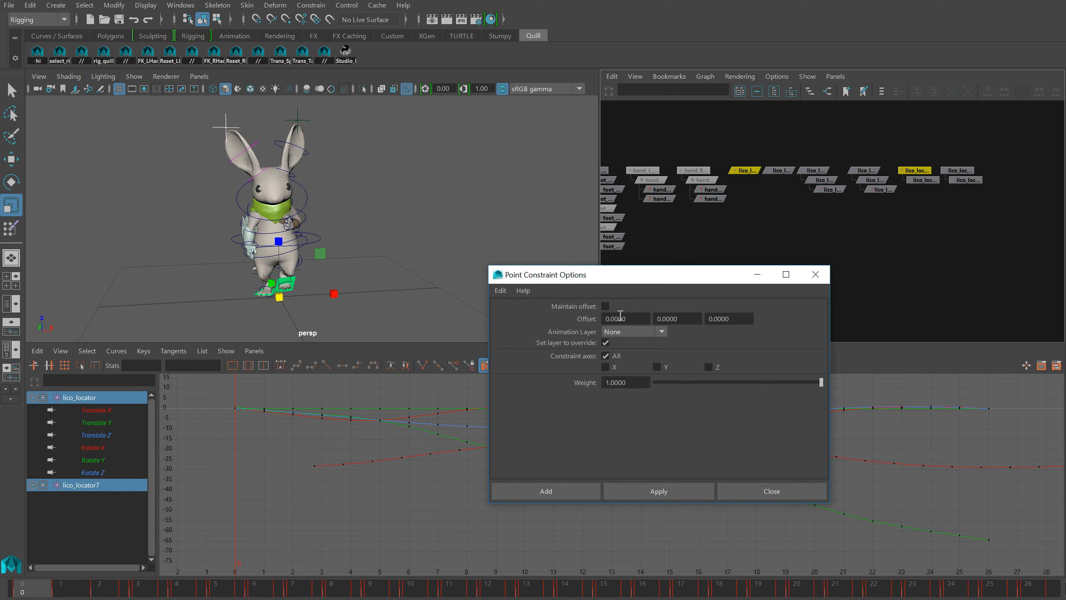
left_click(545, 491)
Point-constrain lico_locator9 to lico_locator2 with the same settings
left_click(777, 172)
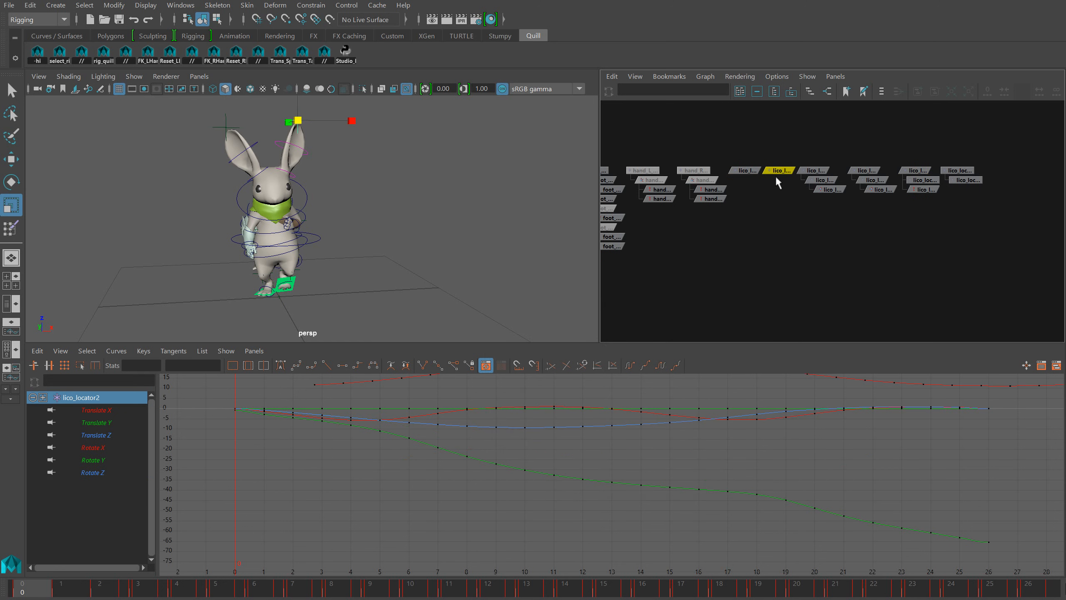
left_click(948, 171, "shift")
left_click(311, 5)
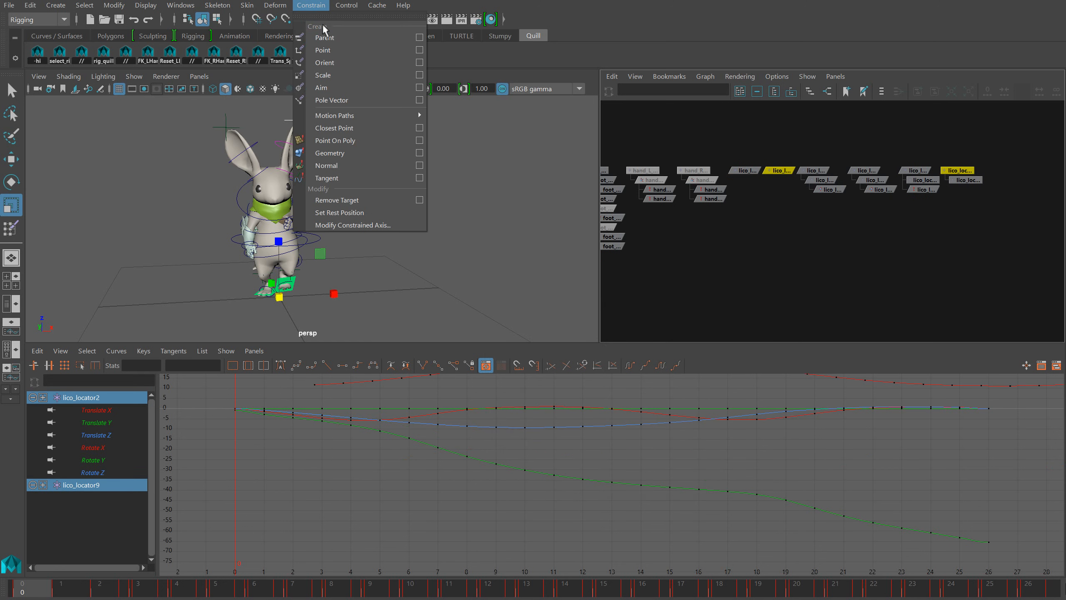
left_click(339, 51)
left_click(860, 232)
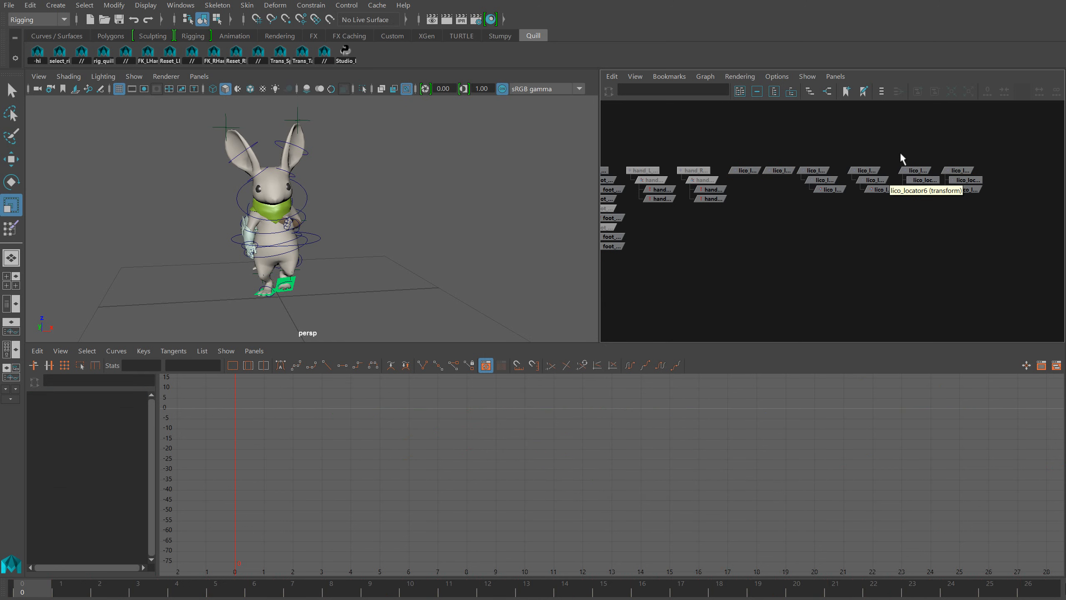
Bake the translation of lico_locator7 and lico_locator9 into keys and delete their point constraints
left_click_drag(974, 178, 976, 180)
key("alt+v")
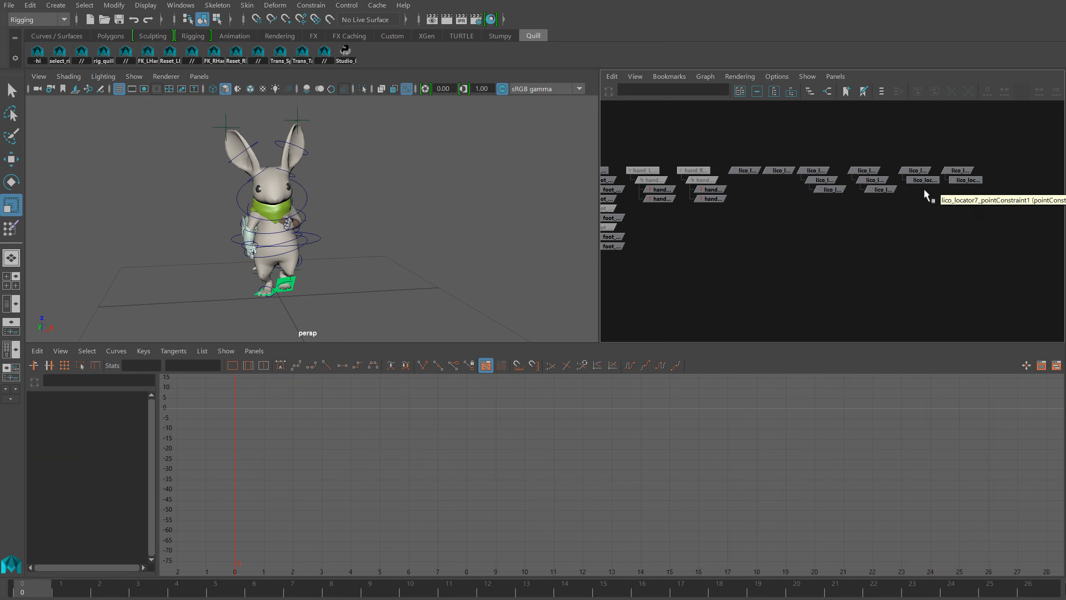
left_click(915, 170)
left_click(959, 170, "shift")
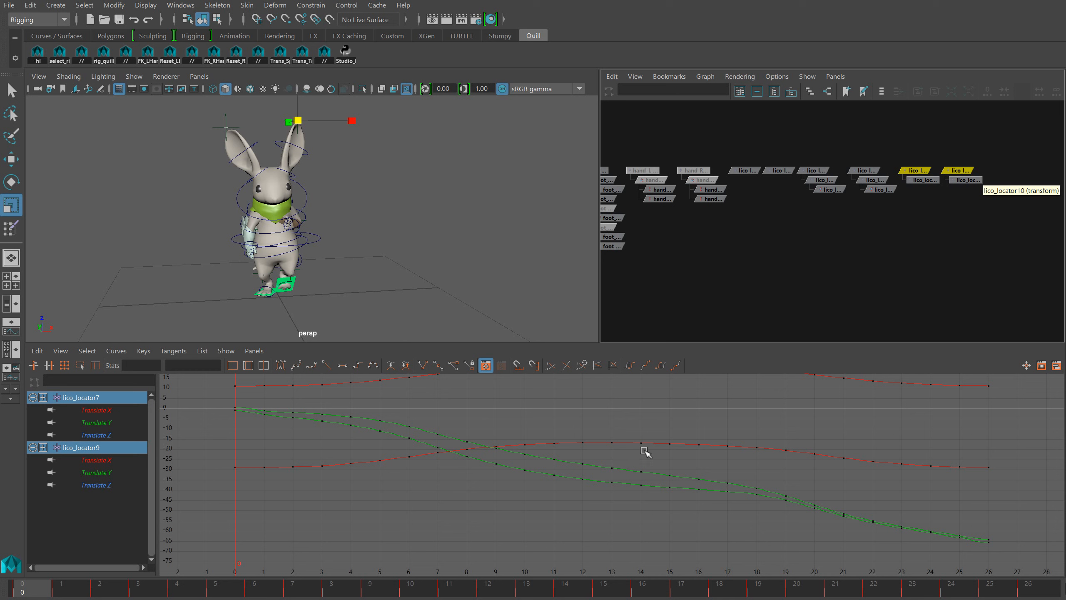
Reduce the Translate Y curves of lico_locator7 and lico_locator9 to keys at frames 0 and 26 with linear tangents
left_click_drag(778, 182, 778, 182, "shift")
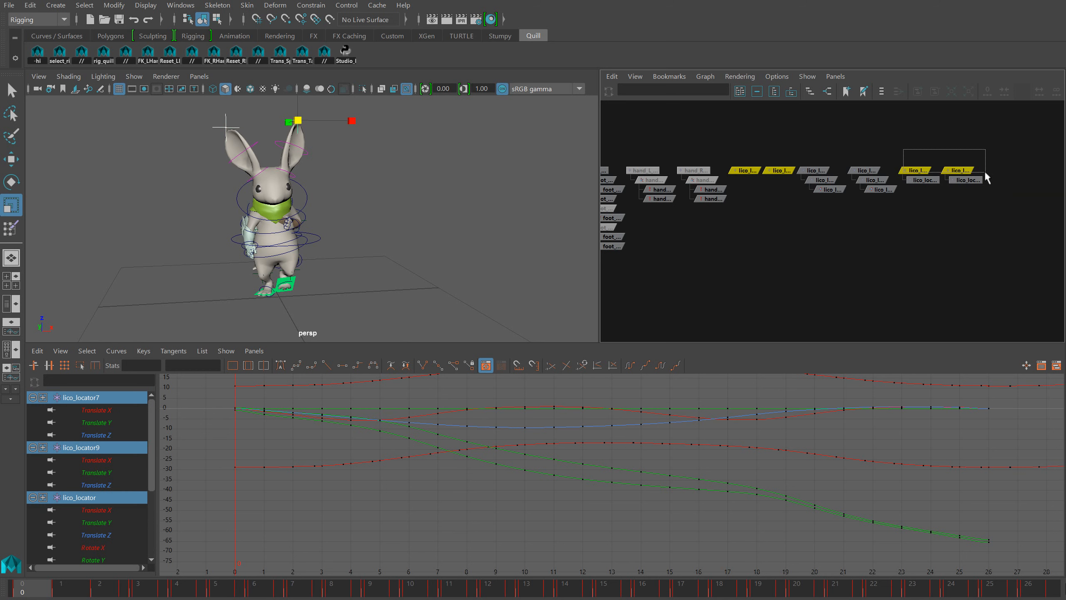
left_click_drag(987, 177, 987, 178)
left_click_drag(532, 450, 534, 491)
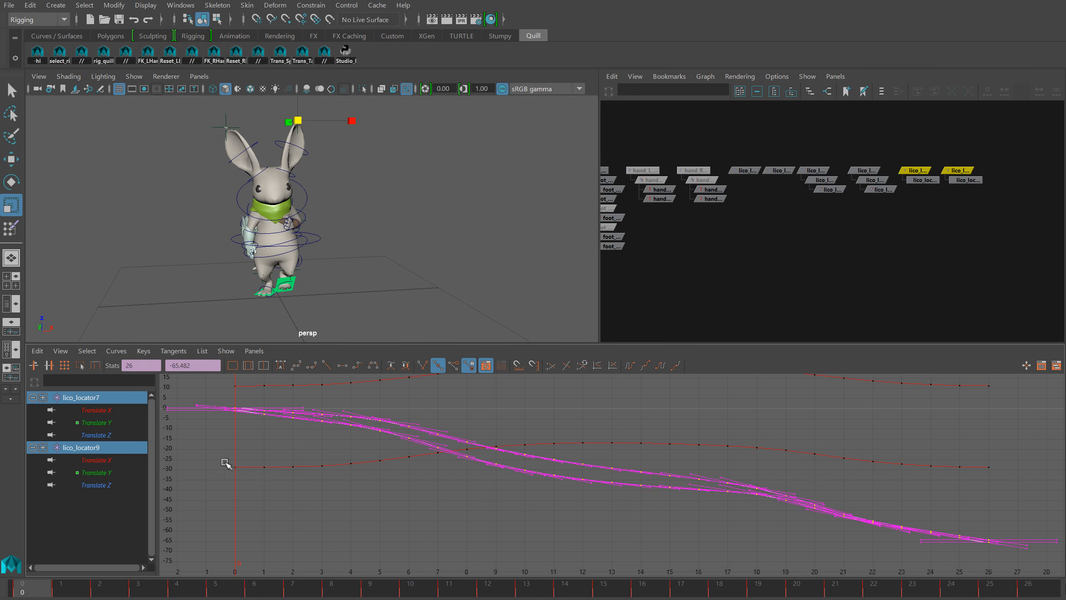
left_click(113, 421)
left_click(118, 472, "ctrl")
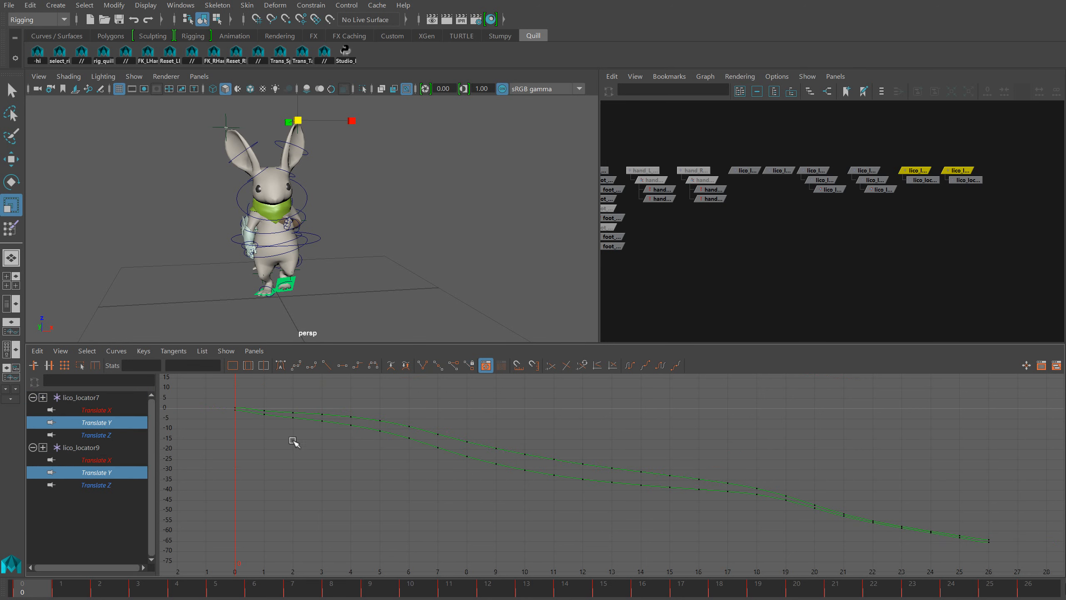
left_click_drag(972, 562, 973, 563)
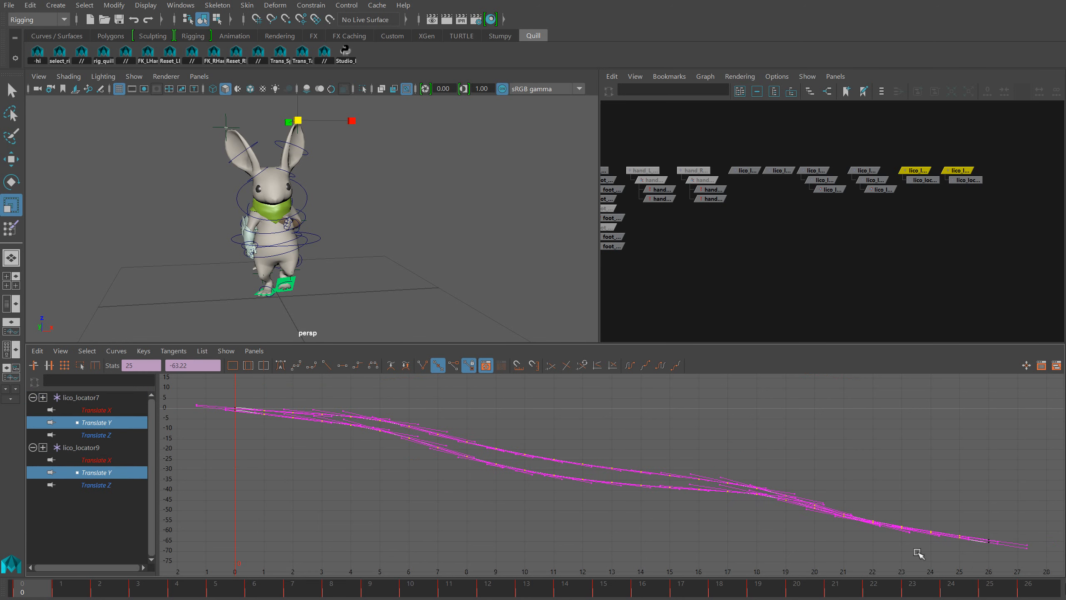
key("Delete")
left_click(304, 404)
left_click(326, 364)
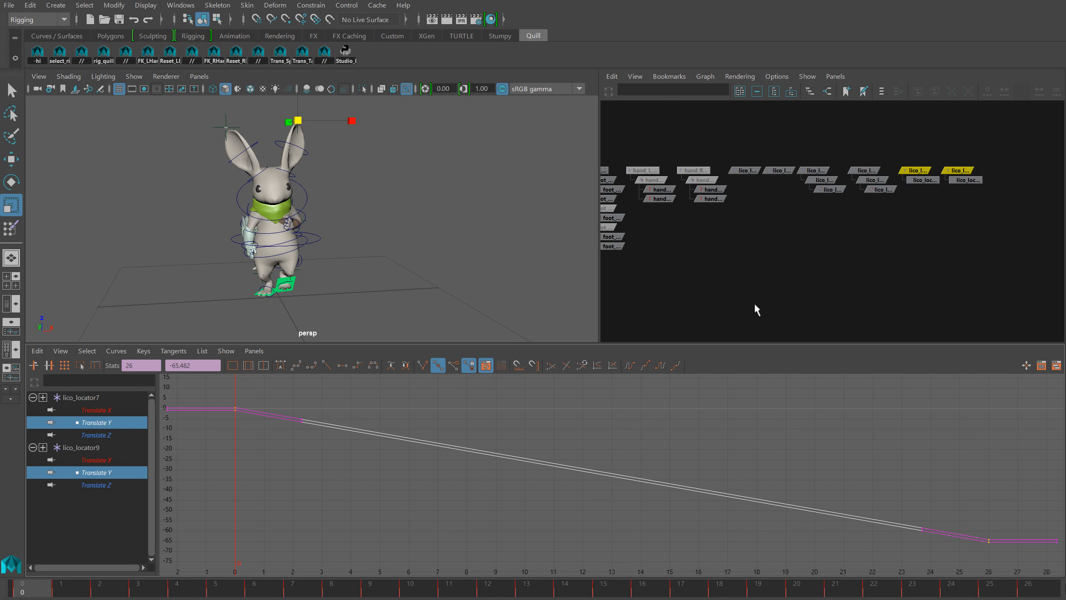
left_click(884, 251)
Point-constrain the child locator lico_locator8 to lico_locator
left_click(742, 171)
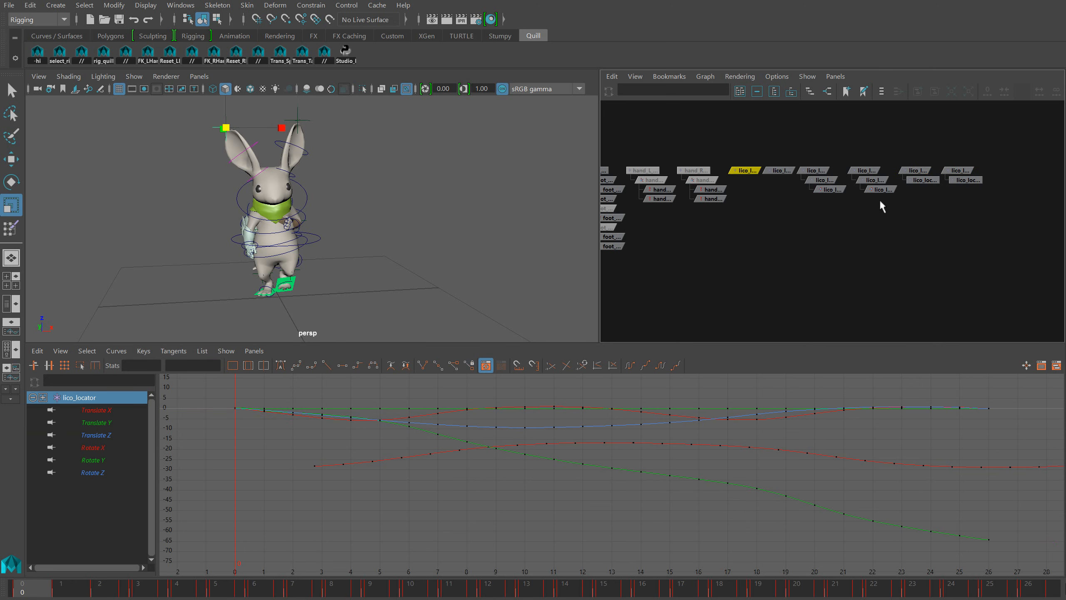
left_click(924, 180, "shift")
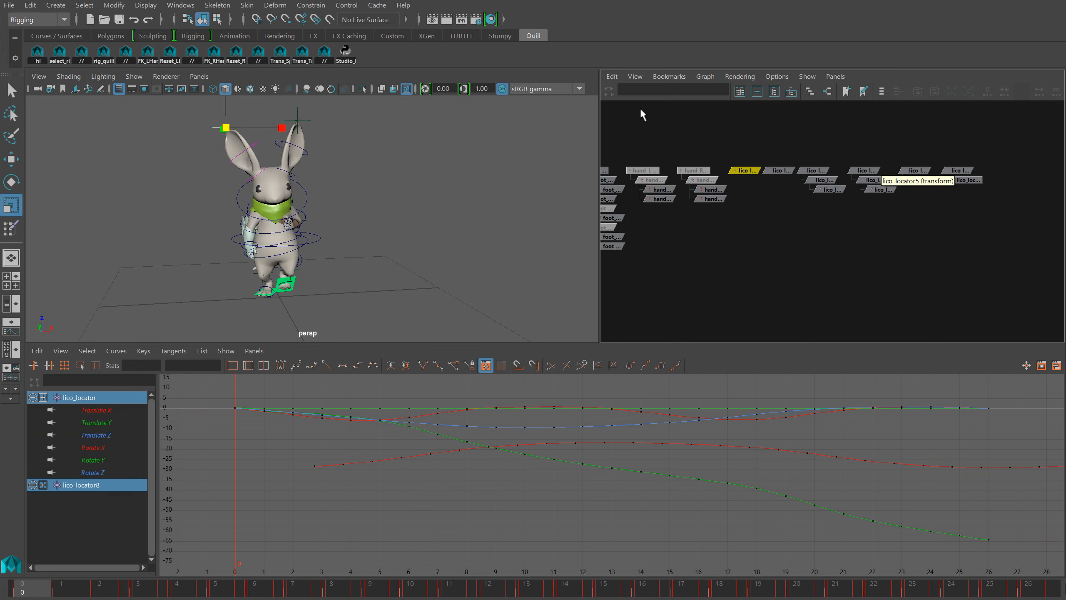
left_click(311, 5)
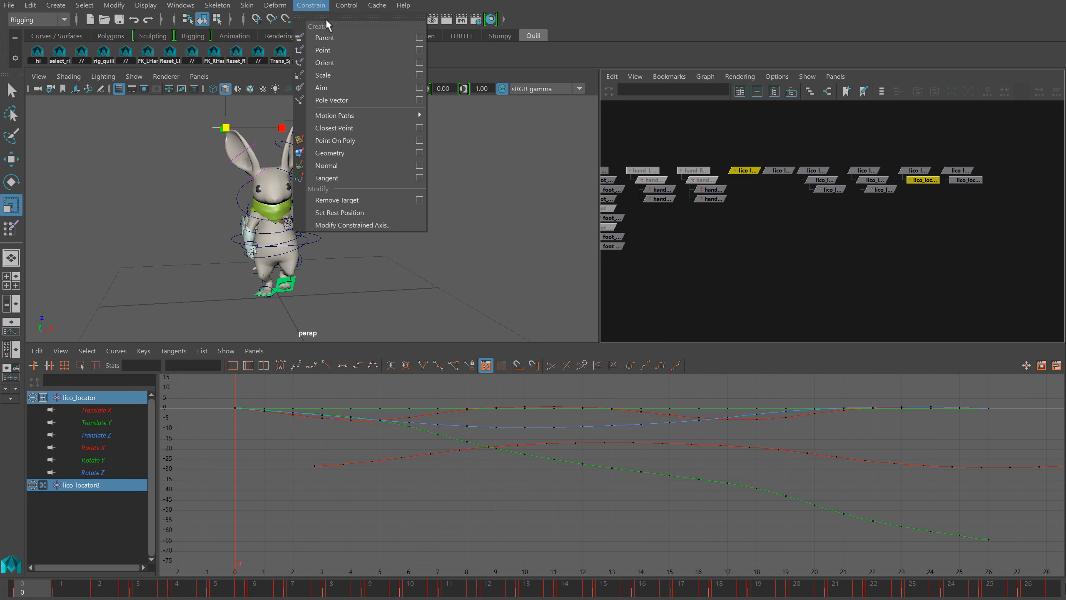
left_click(335, 51)
Point-constrain the child locator lico_locator10 to lico_locator2
left_click(781, 170)
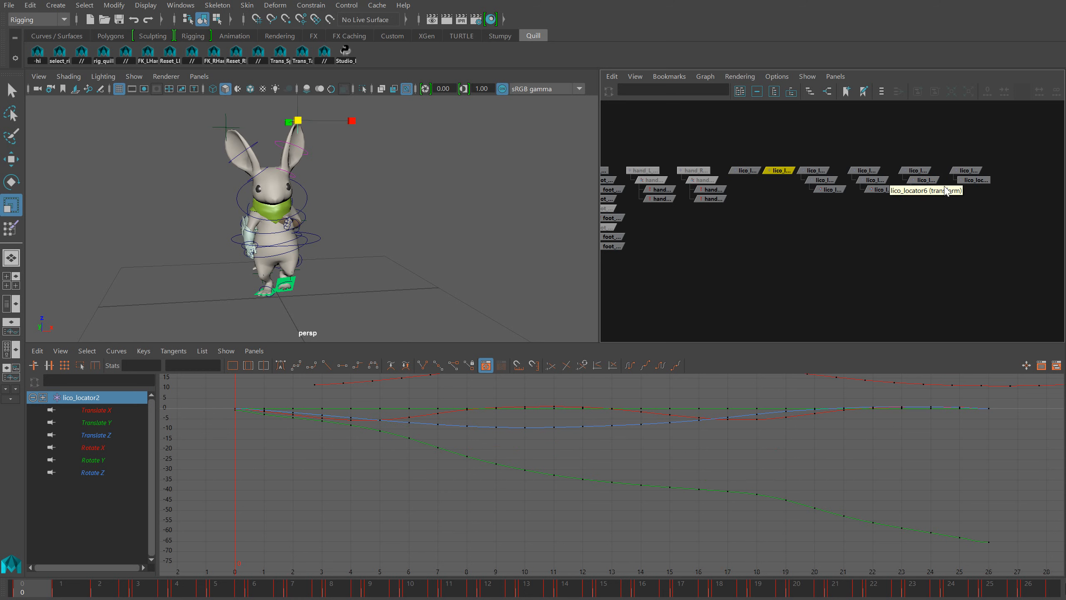
left_click(332, 5)
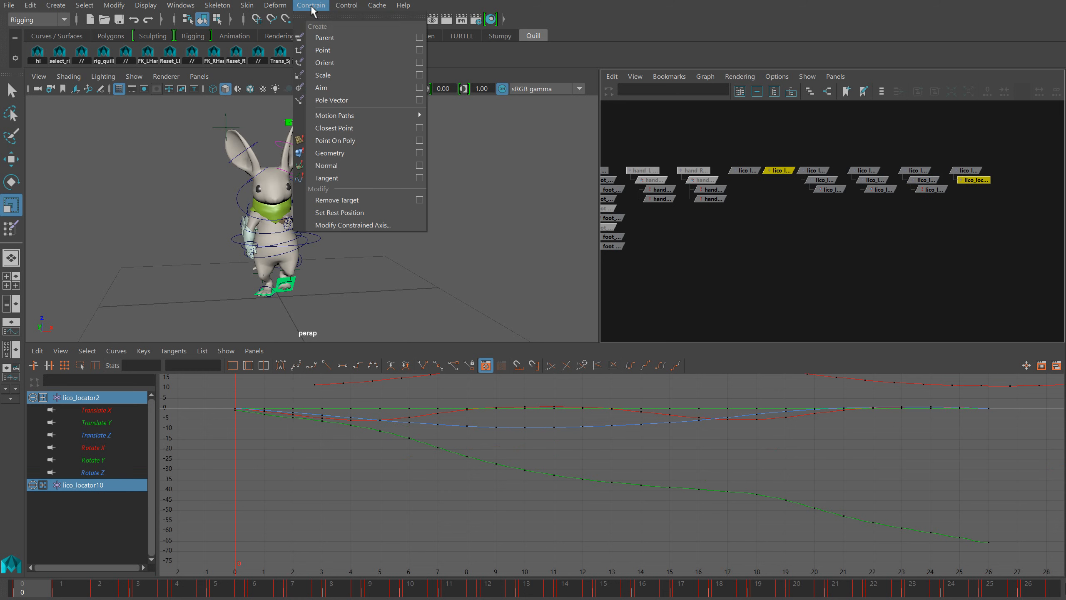
left_click(335, 50)
left_click(939, 243)
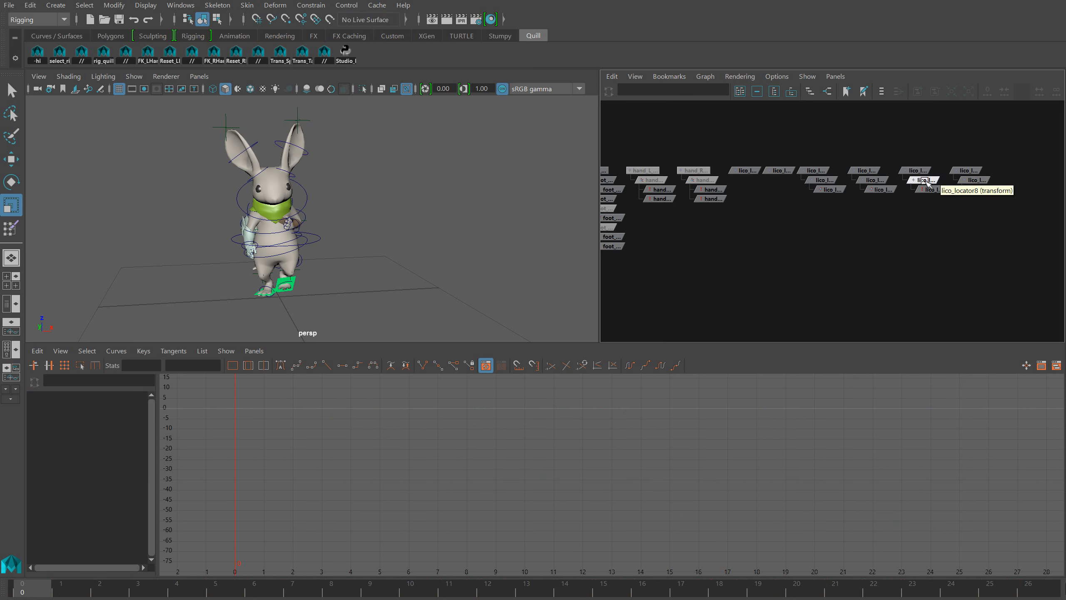
Bake lico_locator8 and lico_locator10, removing their point constraints and keeping only the Translate Y curves
left_click(927, 181)
left_click(966, 184, "shift")
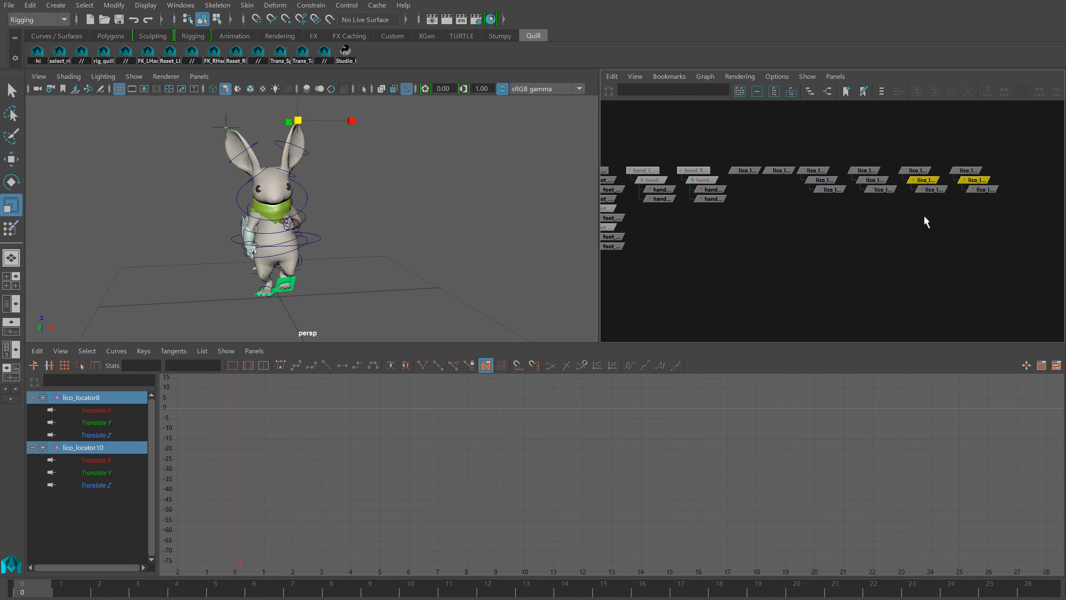
left_click_drag(988, 212, 926, 181)
key("Delete")
Scale up the values of all Translate Y keys on lico_locator8 and lico_locator10 about 1.5 times
left_click_drag(605, 390, 593, 437)
key("f")
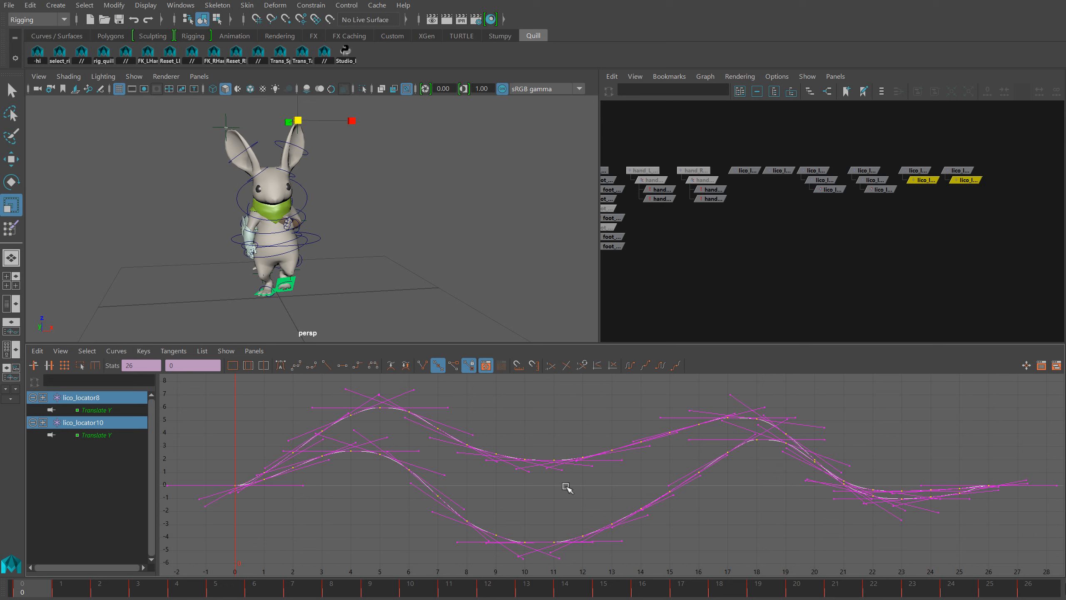
middle_click_drag(565, 486, 565, 476)
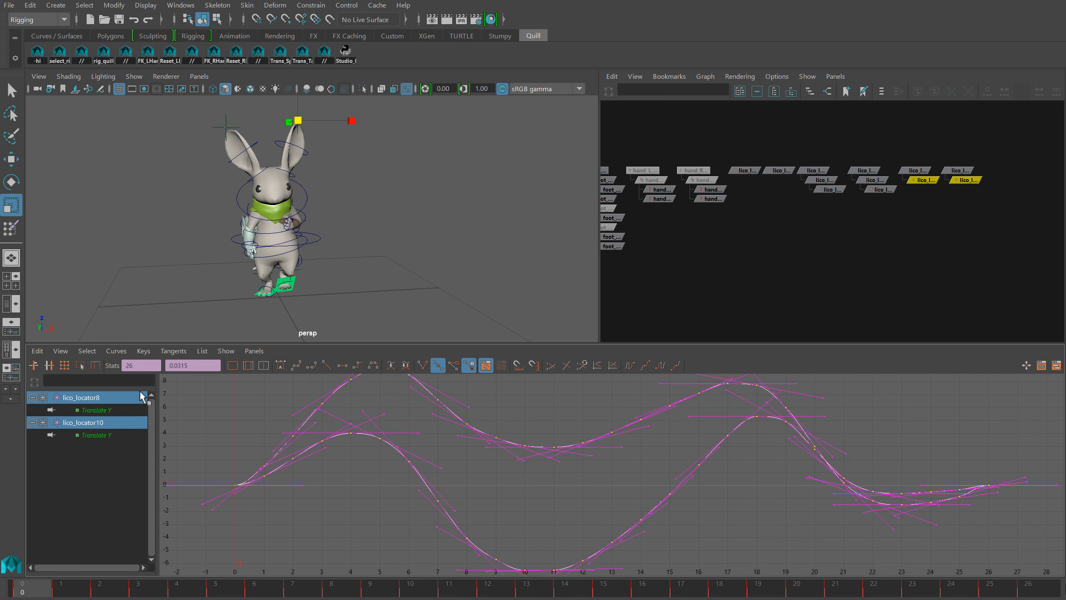
Set both Translate Y curves to cycle, shift all their keys about 1.9 frames later, and review the playback from the rabbit's side
left_click(110, 353)
mouse_move(125, 375)
left_click(259, 383)
key("w")
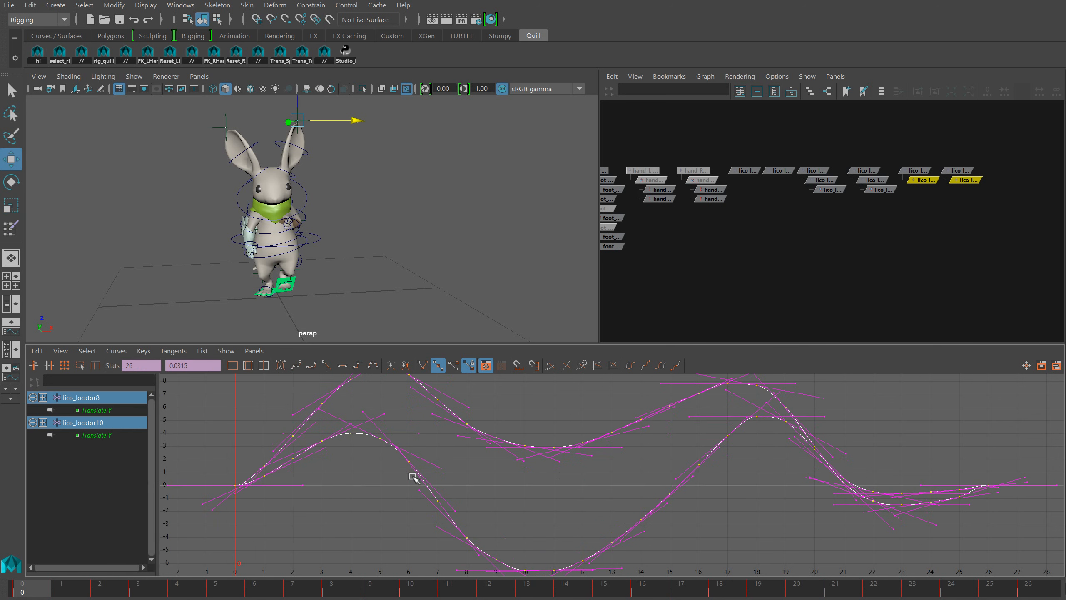
middle_click_drag(415, 477, 468, 473, "shift")
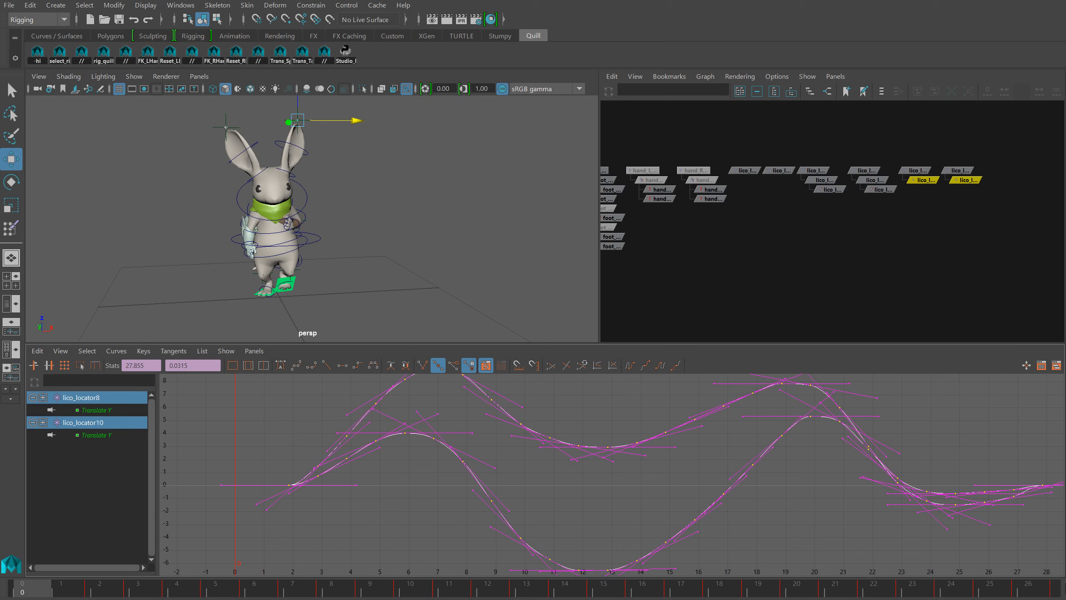
key("alt+v")
left_click_drag(370, 256, 475, 231, "alt")
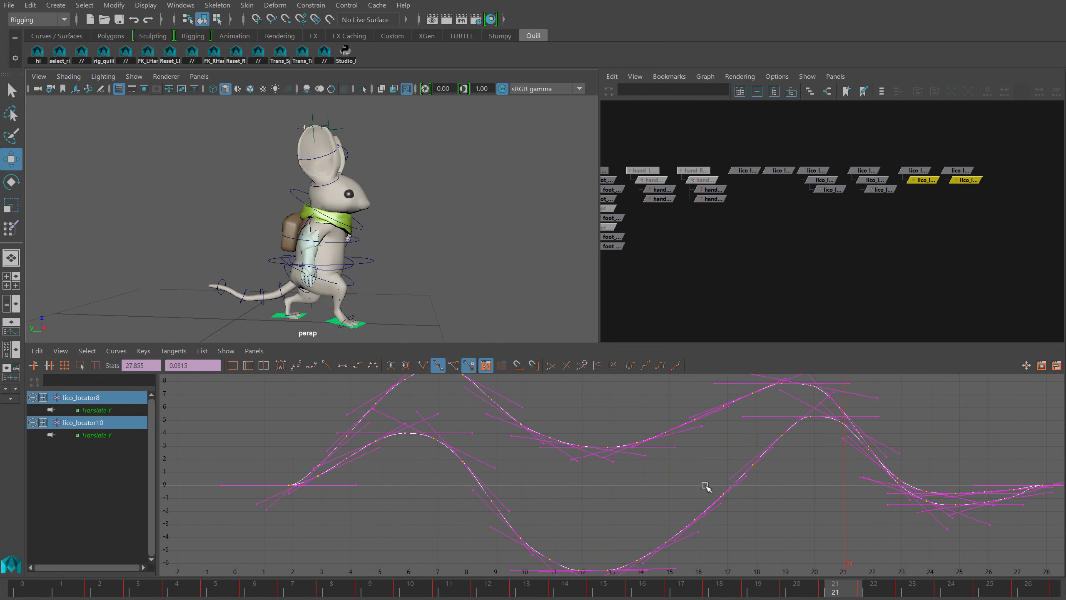
Try scaling both Translate Y curves up further and shifting all their keys about 2.3 frames later
key("r")
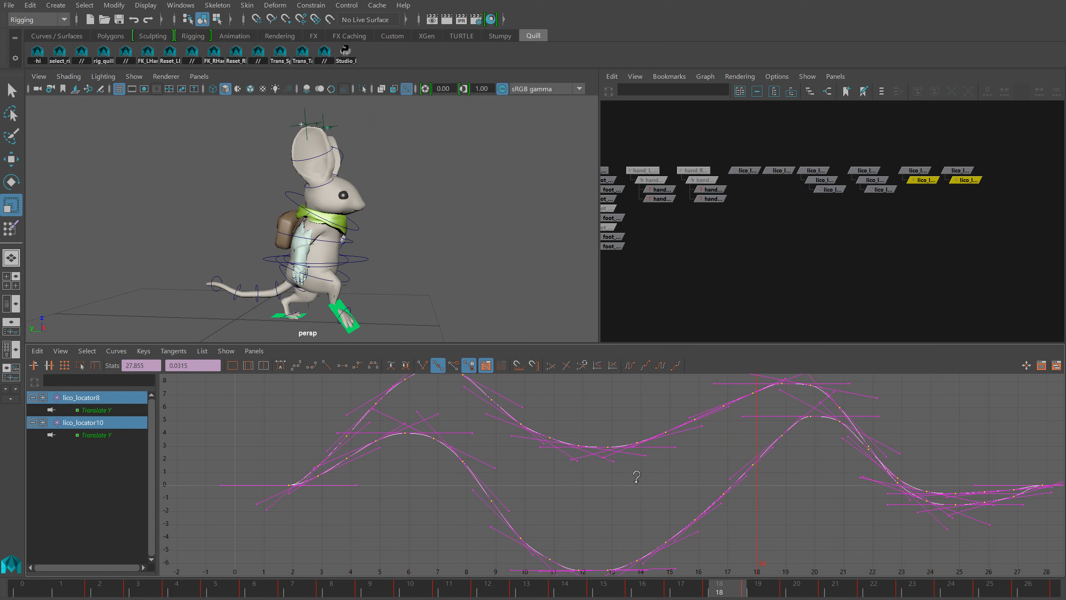
key("w")
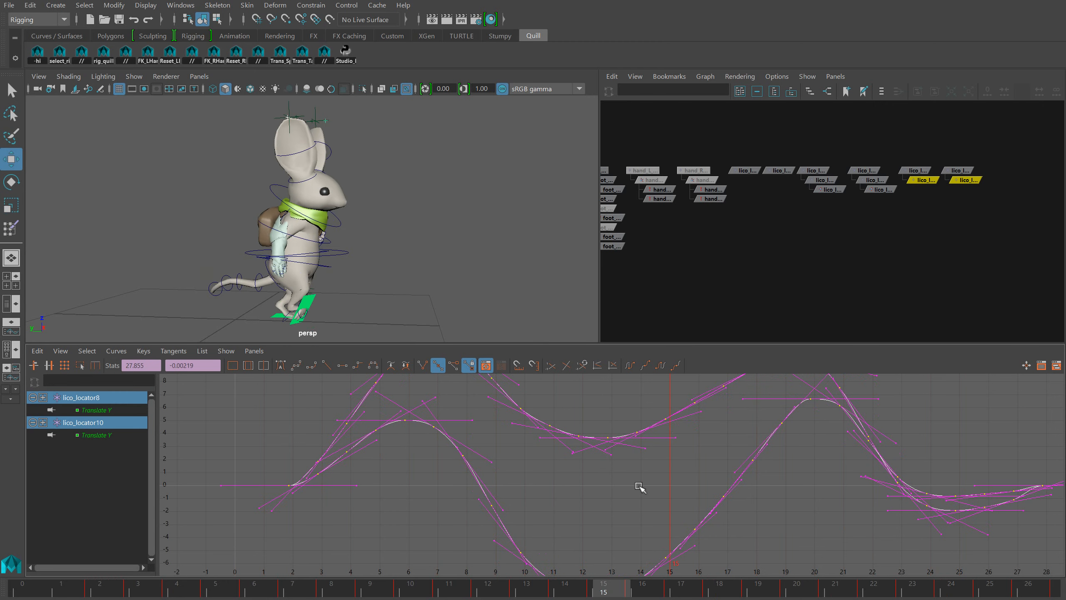
middle_click_drag(639, 487, 710, 491, "shift")
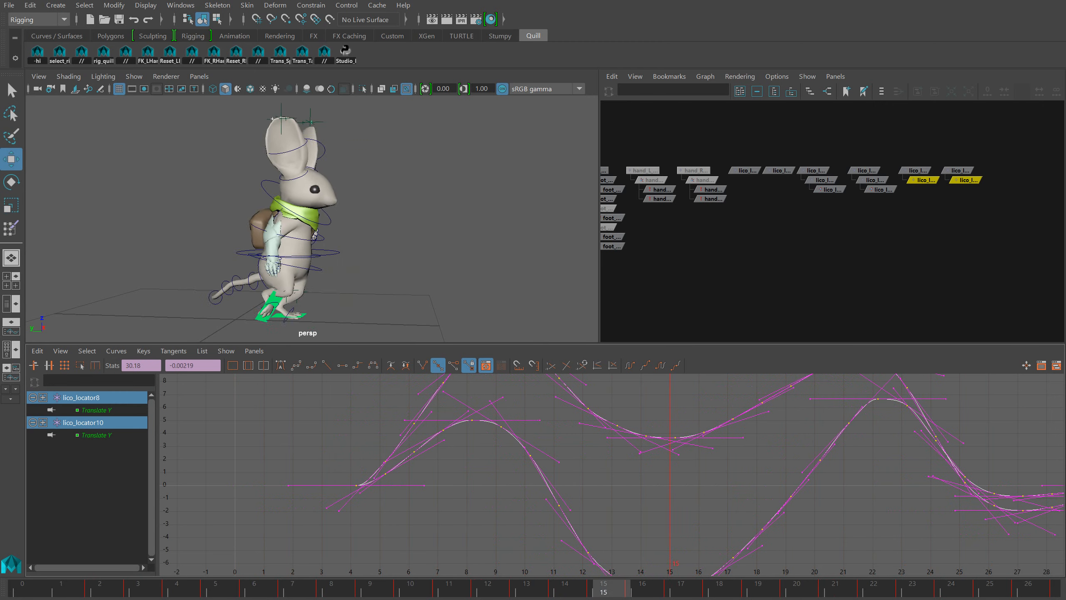
Undo the scaling and time shifts of the Translate Y curves on lico_locator8 and lico_locator10
key("ctrl+z")
key("ctrl+z")
key("ctrl+z")
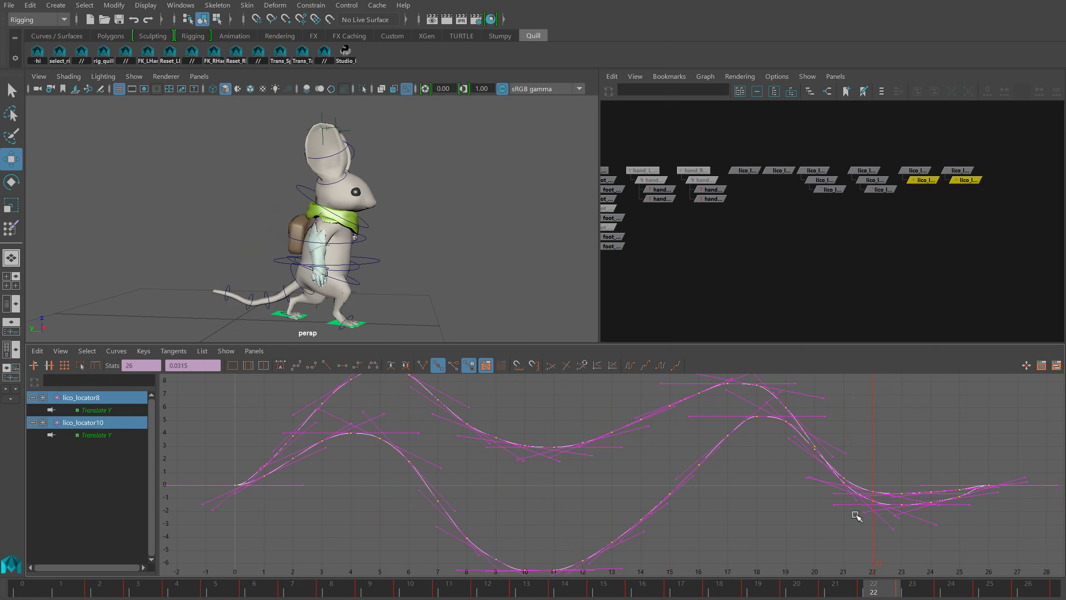
key("ctrl+z")
key("ctrl+z")
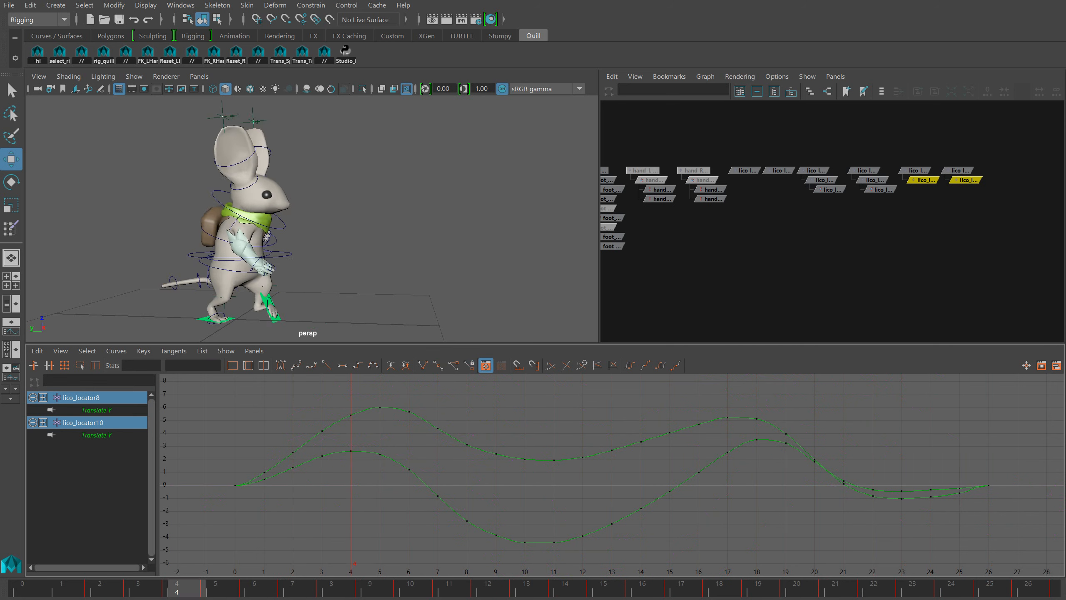
Point-constrain lico_locator to the child locator lico_locator8
left_click(863, 253)
left_click(920, 181)
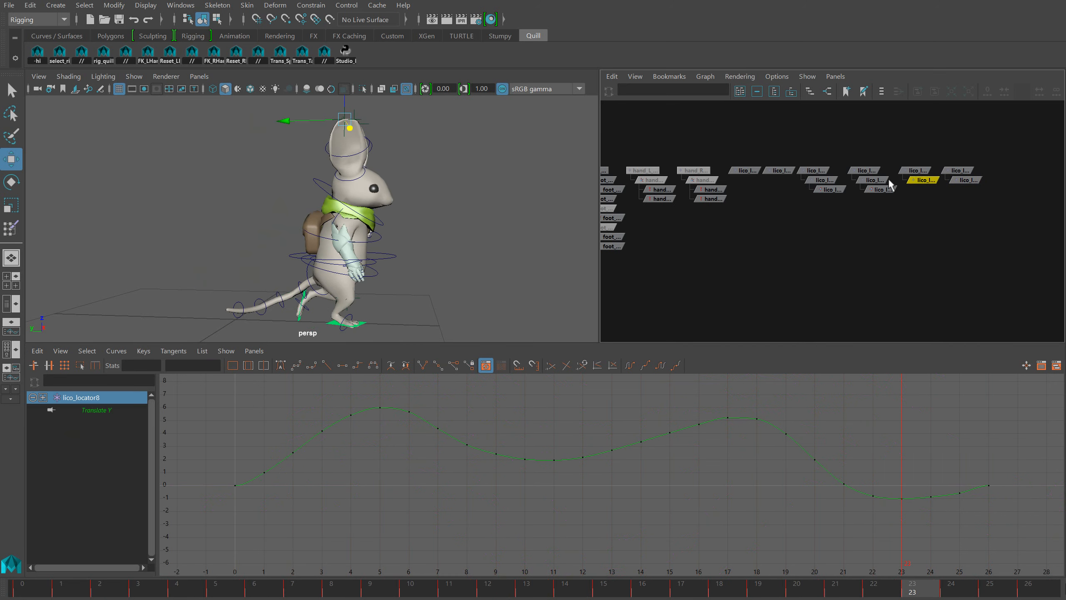
left_click(744, 170, "shift")
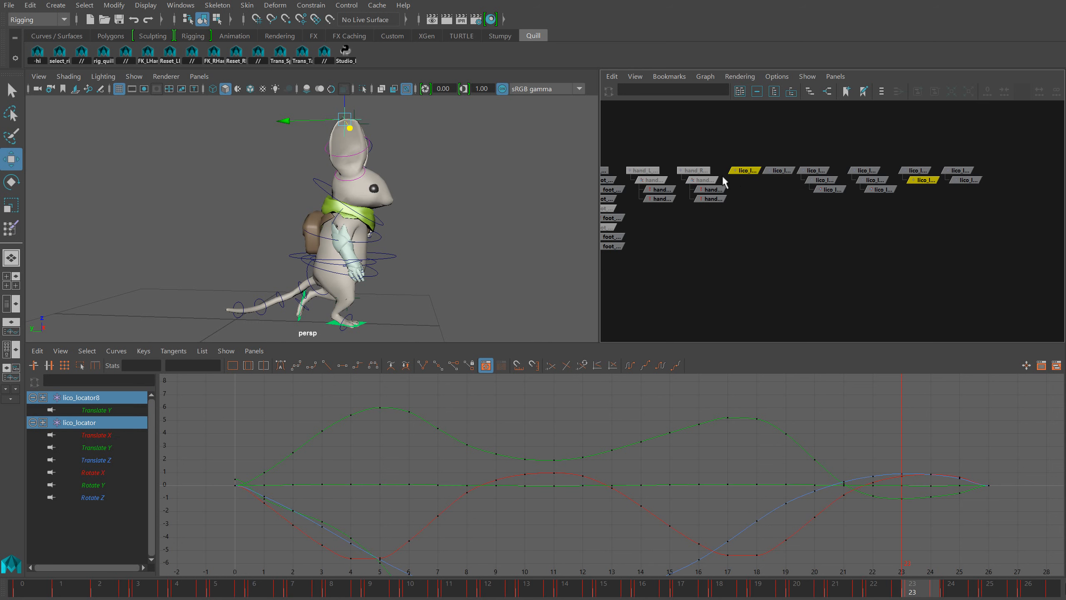
left_click(311, 5)
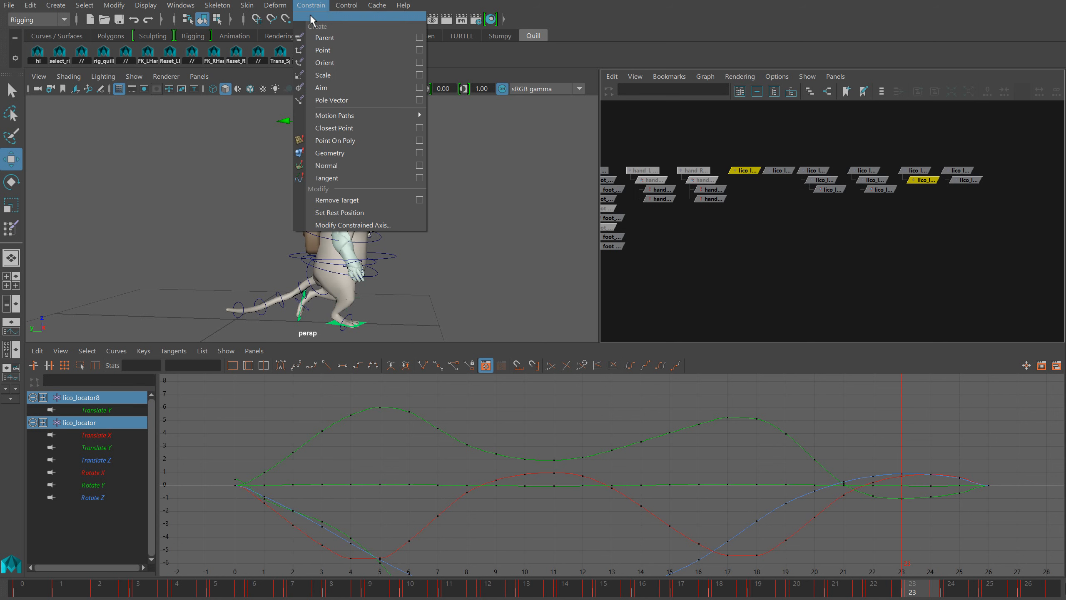
left_click(324, 50)
Point-constrain lico_locator2 to the child locator lico_locator10
left_click(973, 180)
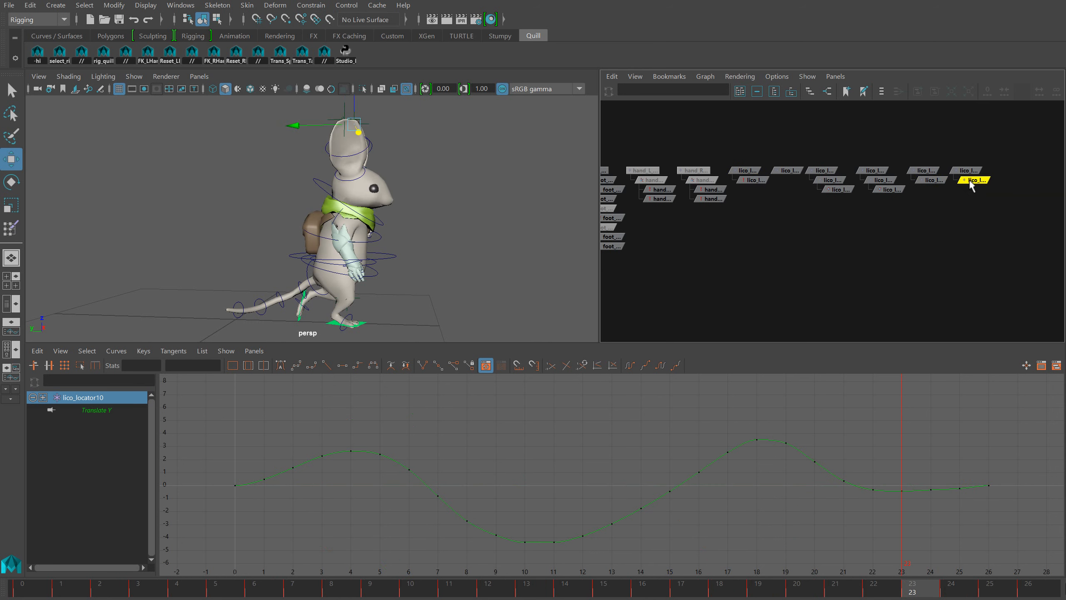
left_click(777, 171, "shift")
left_click(311, 5)
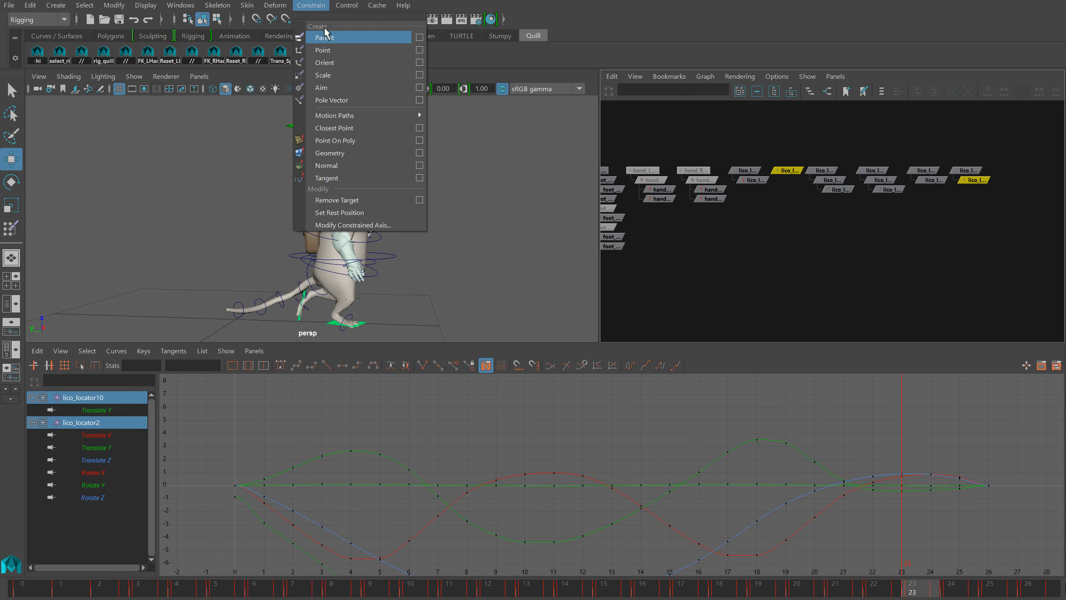
left_click(332, 50)
Scale up all Translate Y keys on lico_locator8 and lico_locator10 about 1.5 times, shift them about 2.4 frames later, and play the result
left_click_drag(990, 207, 930, 179)
left_click_drag(461, 418, 458, 527)
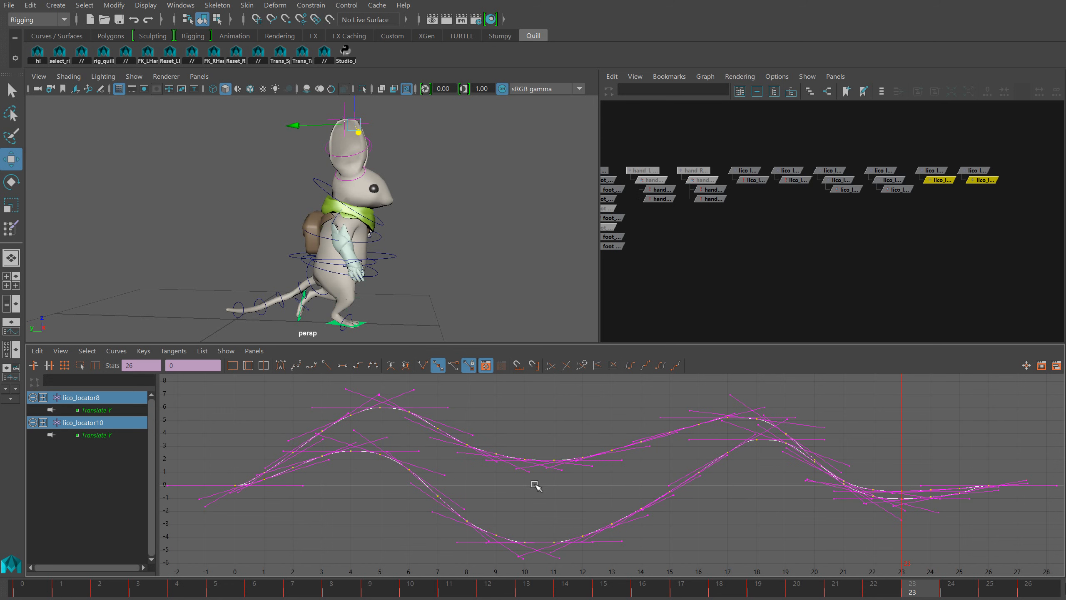
key("r")
middle_click_drag(535, 477, 605, 483)
key("w")
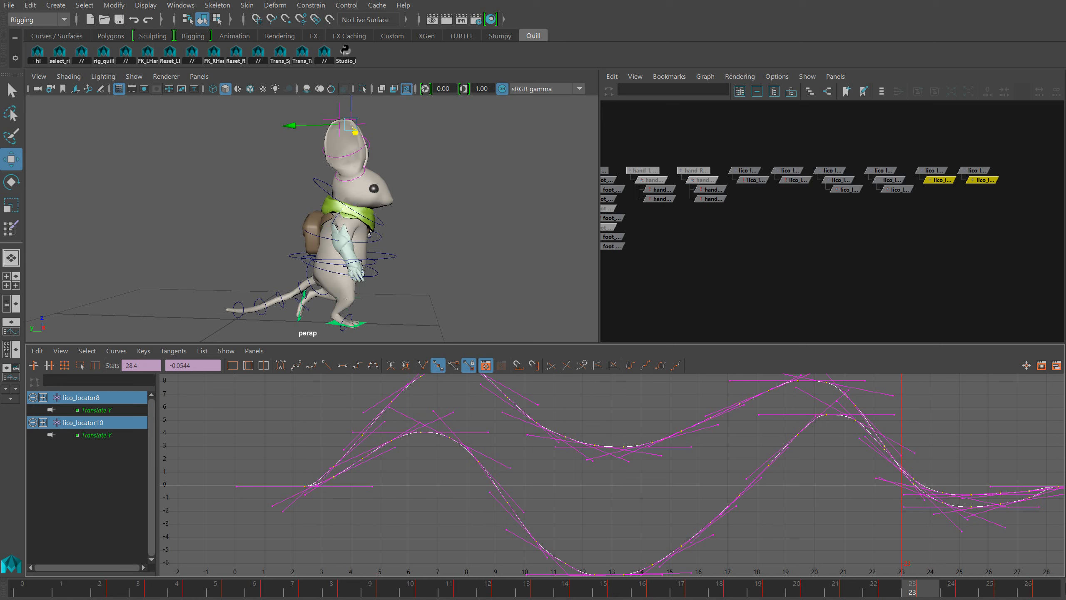
key("alt+v")
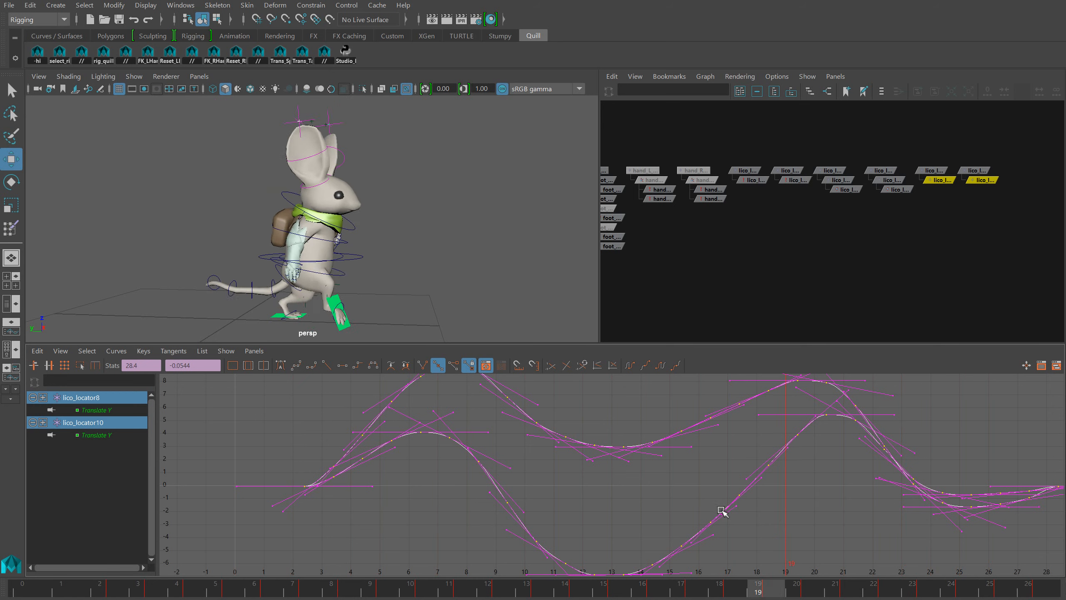
Reduce both curves slightly, move their keys about 0.8 frames earlier, raise their values about 1.8, and review the playback from the front
key("r")
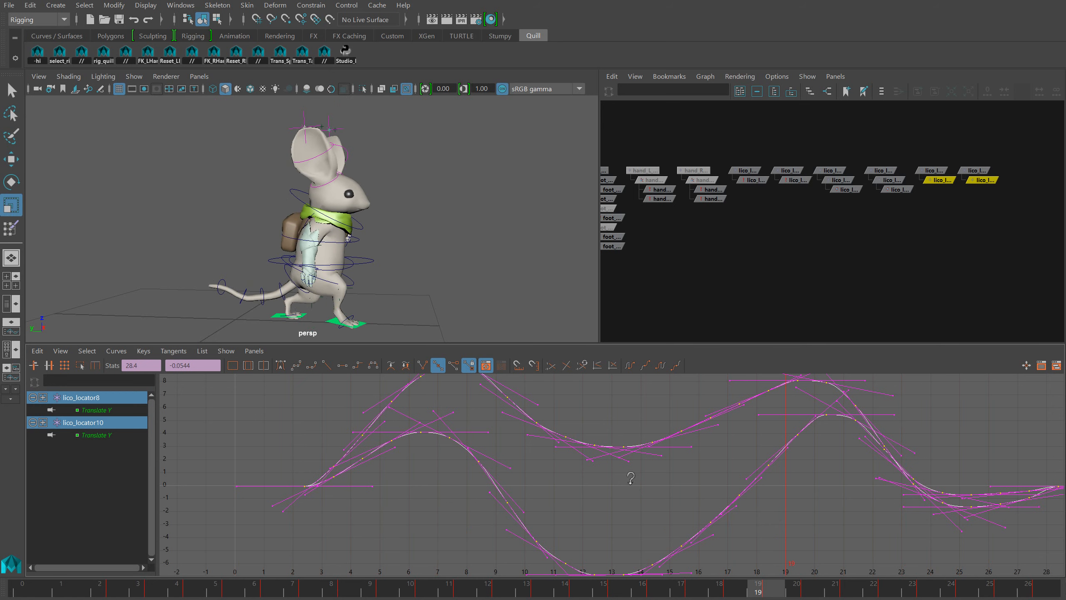
key("w")
middle_click_drag(619, 488, 612, 489, "shift")
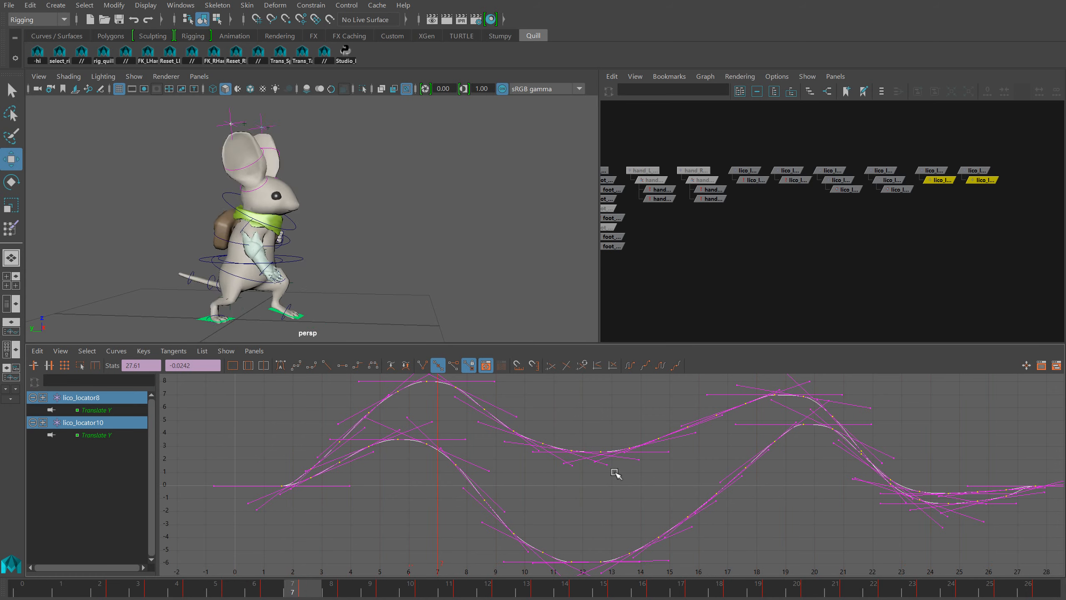
mouse_move(649, 479)
middle_mouse_down("shift")
mouse_move(638, 417)
mouse_move(648, 510)
mouse_move(638, 445)
mouse_move(642, 465)
middle_mouse_up("shift")
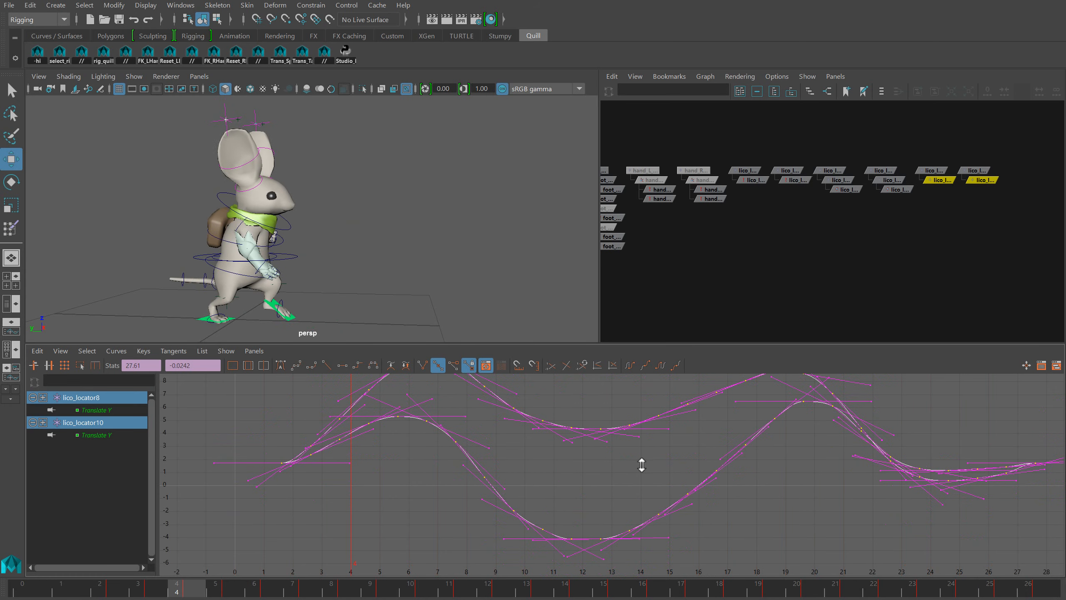
left_click_drag(497, 318, 435, 296, "alt")
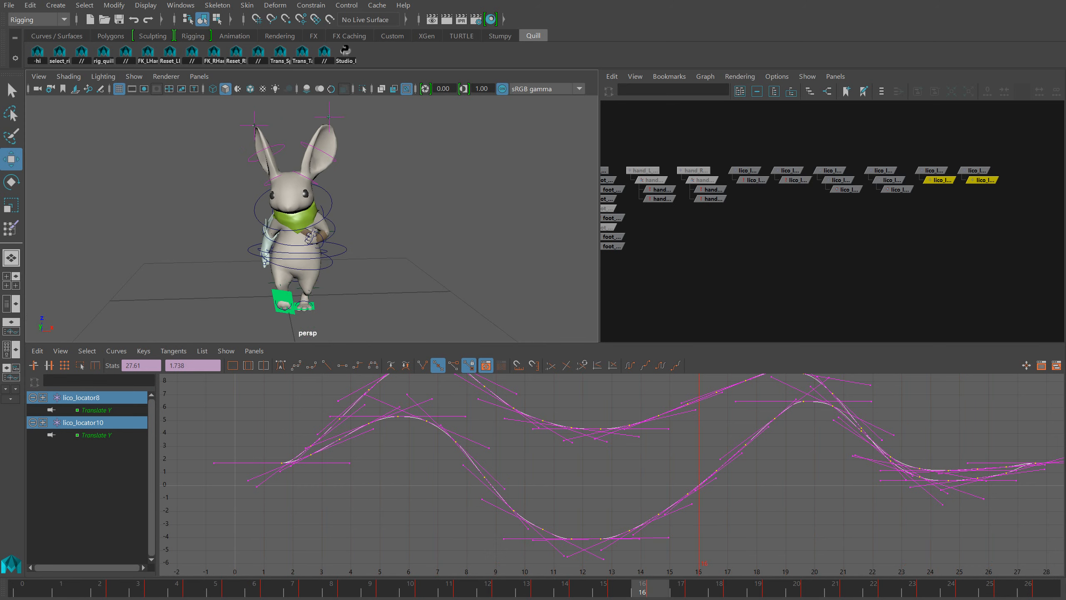
key("alt+v")
Bake the animation onto Ear_L_1 and Ear_R_1, and delete all the lico locators
left_click(304, 172)
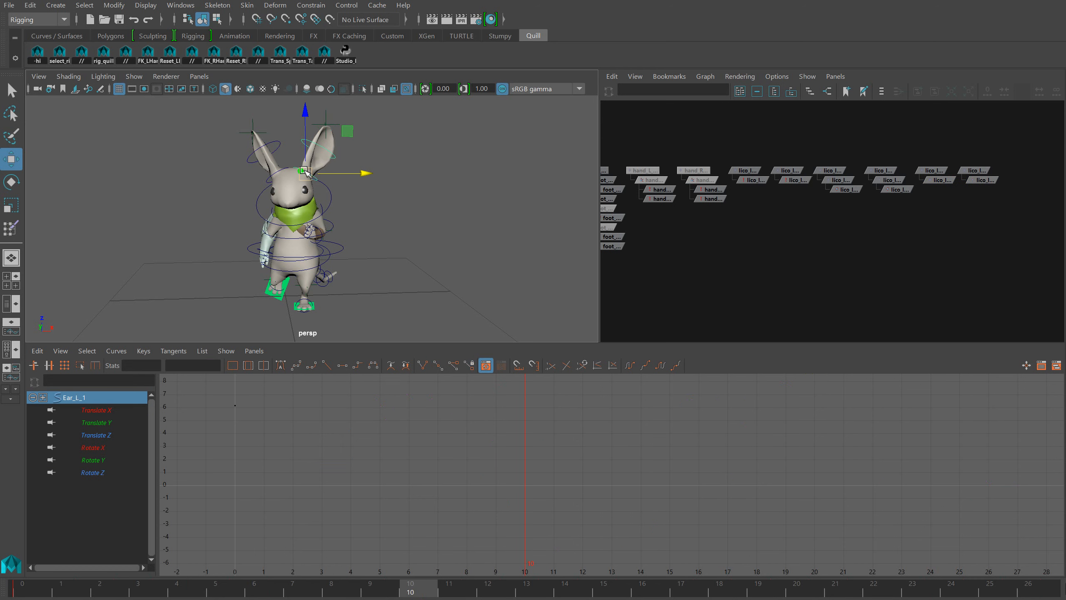
left_click(274, 173, "shift")
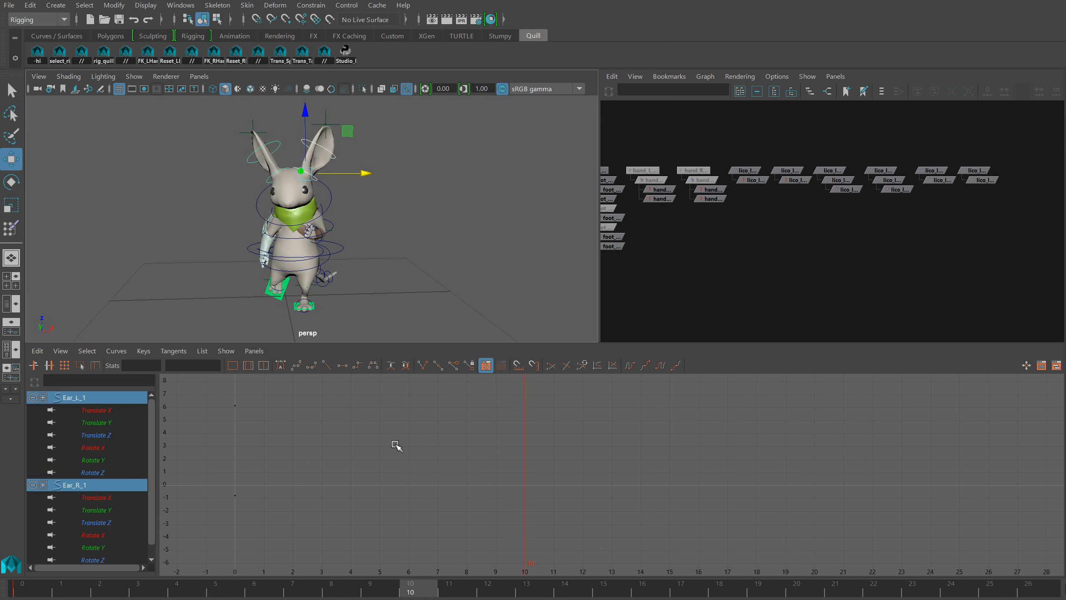
left_click(29, 5)
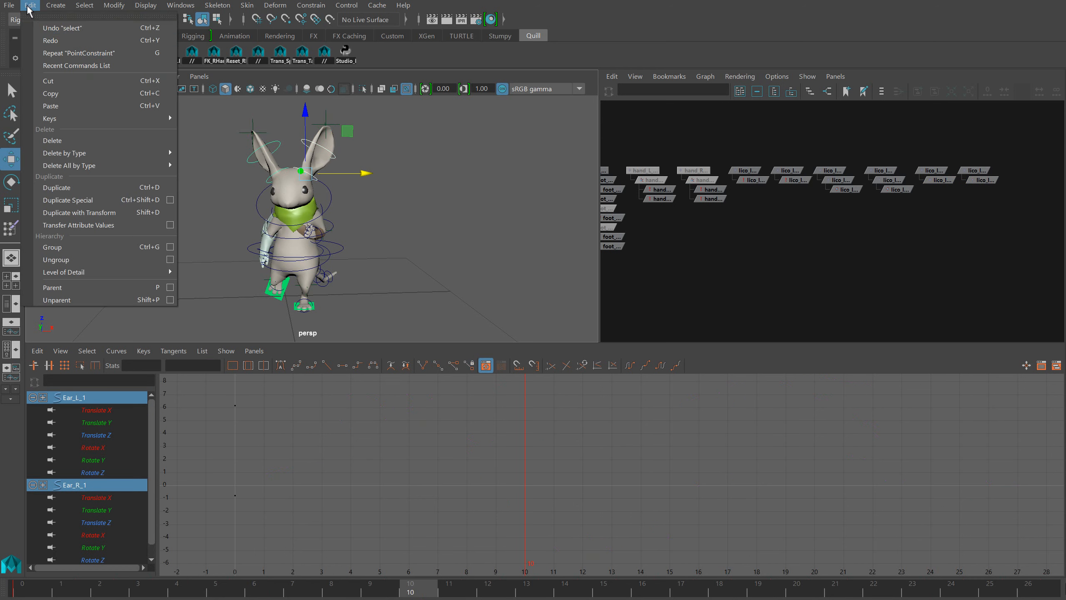
mouse_move(69, 125)
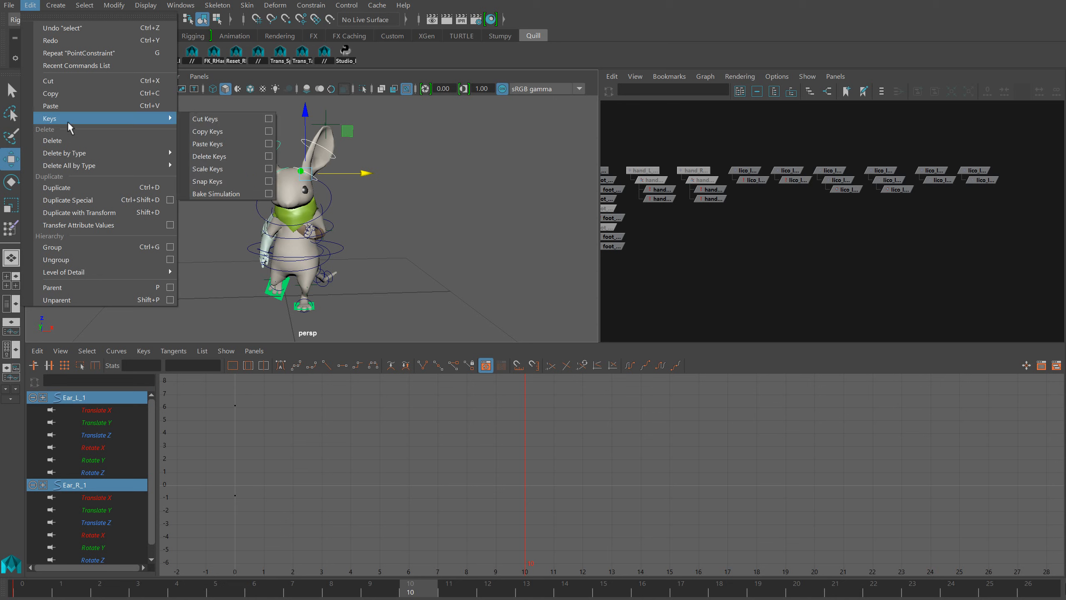
left_click(208, 192)
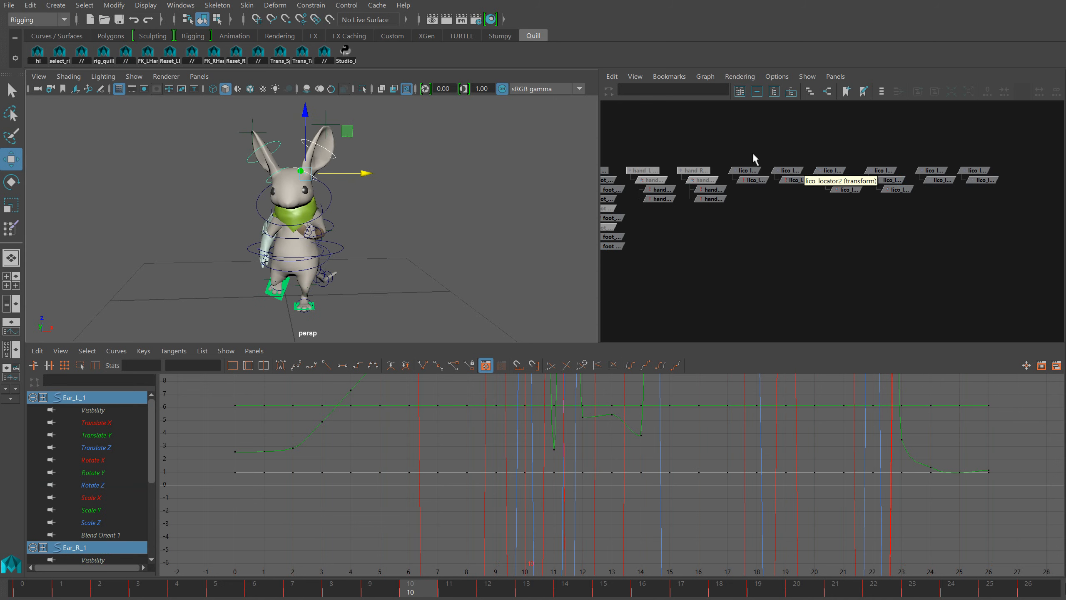
left_click_drag(747, 151, 1010, 242)
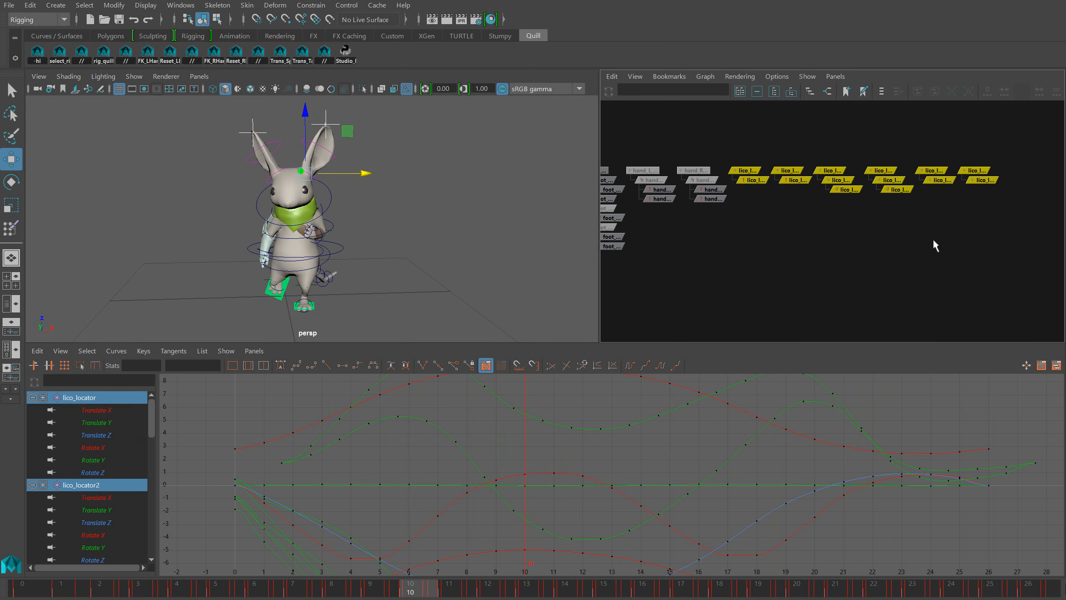
key("Delete")
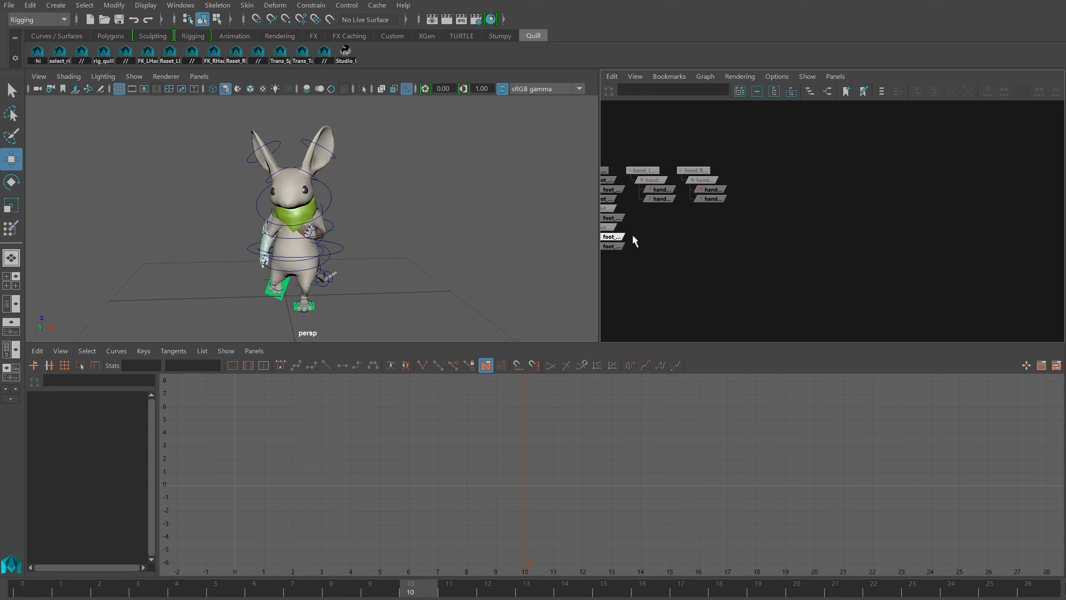
Filter the rotation flips out of the baked Ear_L_1 and Ear_R_1 curves, remove their static channels, and check the motion
left_click(317, 174)
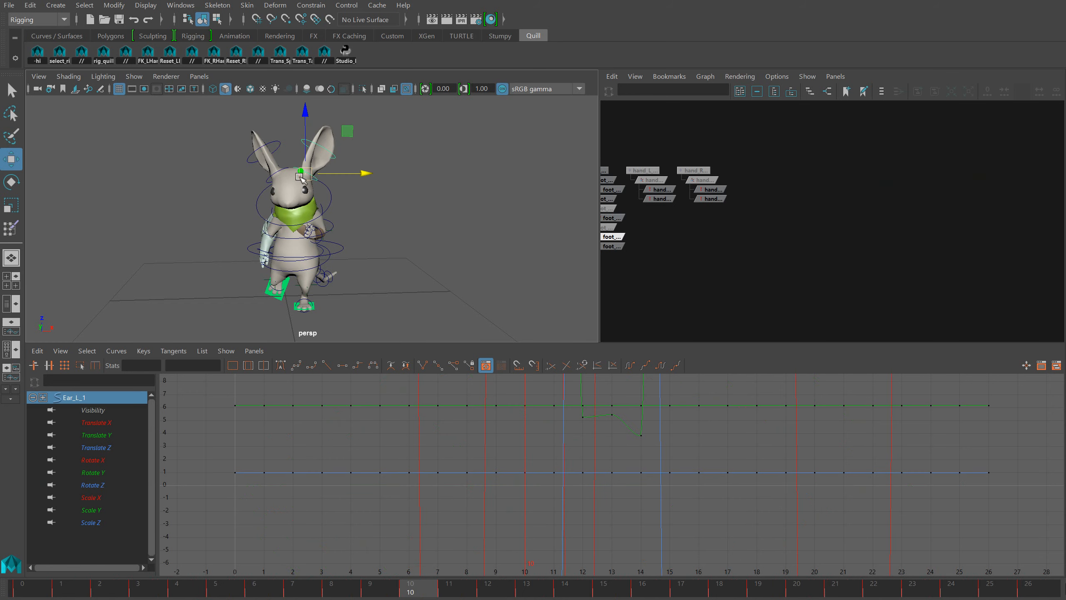
left_click(281, 172, "shift")
key("f")
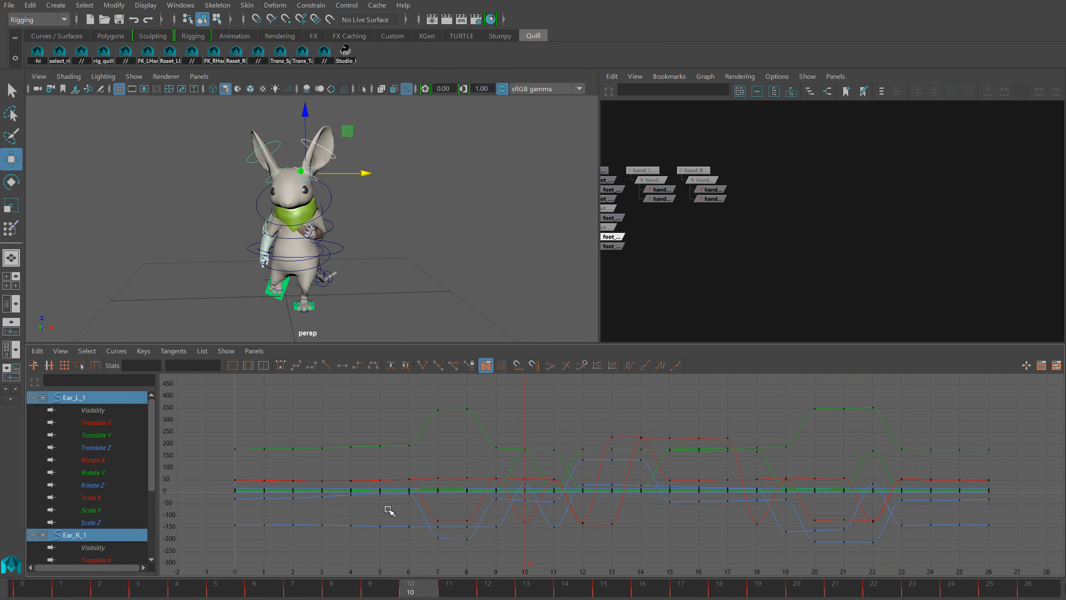
key("g")
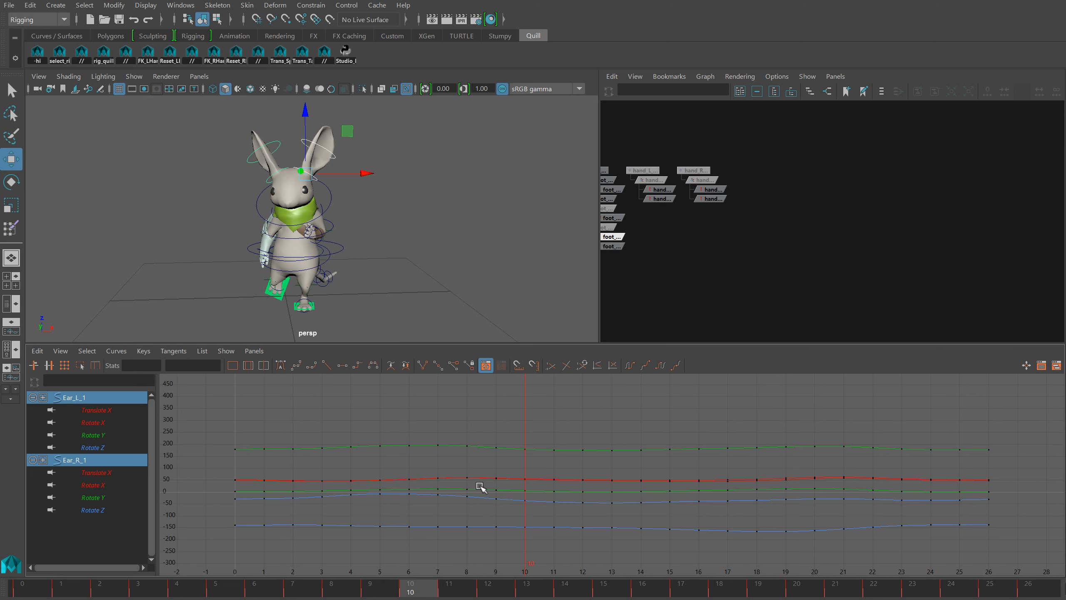
key("f")
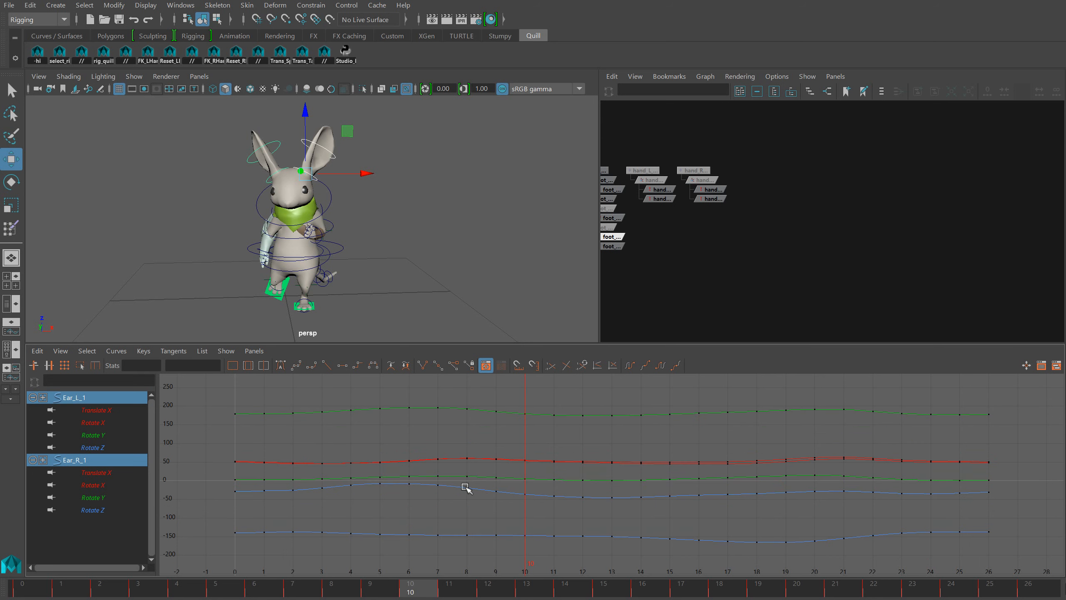
mouse_move(399, 596)
left_mouse_down()
mouse_move(16, 588)
mouse_move(845, 562)
mouse_move(617, 586)
mouse_move(96, 530)
left_mouse_up()
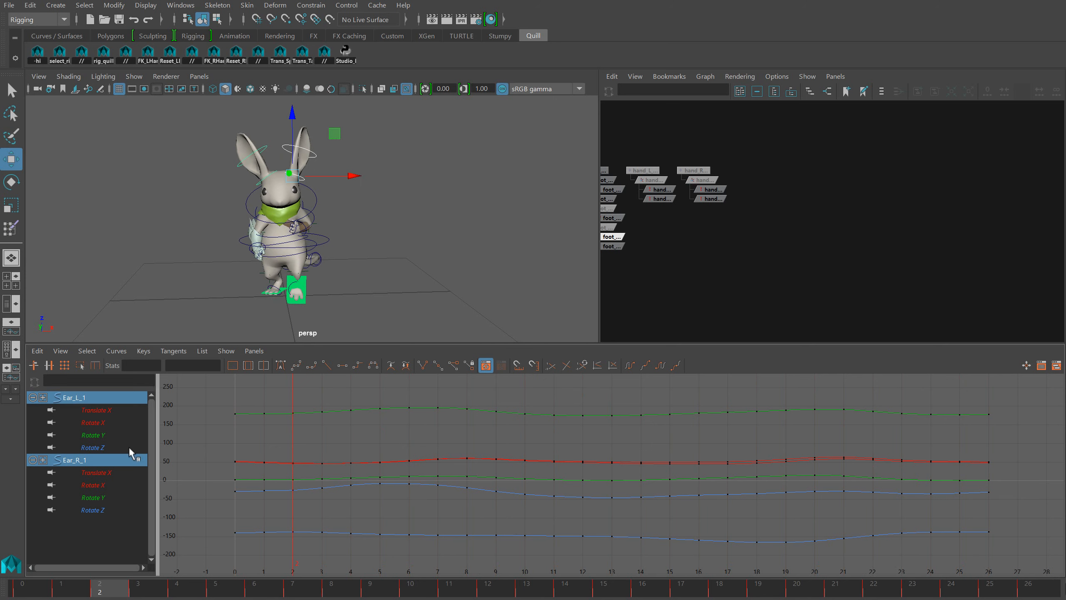
Check the rotation axes of Ear_R_2 and create two new locators for the second ear controls
left_click(263, 147)
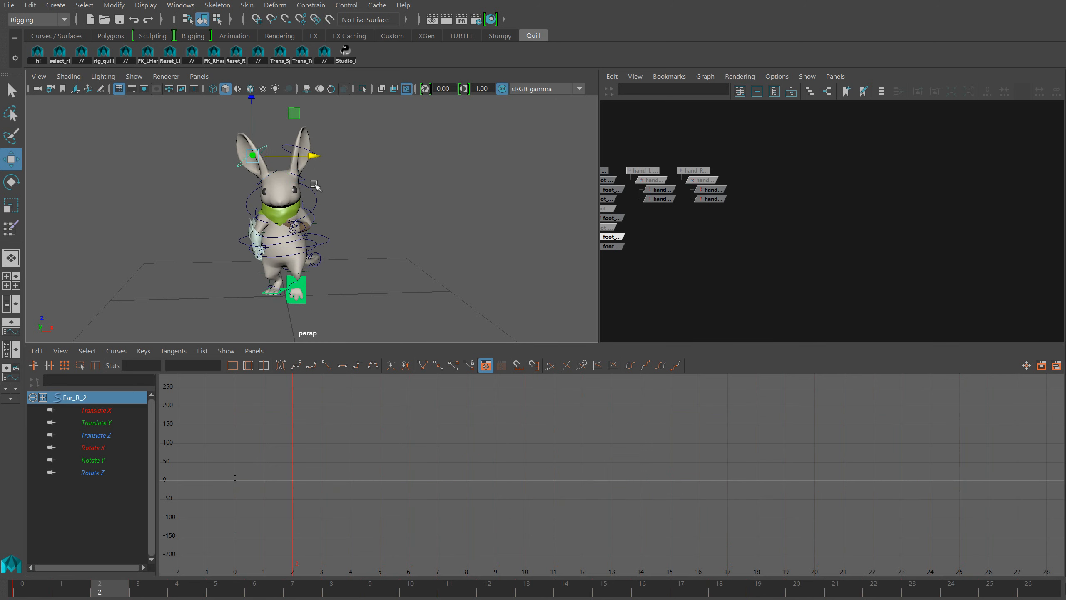
key("e")
left_click_drag(239, 170, 343, 218)
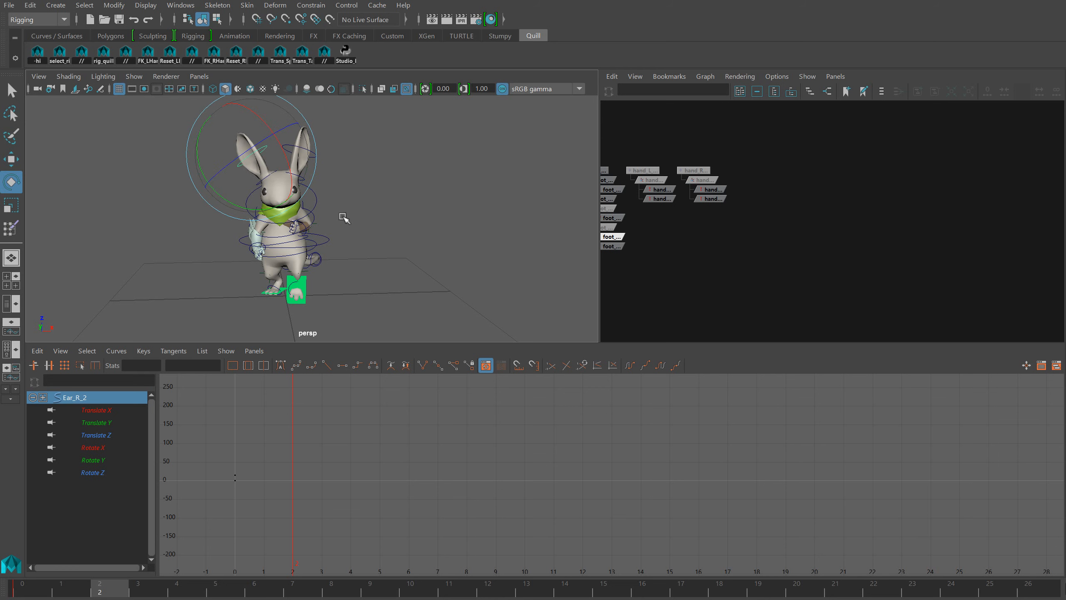
left_click(743, 269)
key("g")
key("g")
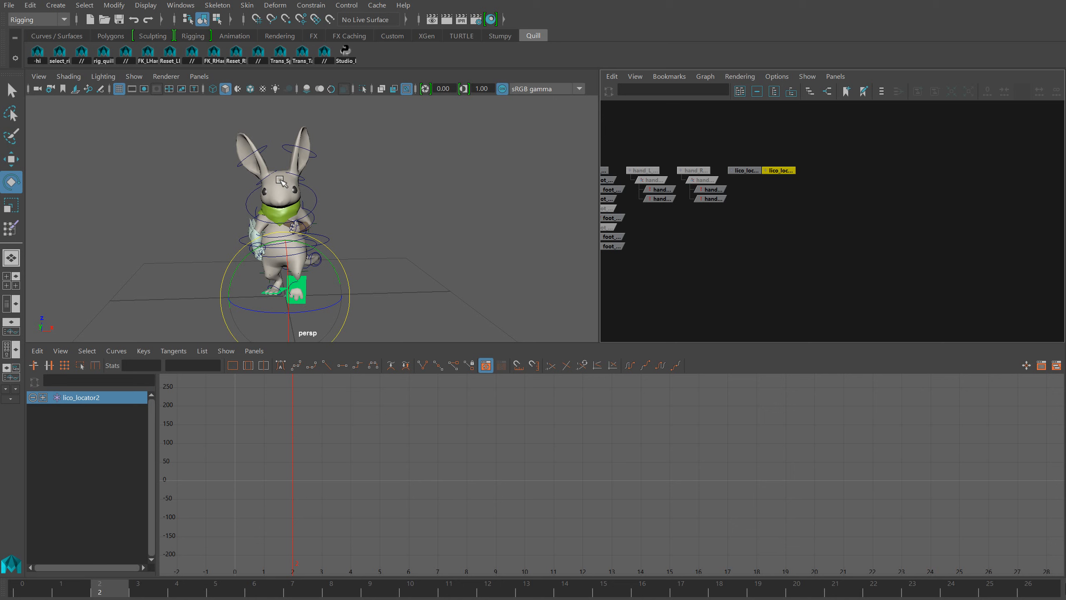
Constrain the position and orientation of lico_locator to Ear_R_2
left_click(271, 151)
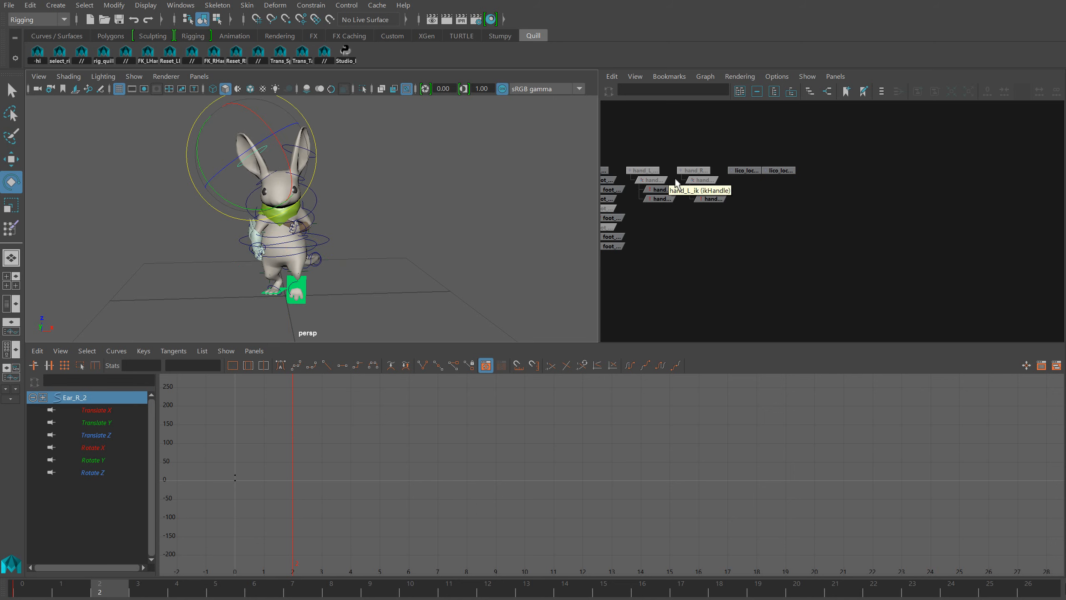
left_click(741, 172, "shift")
key("p")
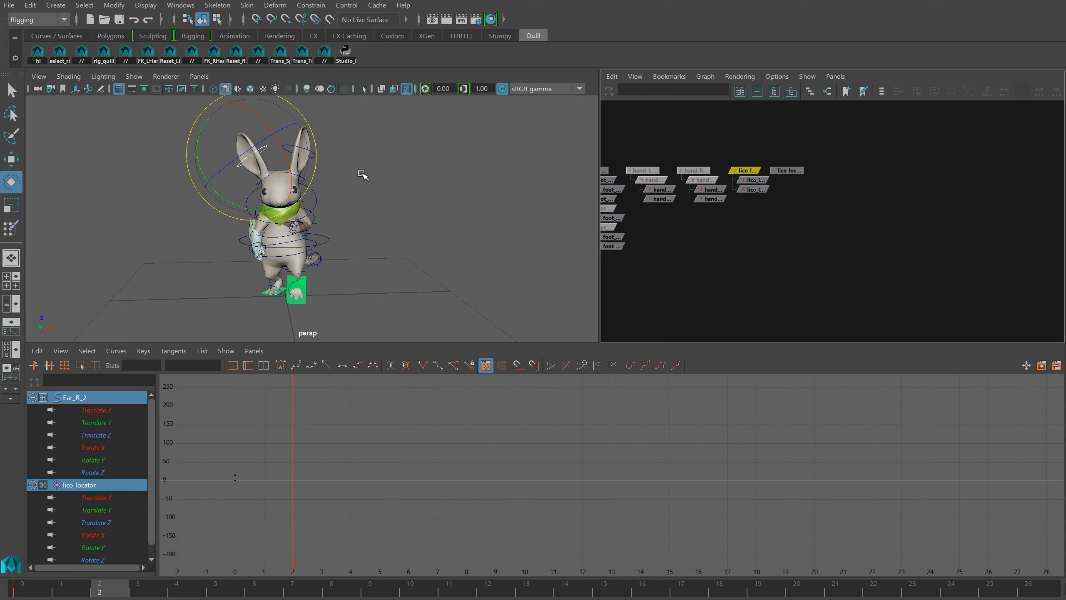
Constrain the position and orientation of lico_locator2 to Ear_L_2
left_click(379, 143)
left_click_drag(316, 160, 316, 160)
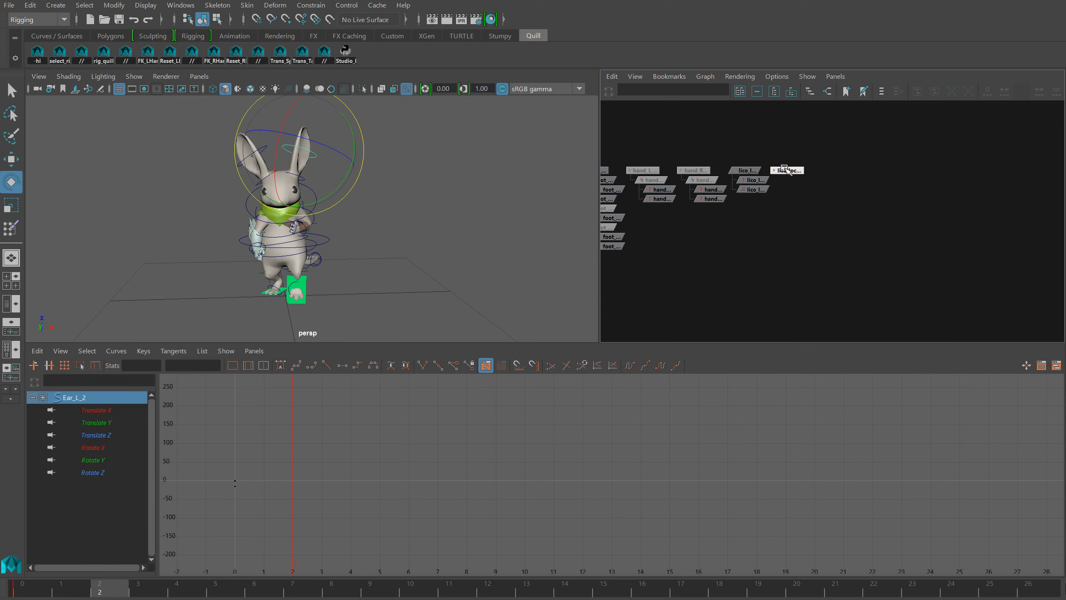
left_click(785, 170, "shift")
key("p")
left_click(793, 247)
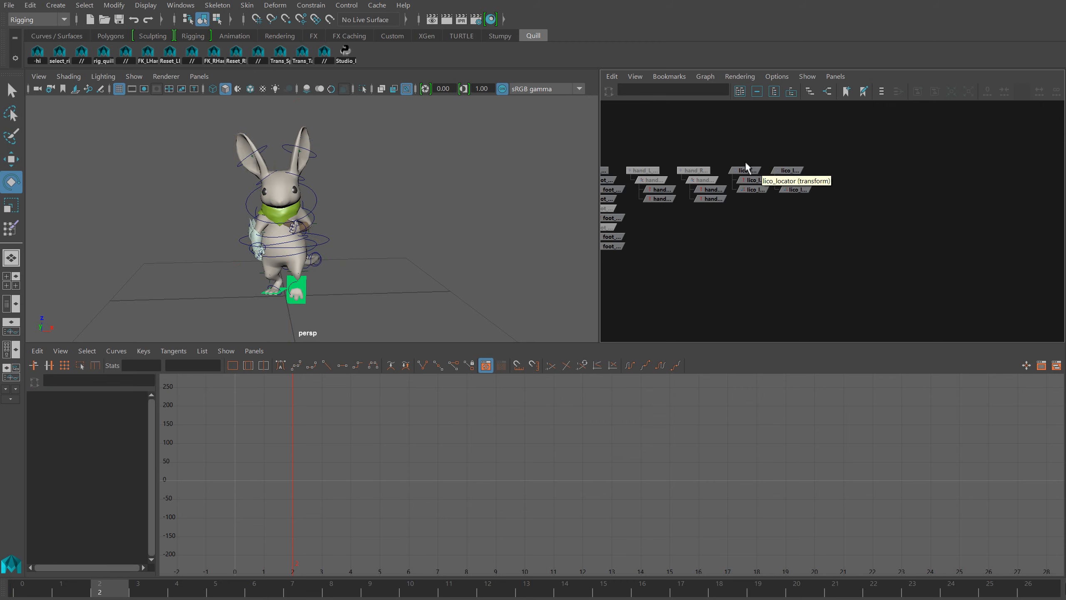
Bake the animation onto lico_locator and lico_locator2, and delete the constraints under both locators
left_click_drag(785, 172, 800, 171)
key("b")
left_click_drag(807, 218, 752, 187)
key("Delete")
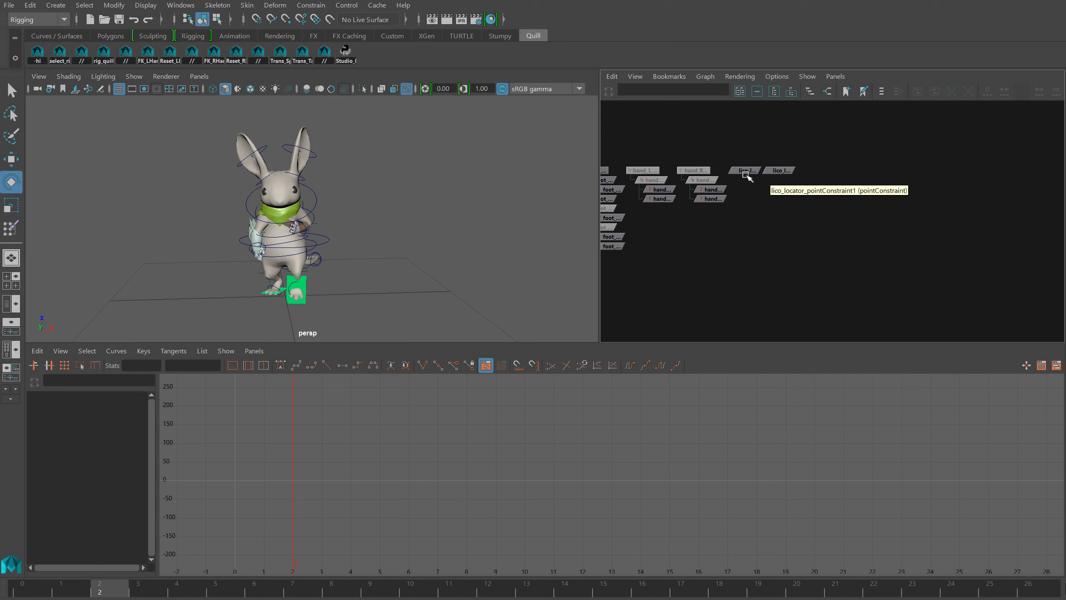
Constrain Ear_R_2 to follow lico_locator, and Ear_L_2 to follow lico_locator2
left_click(745, 170)
key("q")
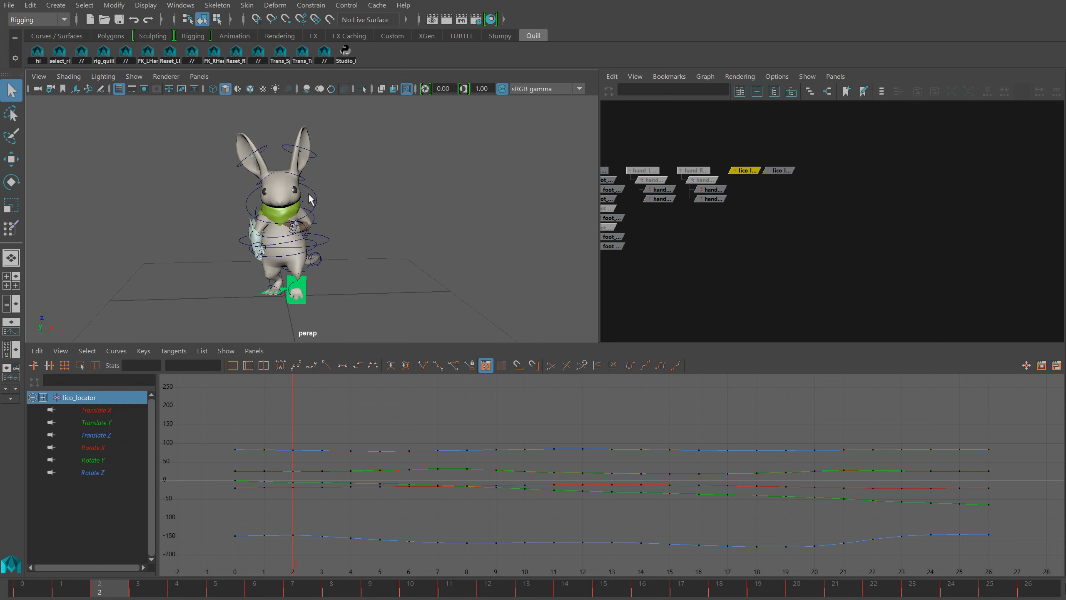
left_click(266, 143, "shift")
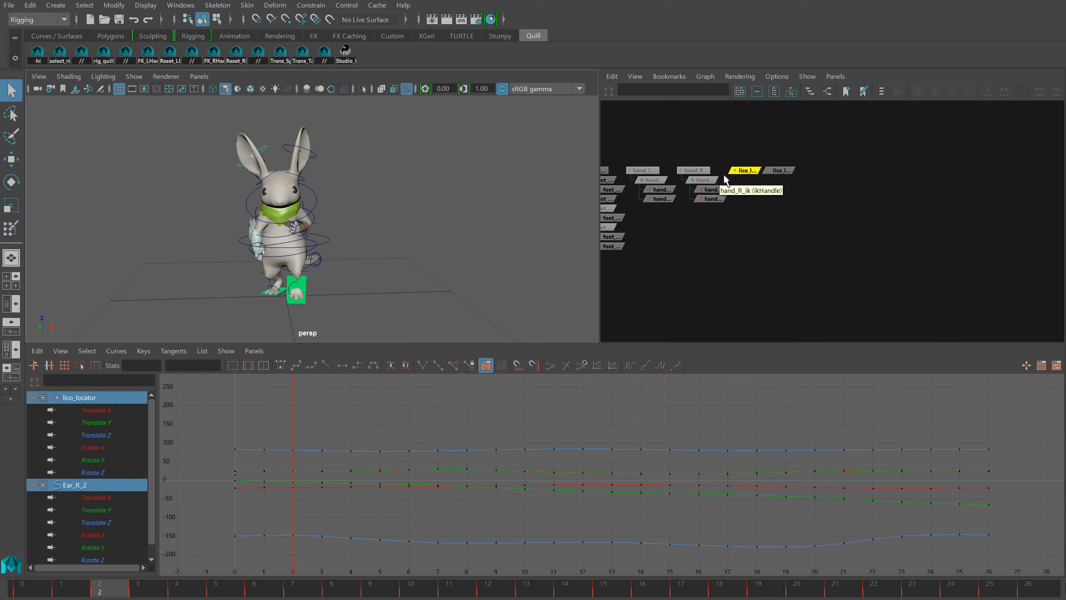
left_click(779, 170)
left_click(315, 151, "shift")
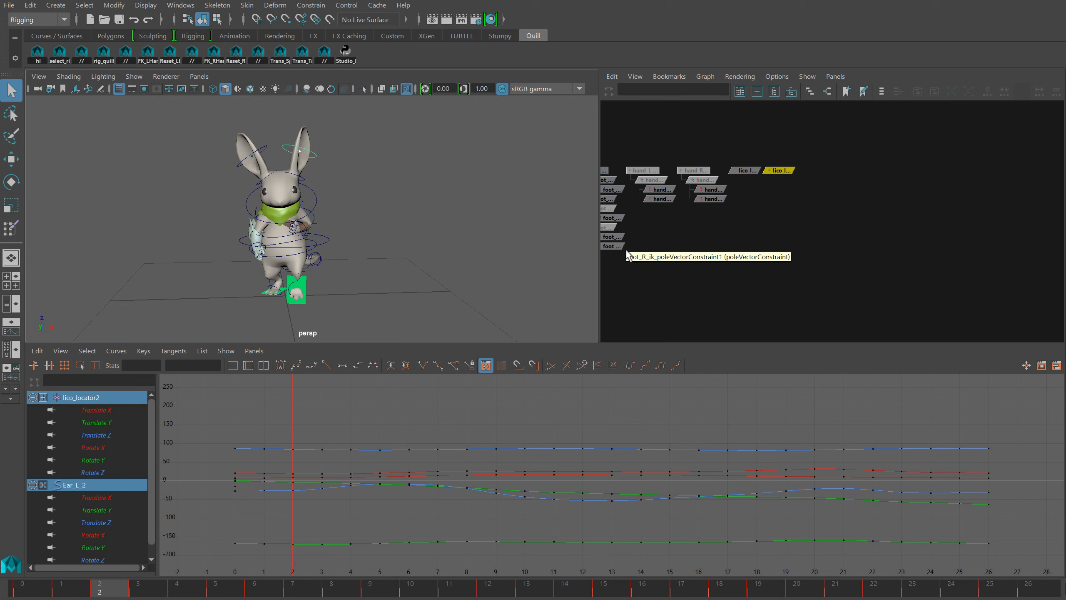
Isolate the Rotate X, Y and Z curves of both lico locators and set the curves' pre-infinity behaviour
left_click_drag(756, 158, 789, 170)
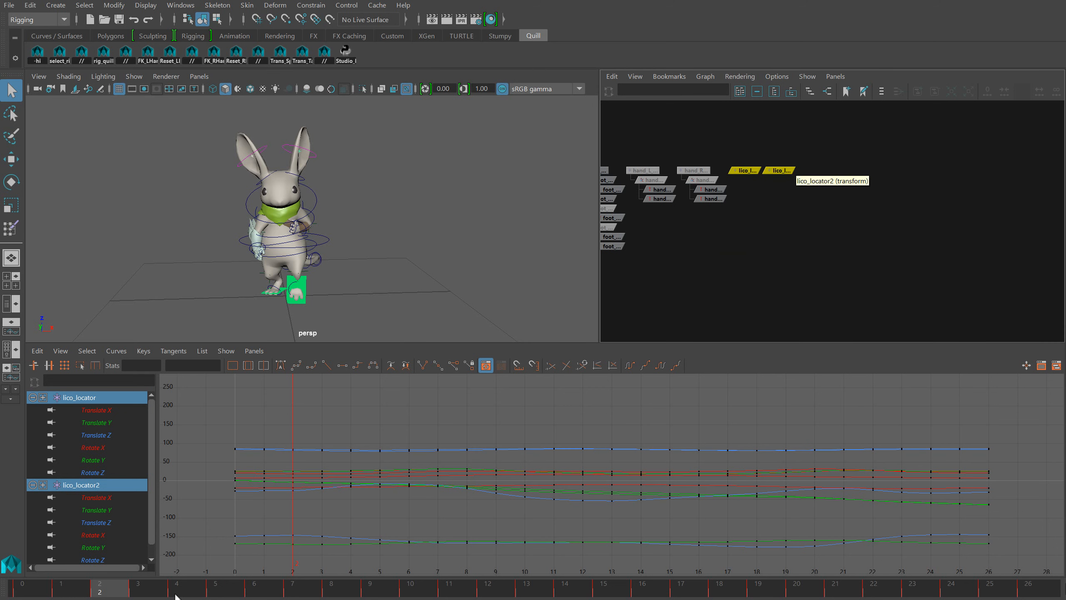
key("f")
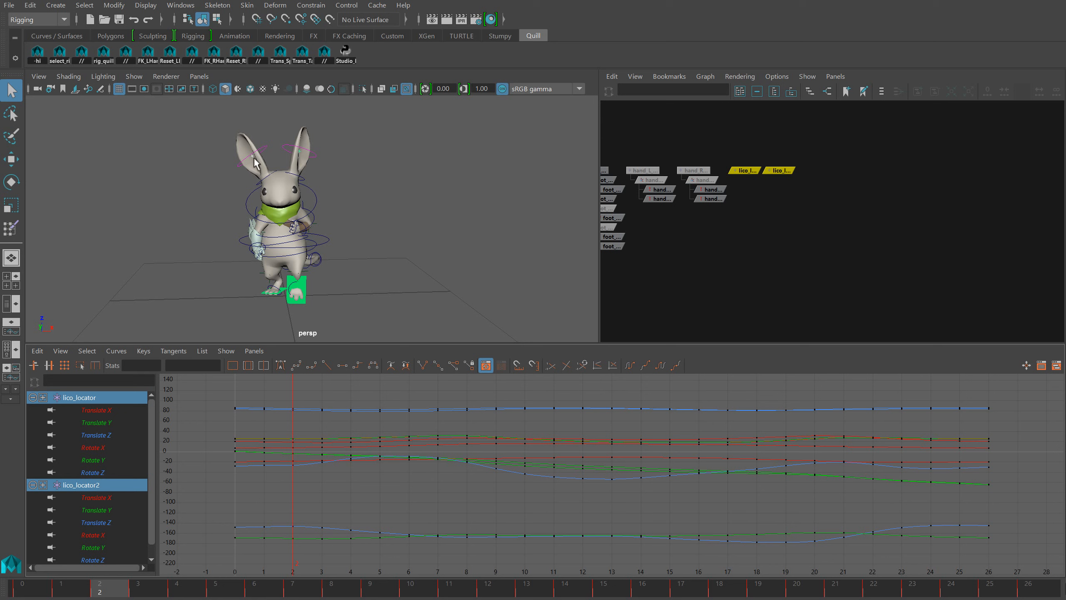
left_click(315, 152)
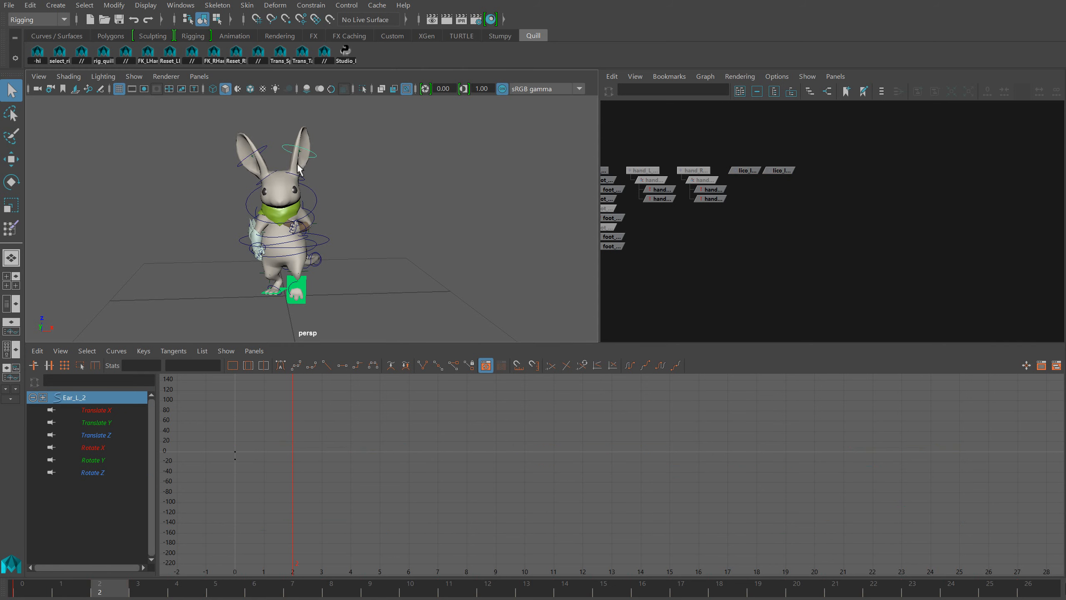
left_click(265, 154, "shift")
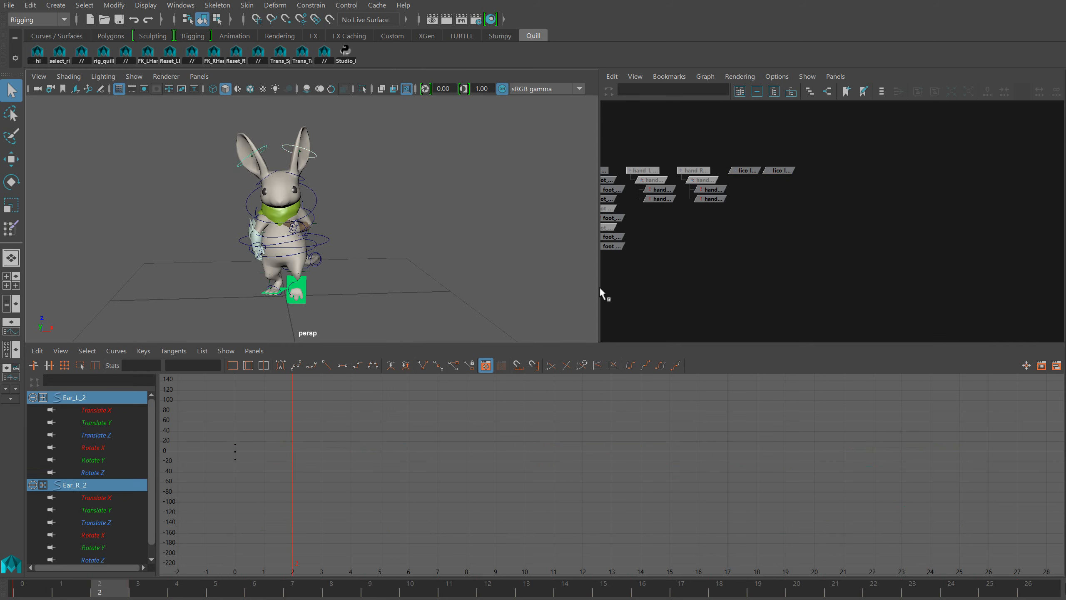
left_click_drag(733, 149, 782, 170)
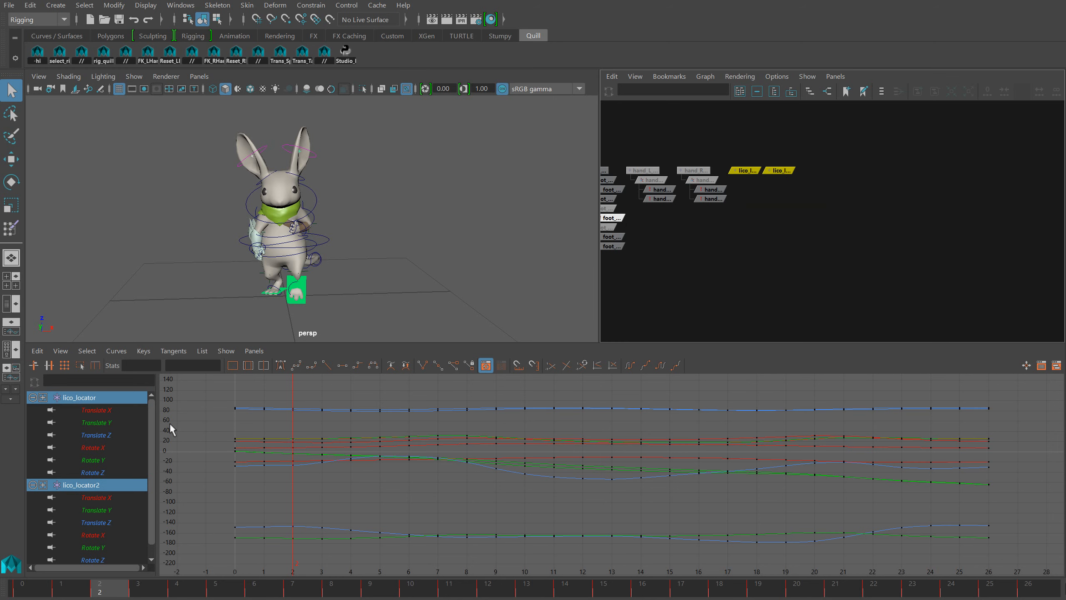
left_click_drag(98, 448, 103, 468)
scroll(118, 476, "down", 1)
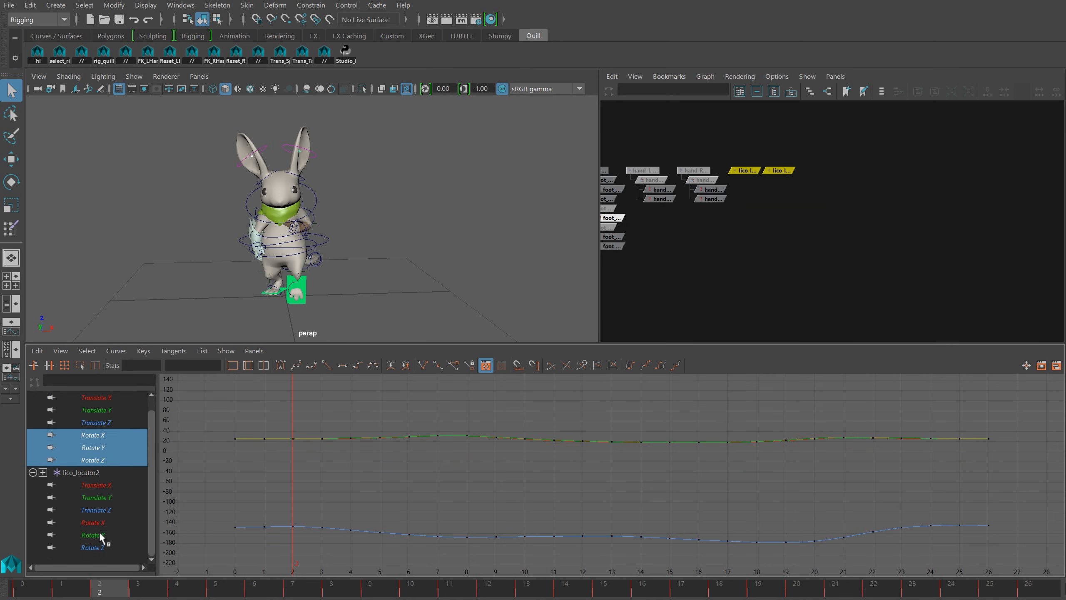
key("f")
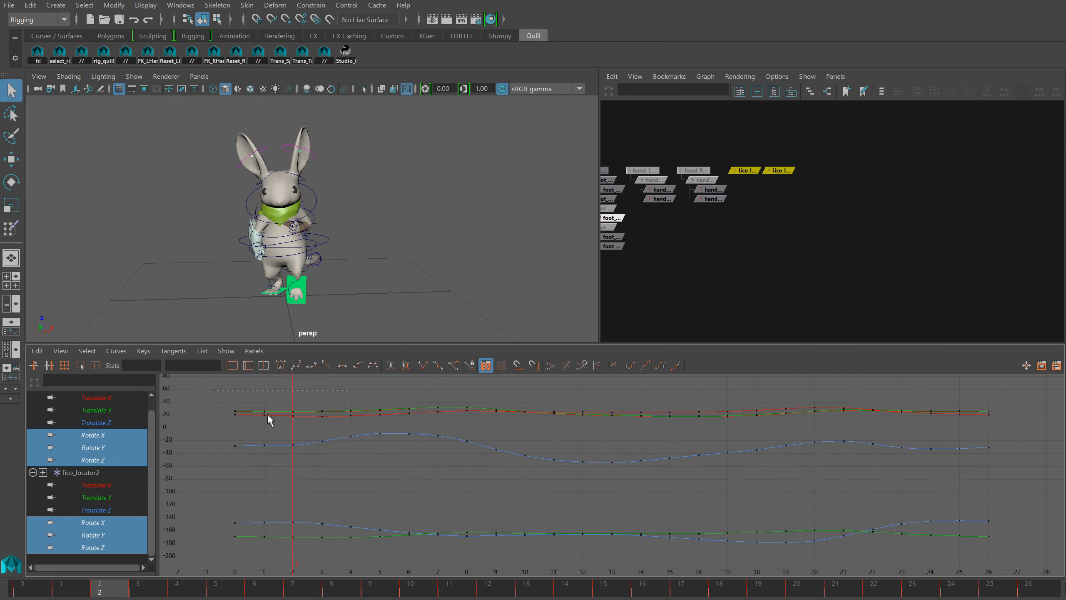
left_click_drag(1036, 587, 1036, 587)
left_click(116, 350)
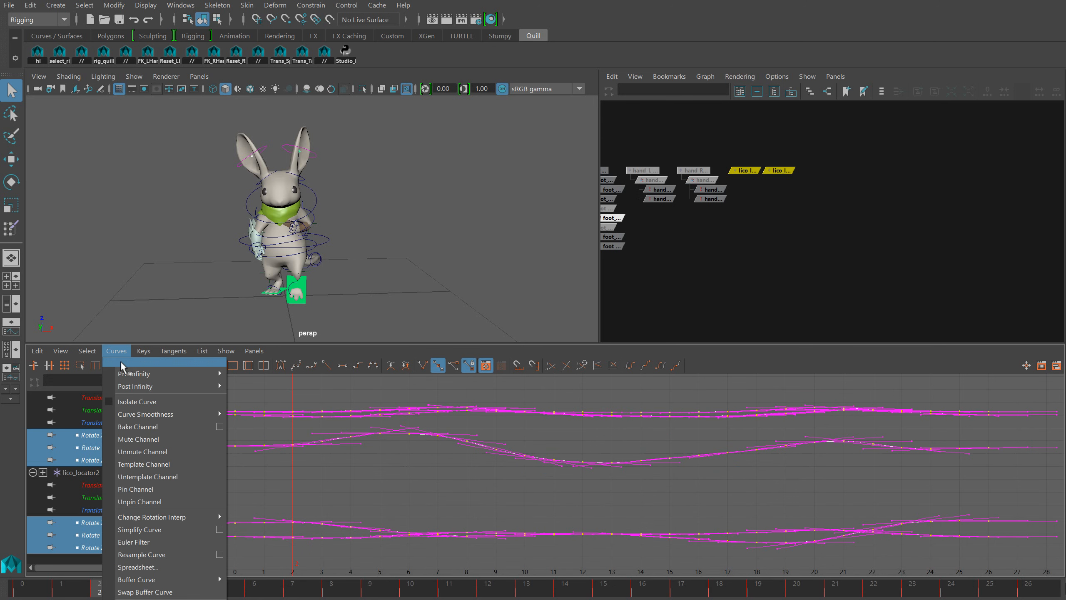
mouse_move(220, 374)
left_click(296, 381)
Shift all rotation curves of both locators about 1.7 frames later in time, judging the ear overlap during playback
key("w")
middle_click_drag(340, 489, 375, 484, "shift")
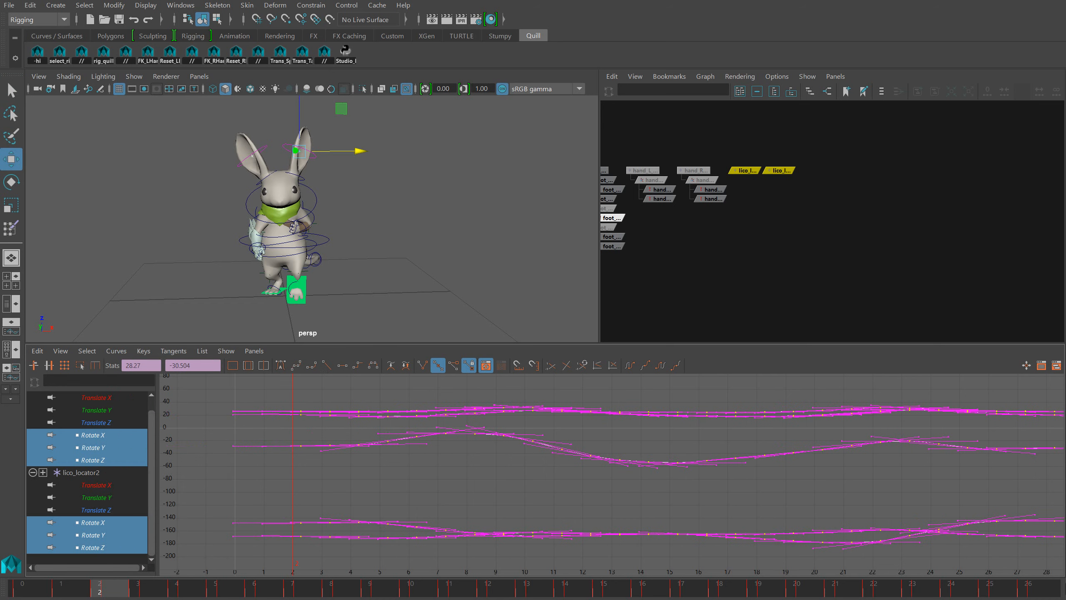
key("alt+v")
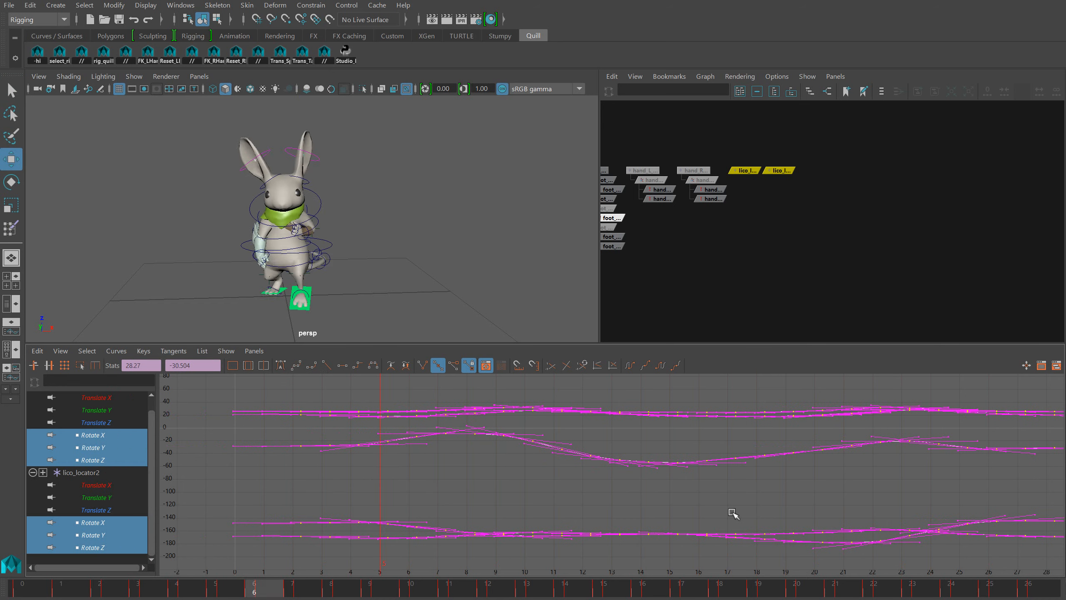
middle_click_drag(621, 481, 633, 469, "shift")
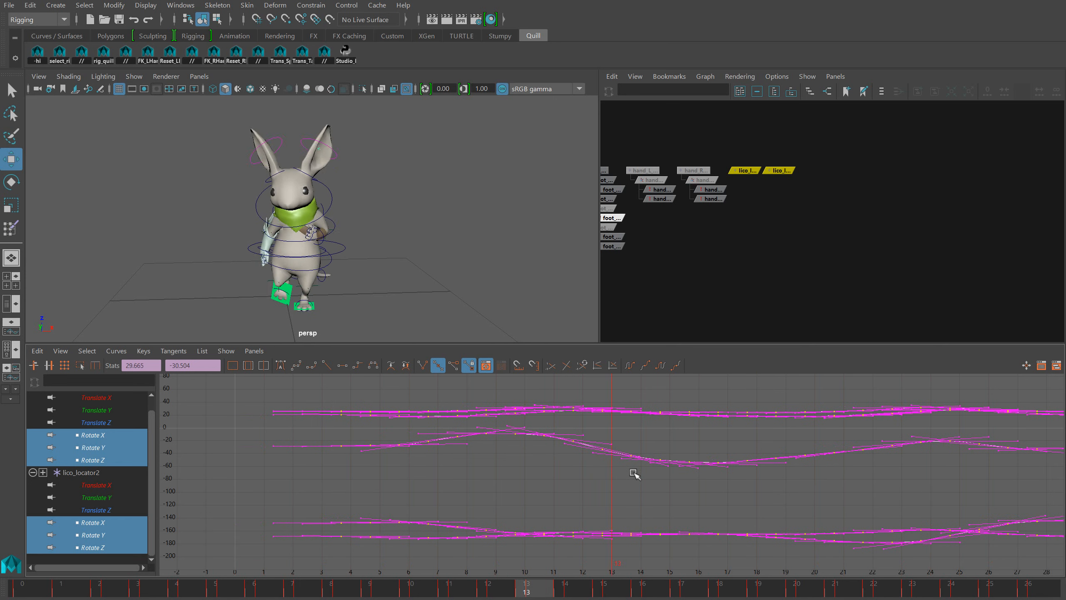
key("ctrl+z")
middle_click_drag(541, 488, 526, 488, "shift")
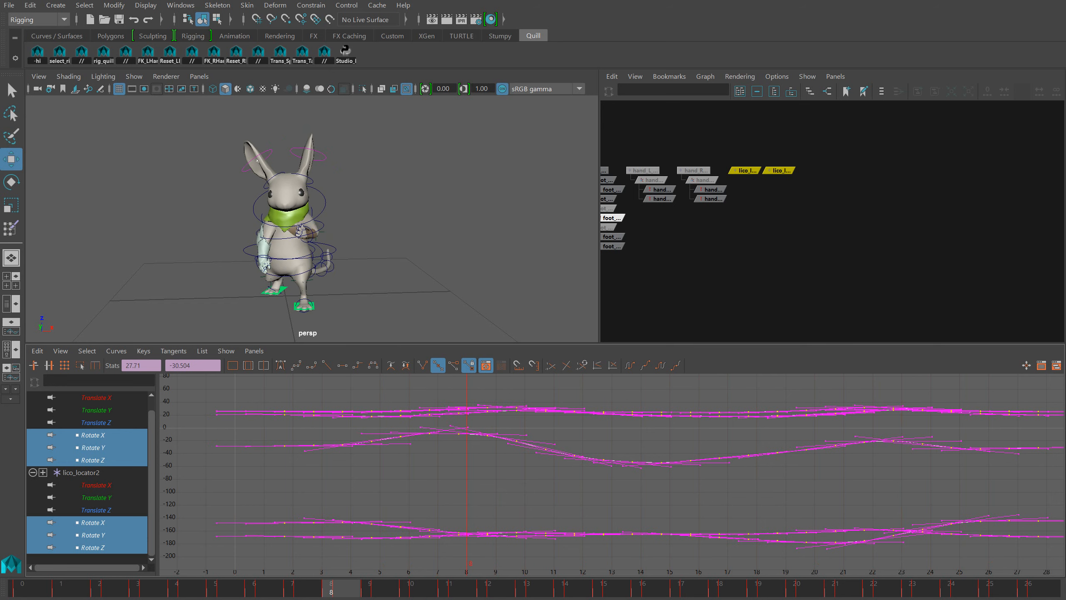
Bake the animation onto Ear_L_2 and Ear_R_2, delete both lico locators, and check the ear motion in playback
left_click(413, 237)
left_click(334, 163)
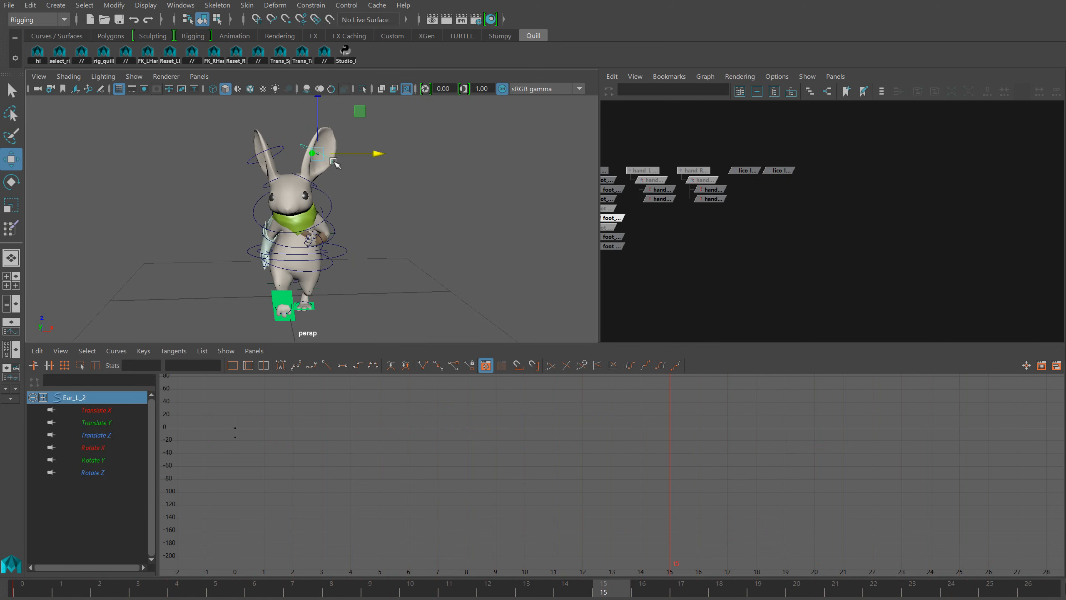
left_click(279, 148, "shift")
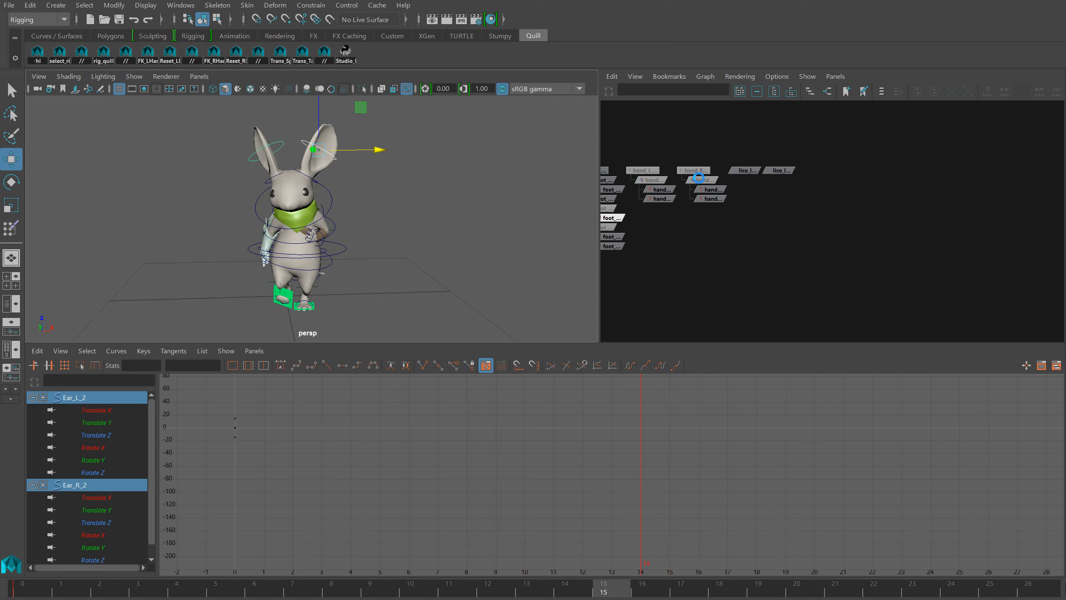
left_click_drag(754, 159, 795, 186)
key("Delete")
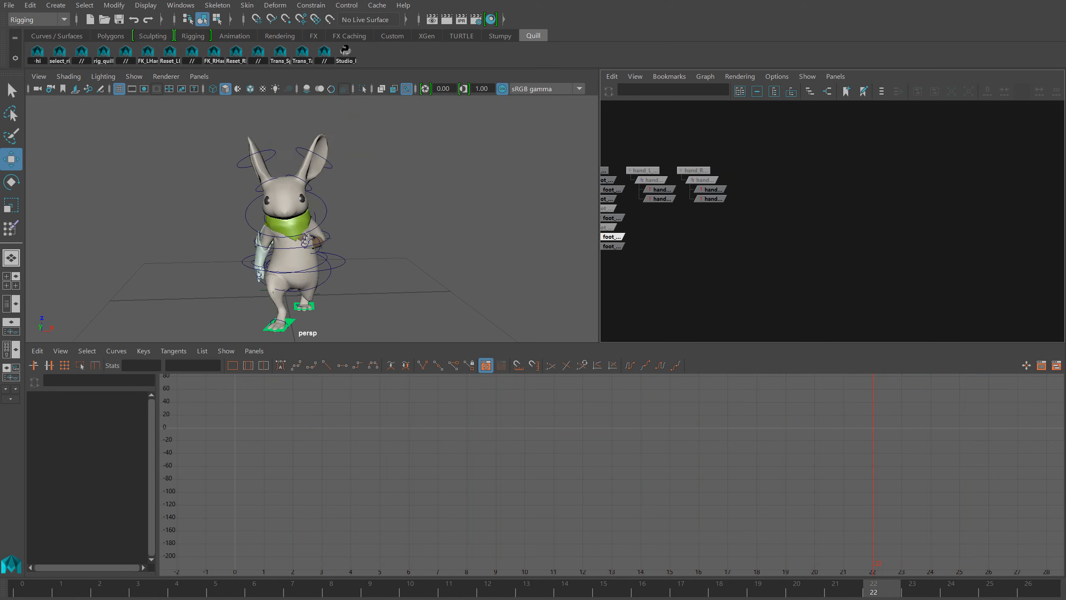
left_click_drag(441, 269, 405, 281, "alt")
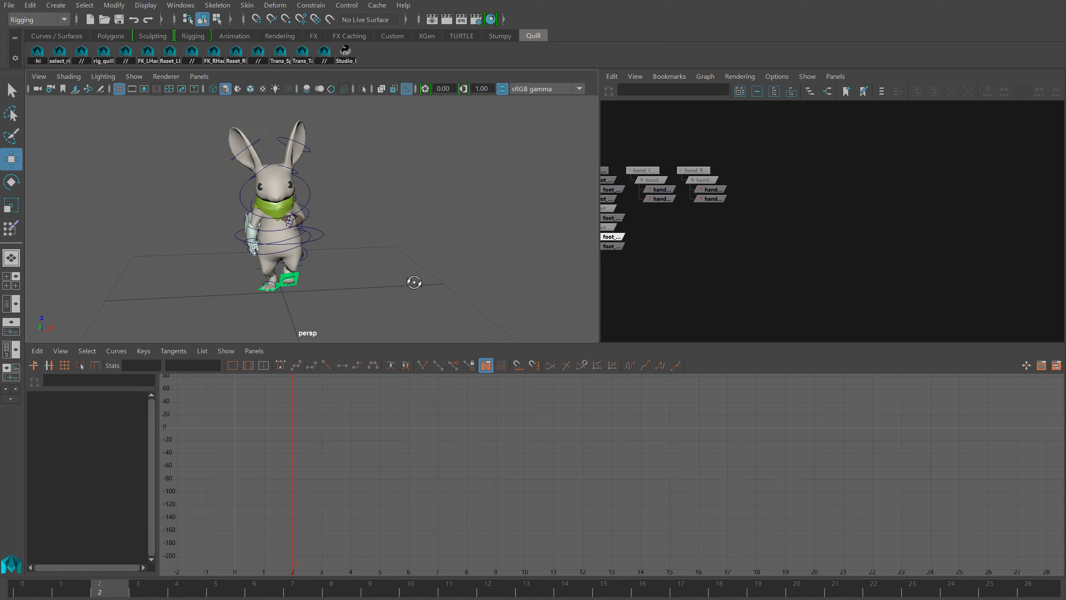